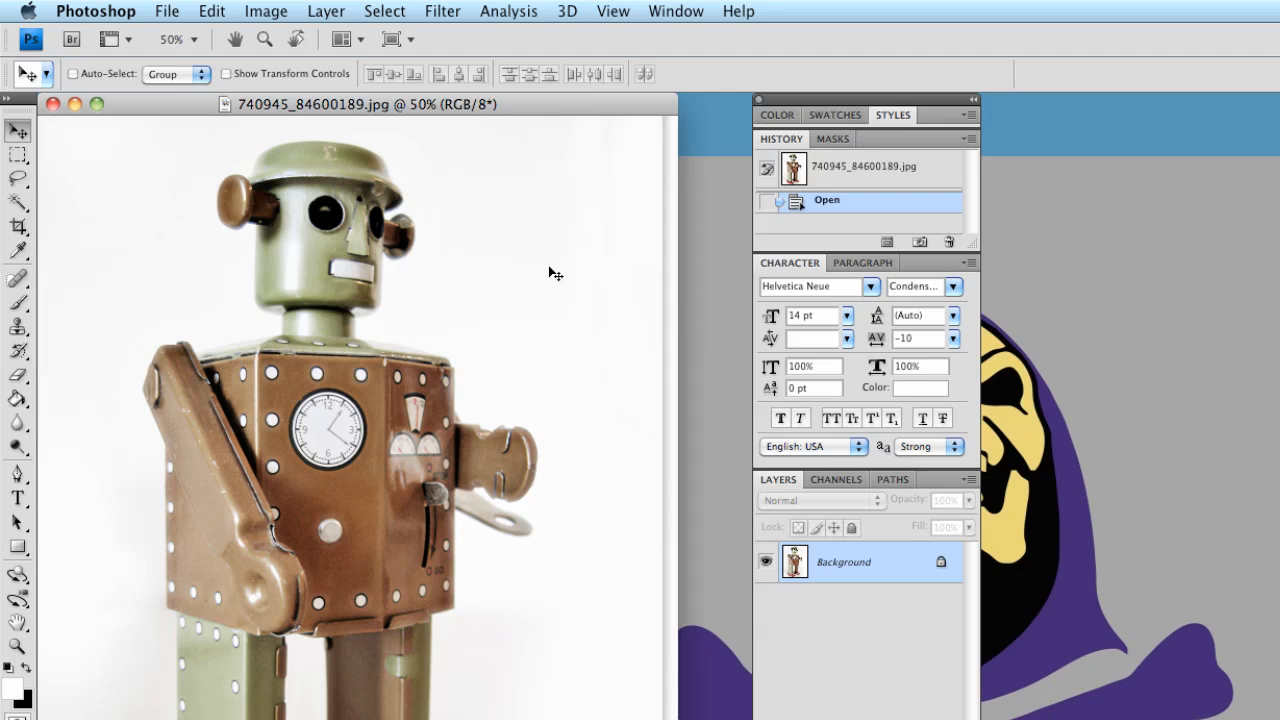
Step: Create a new document 1000 pixels wide and 800 pixels high
key("super+n")
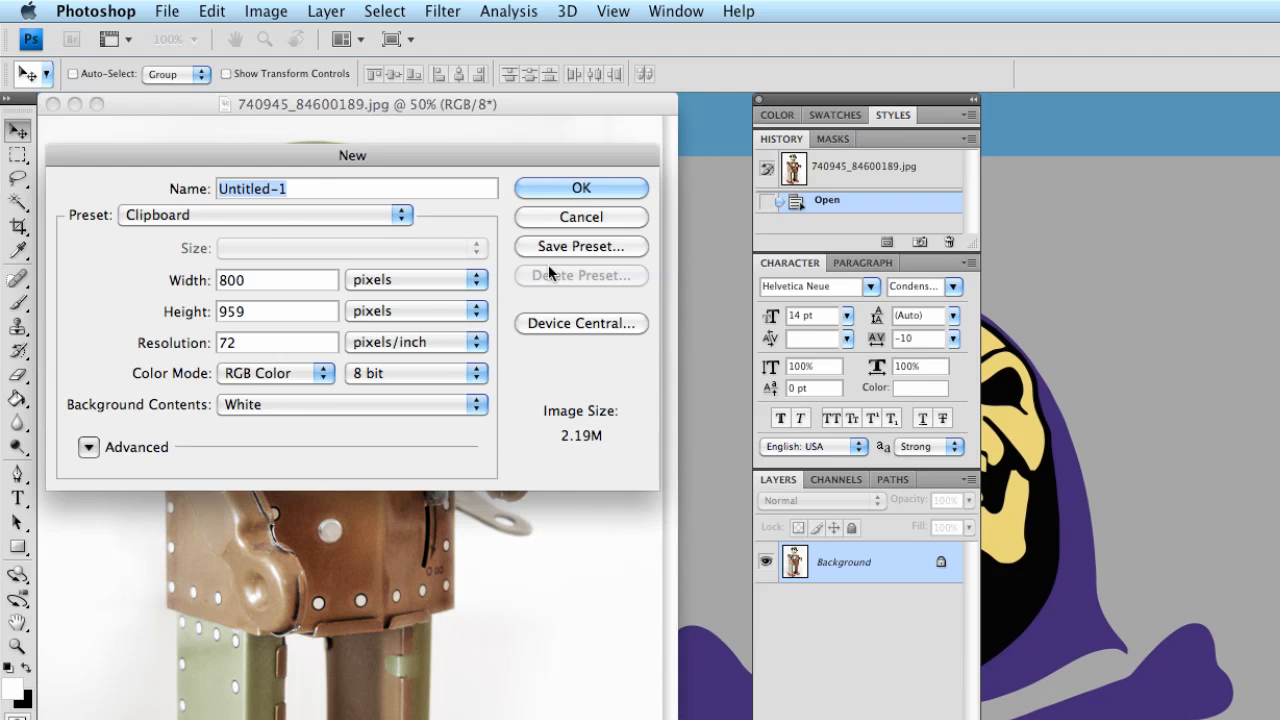
left_click(244, 281)
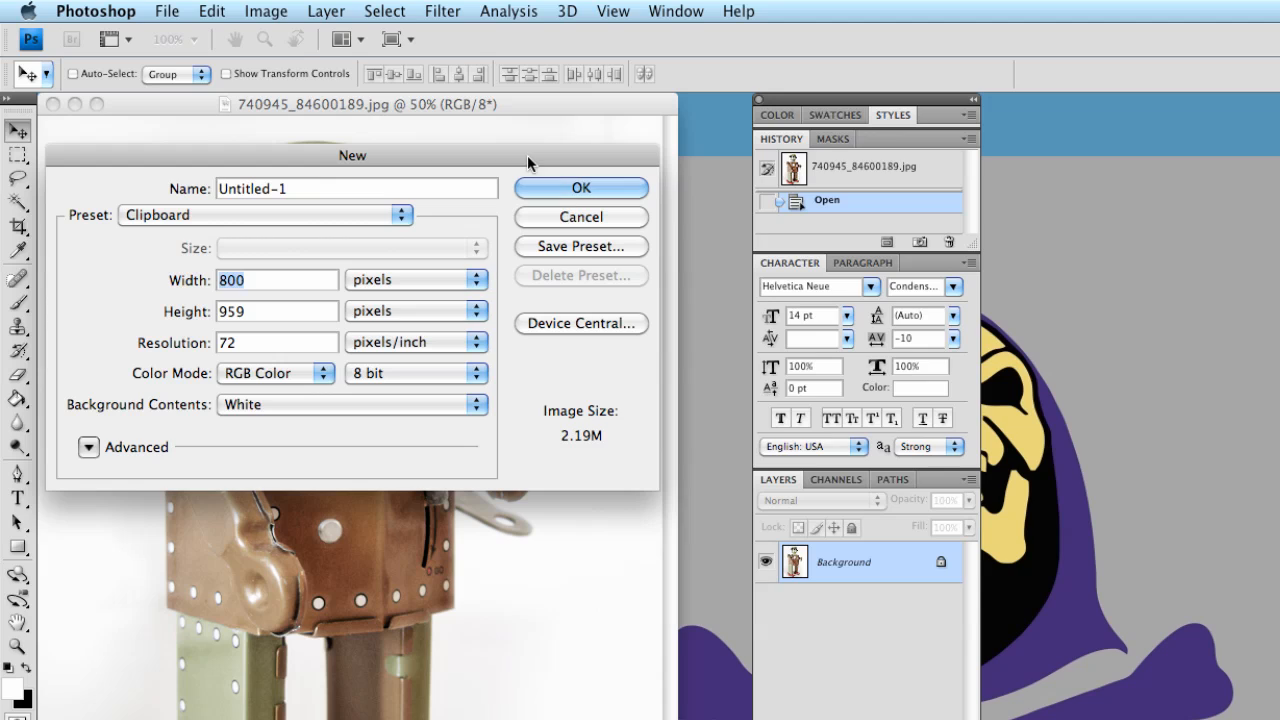
type("1000")
double_click(244, 316)
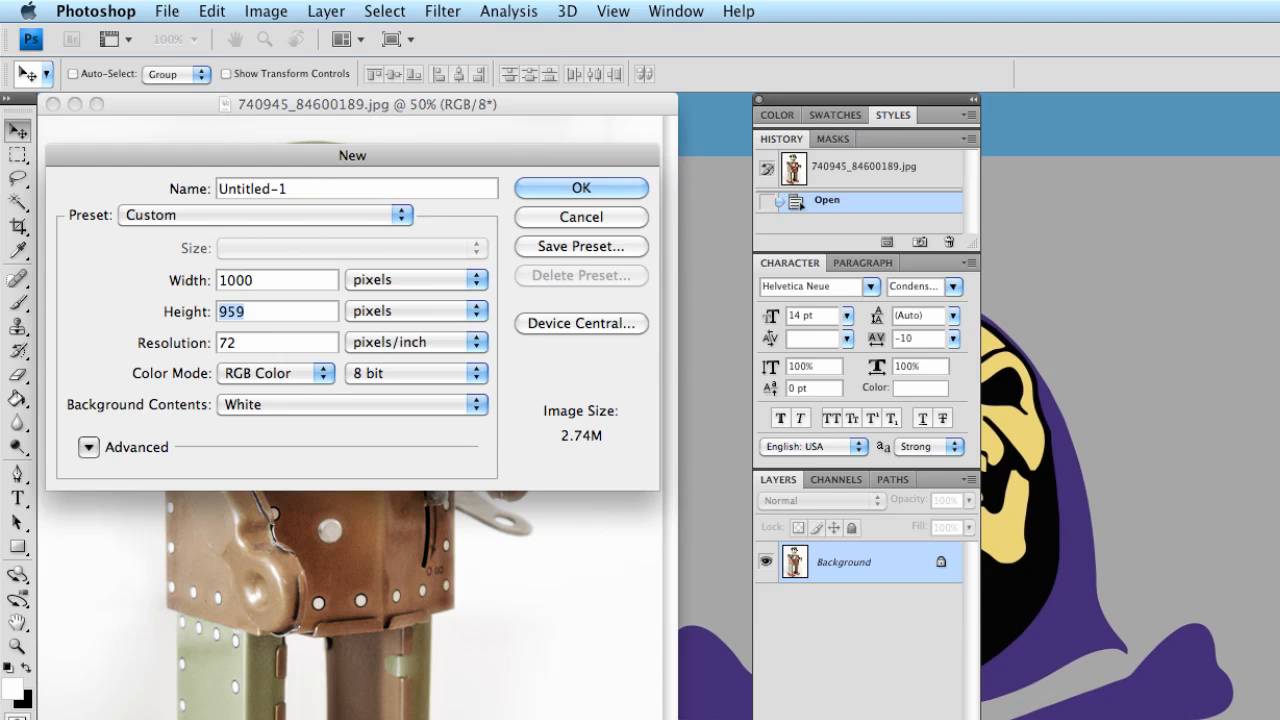
type("800")
left_click(565, 190)
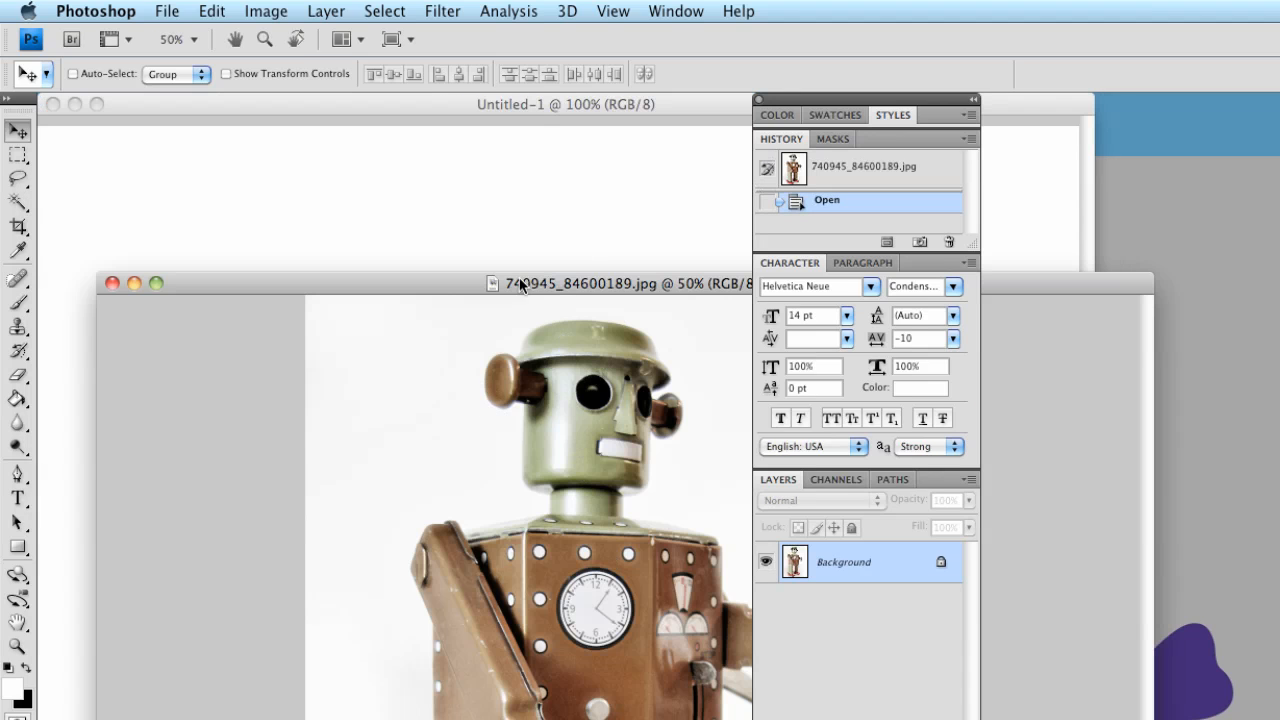
Step: Copy the robot photo into the new document as a layer, close the original photo and reposition the copy
left_click_drag(507, 334, 466, 200)
left_click_drag(614, 336, 511, 318)
left_click(1115, 343)
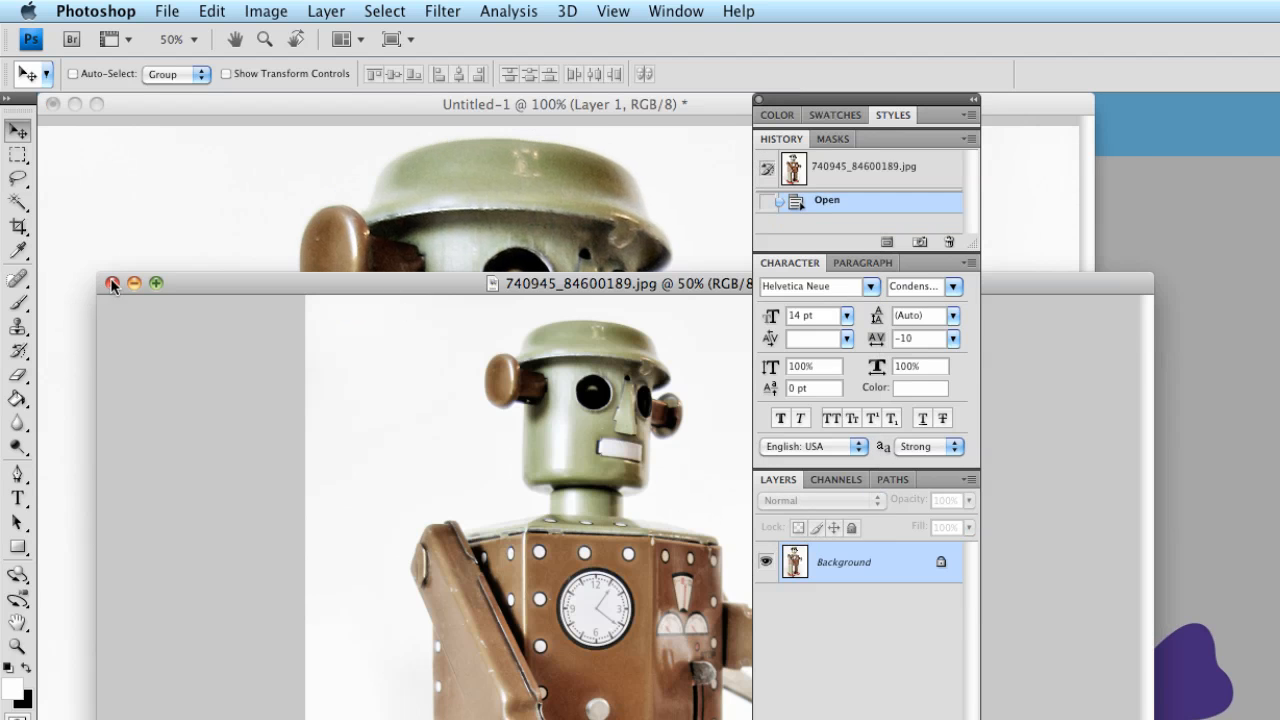
left_click(110, 283)
left_click_drag(500, 500, 474, 484)
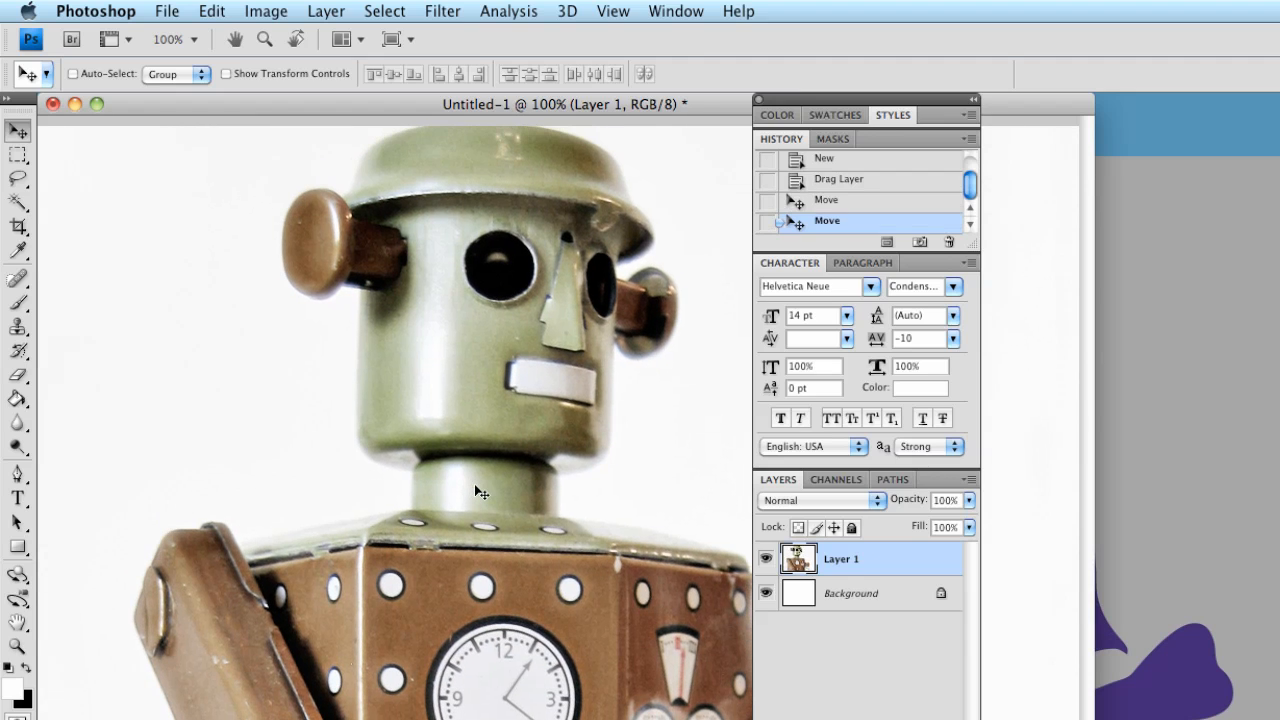
Step: Scale the robot layer proportionally to 21.9% with Free Transform and place it in the canvas's upper-left area
key("super+t")
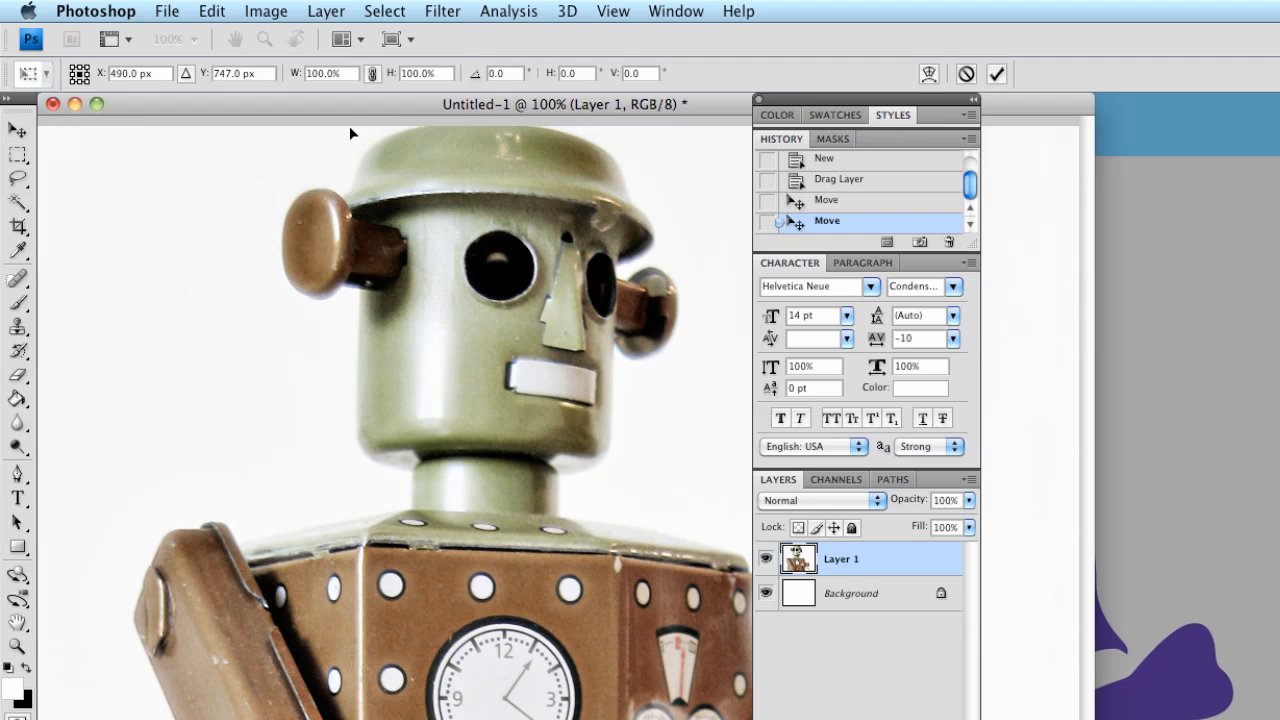
left_click_drag(349, 126, 523, 232)
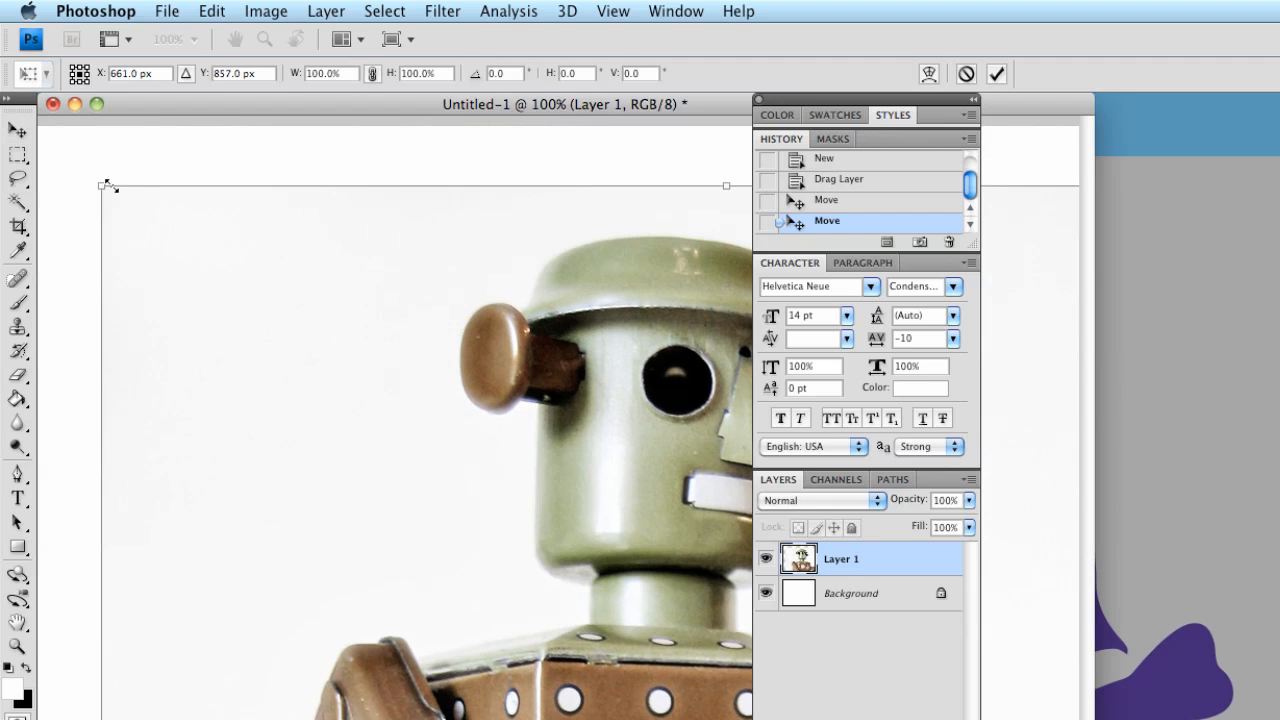
left_click_drag(124, 200, 625, 719)
left_click_drag(740, 719, 413, 196)
left_click_drag(164, 164, 291, 277)
left_click_drag(481, 629, 310, 399)
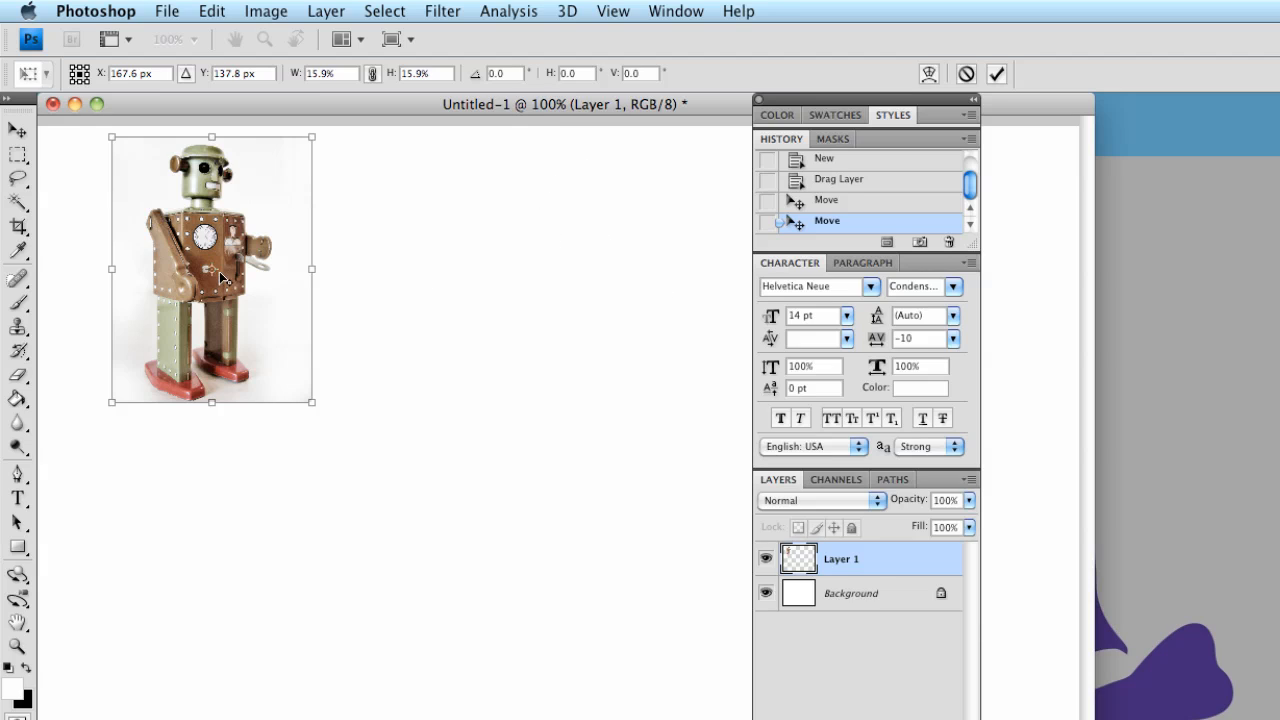
left_click_drag(313, 410, 393, 510)
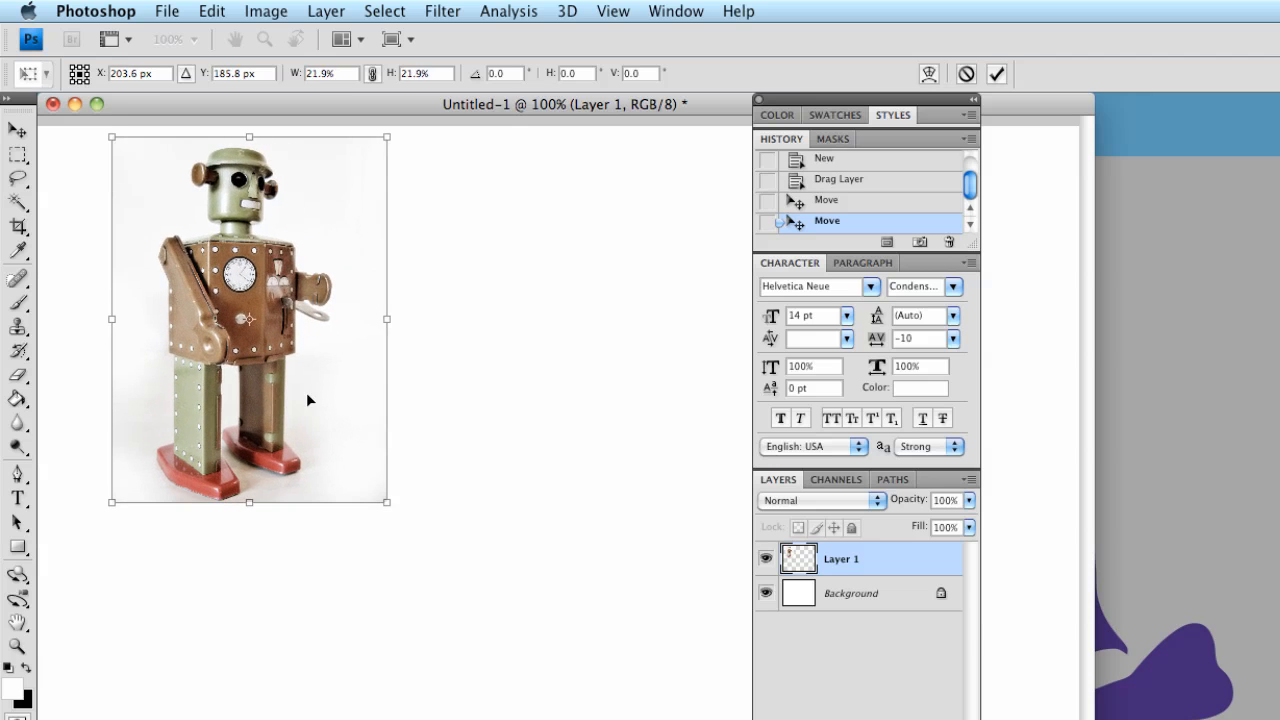
key("Return")
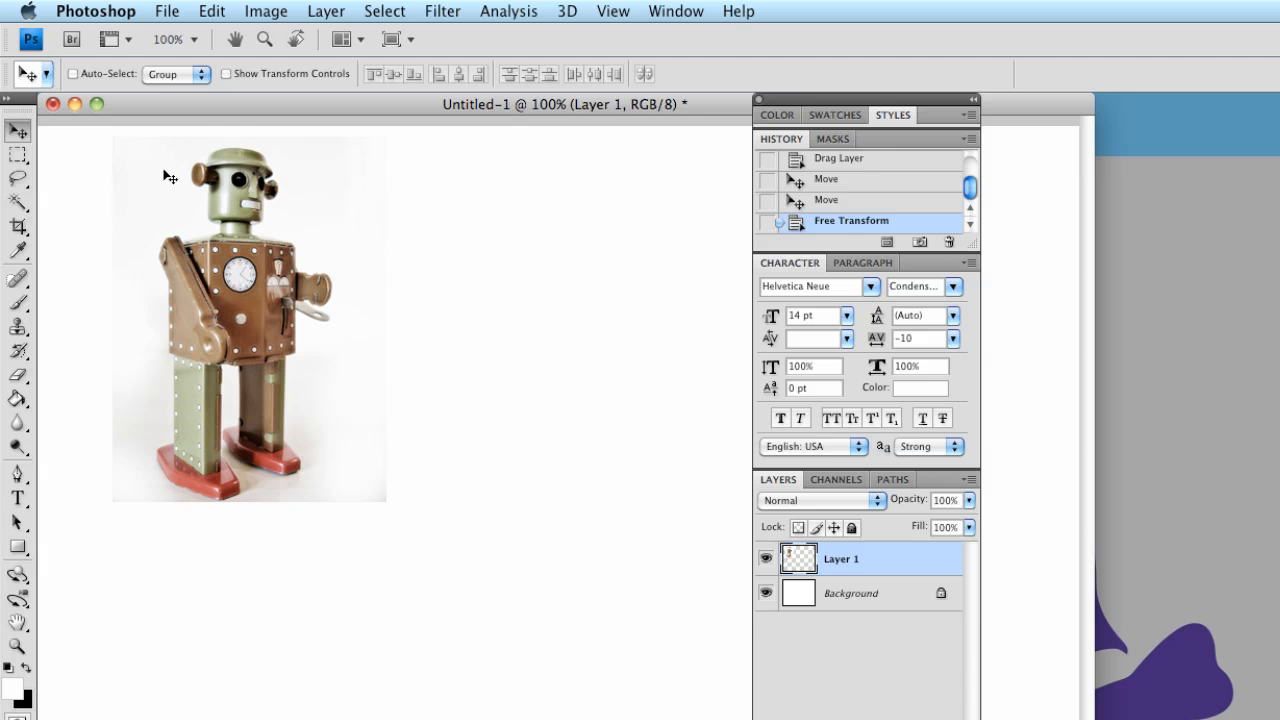
Step: Try a Magic Wand selection on the robot's background, set the tolerance to 12 and clear the selection
left_click(18, 201)
left_click(165, 219)
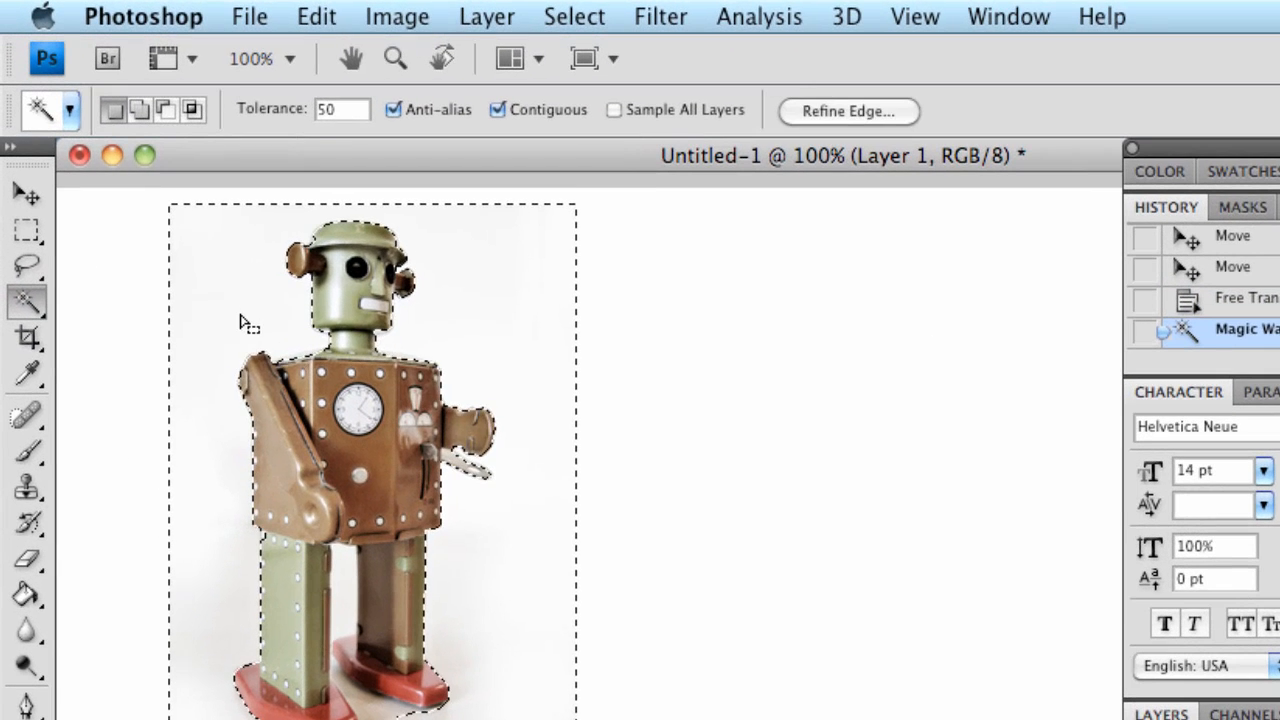
left_click(337, 110)
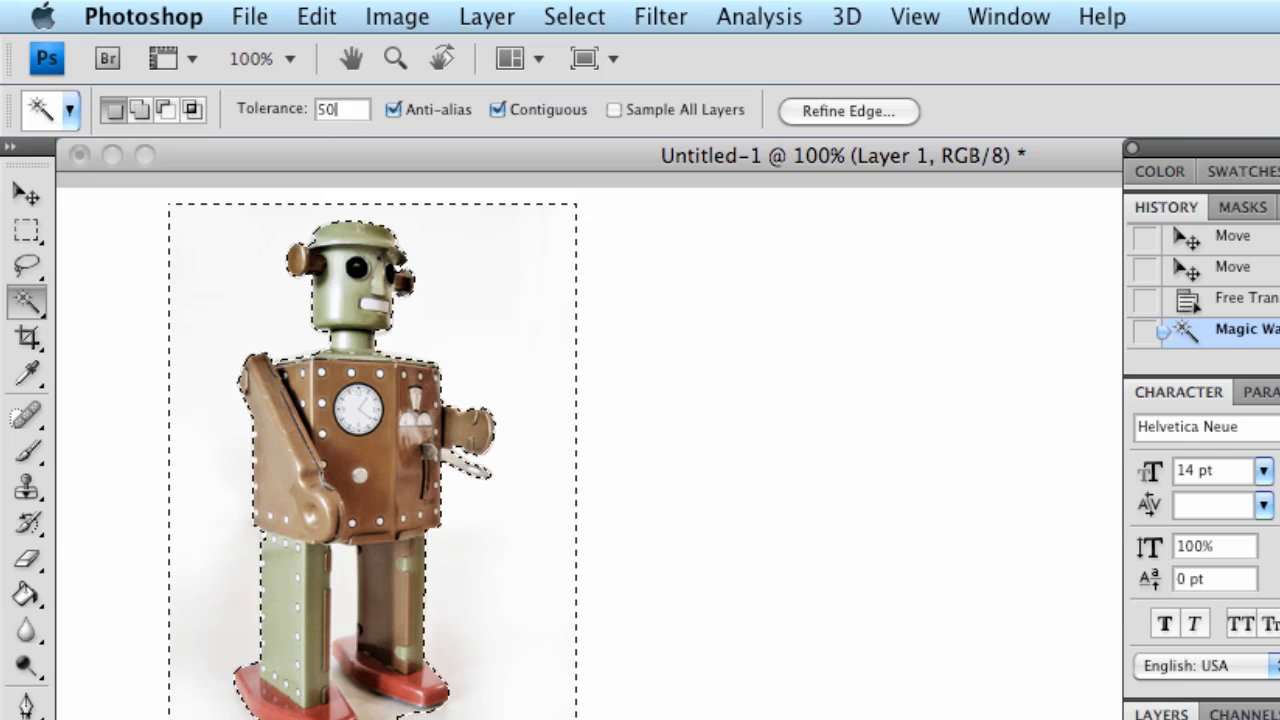
type("12")
key("Return")
key("super+d")
Step: Select the light background around the scaled-down robot, delete it and deselect
left_click(491, 290)
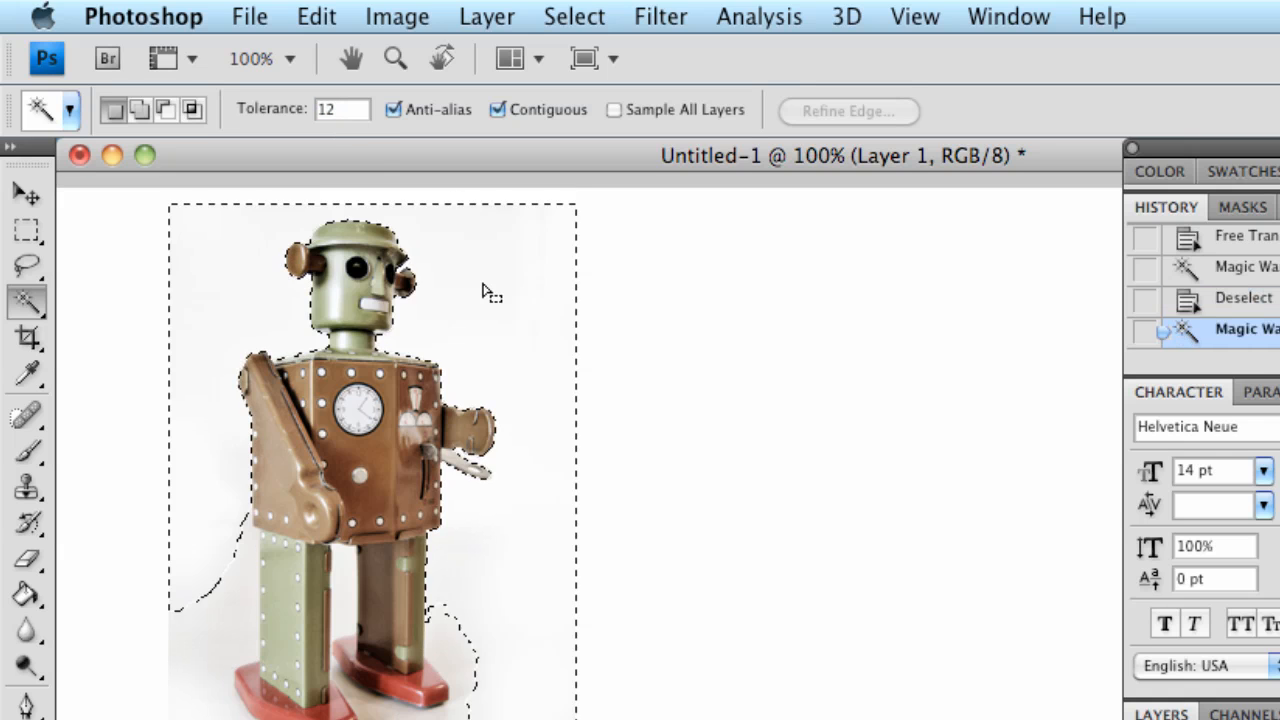
key("Delete")
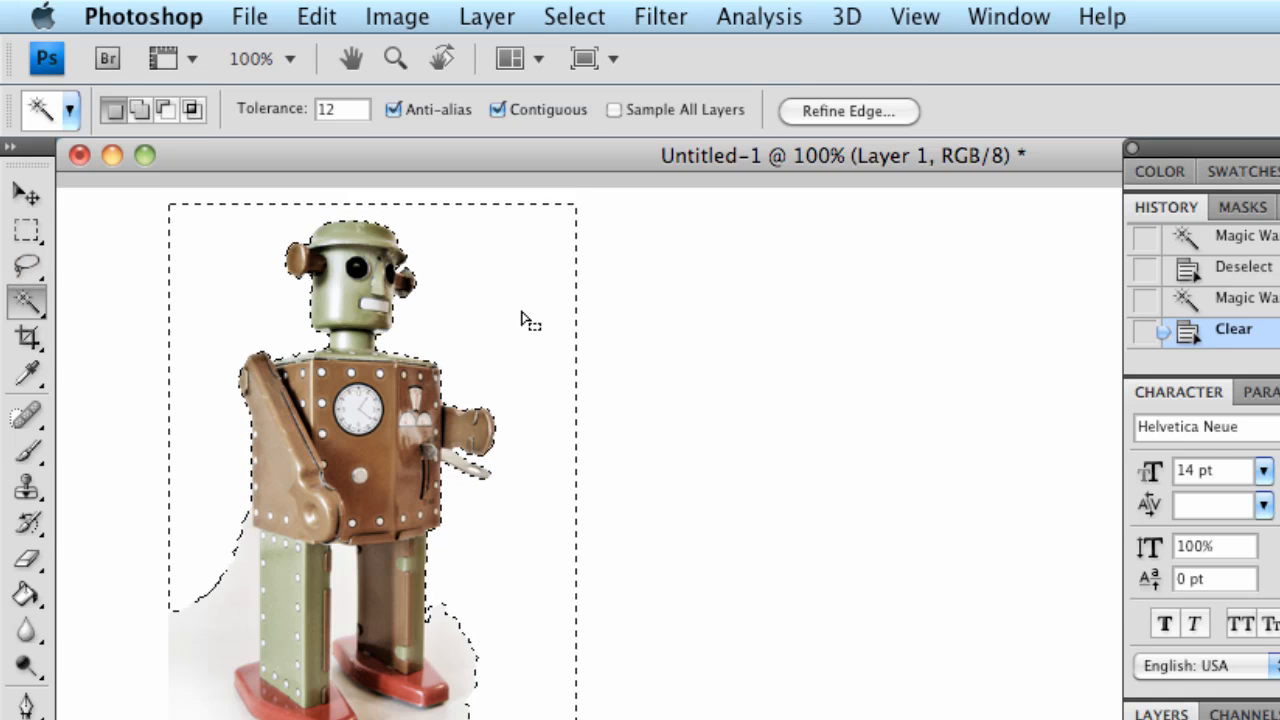
key("super+d")
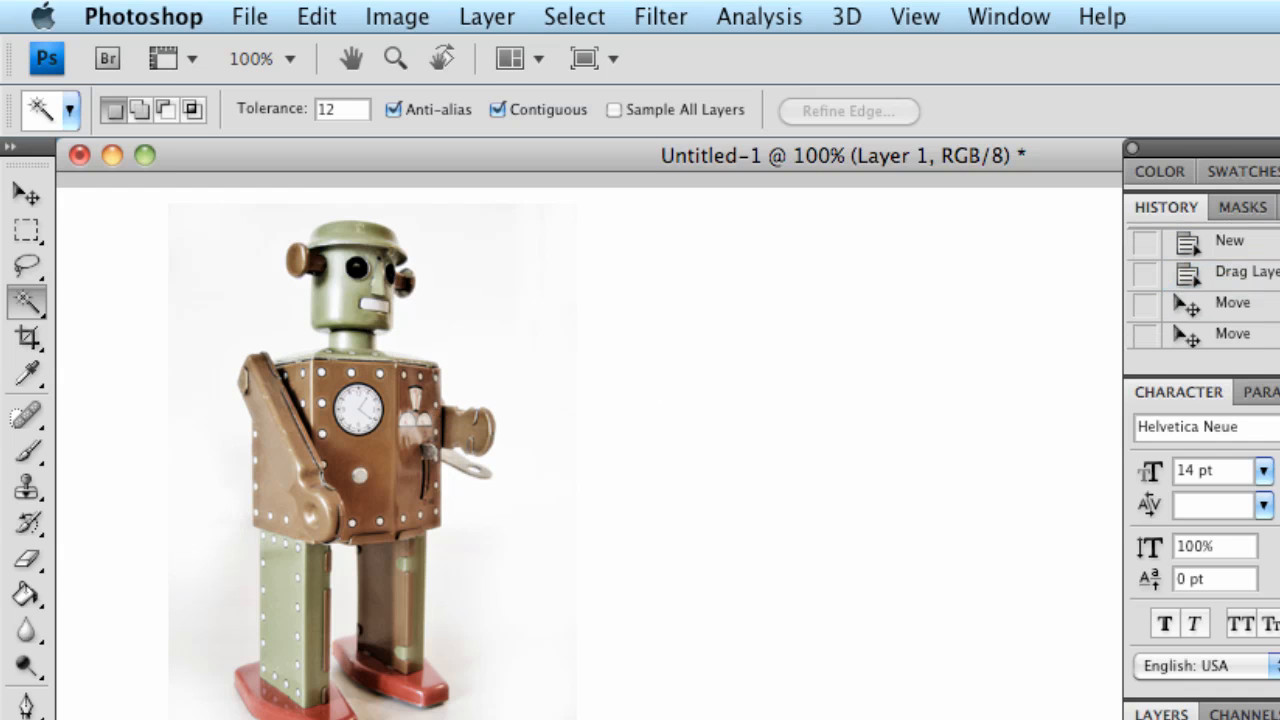
Step: Step back to the full-size robot layer, select its light background with the Magic Wand and delete it
key("super+alt+z")
key("super+alt+z")
left_click(380, 535)
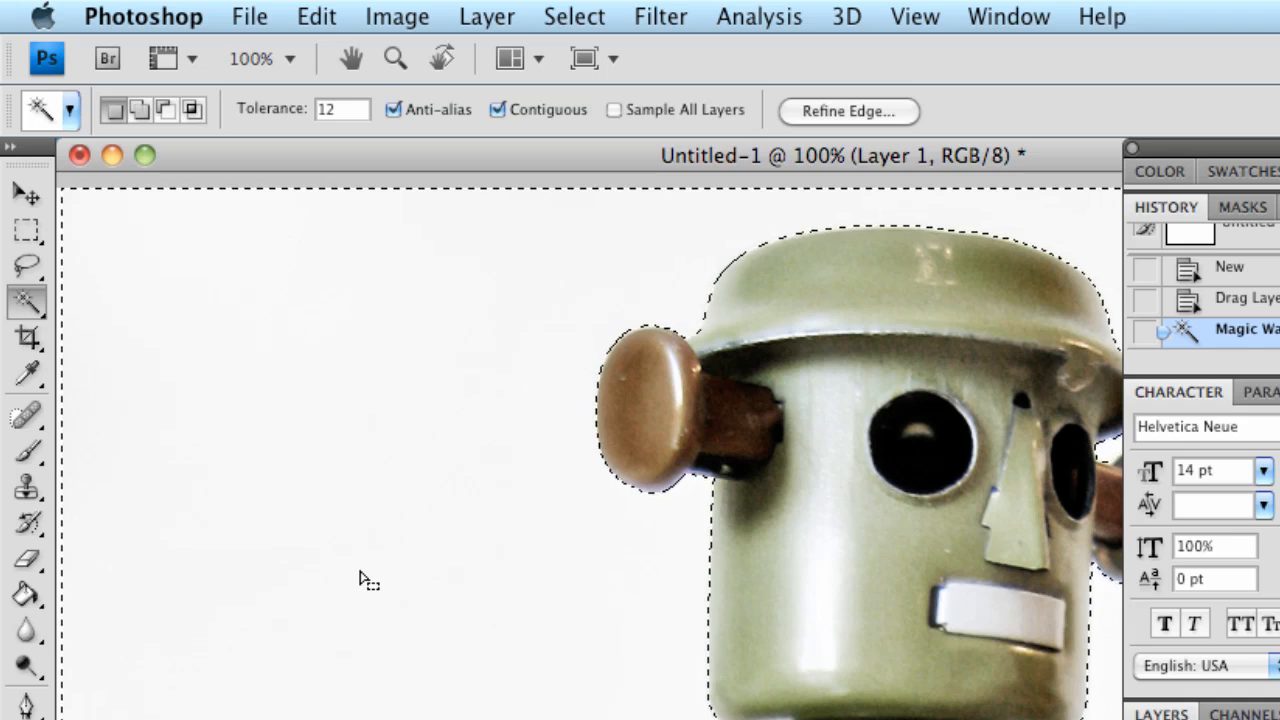
key("Delete")
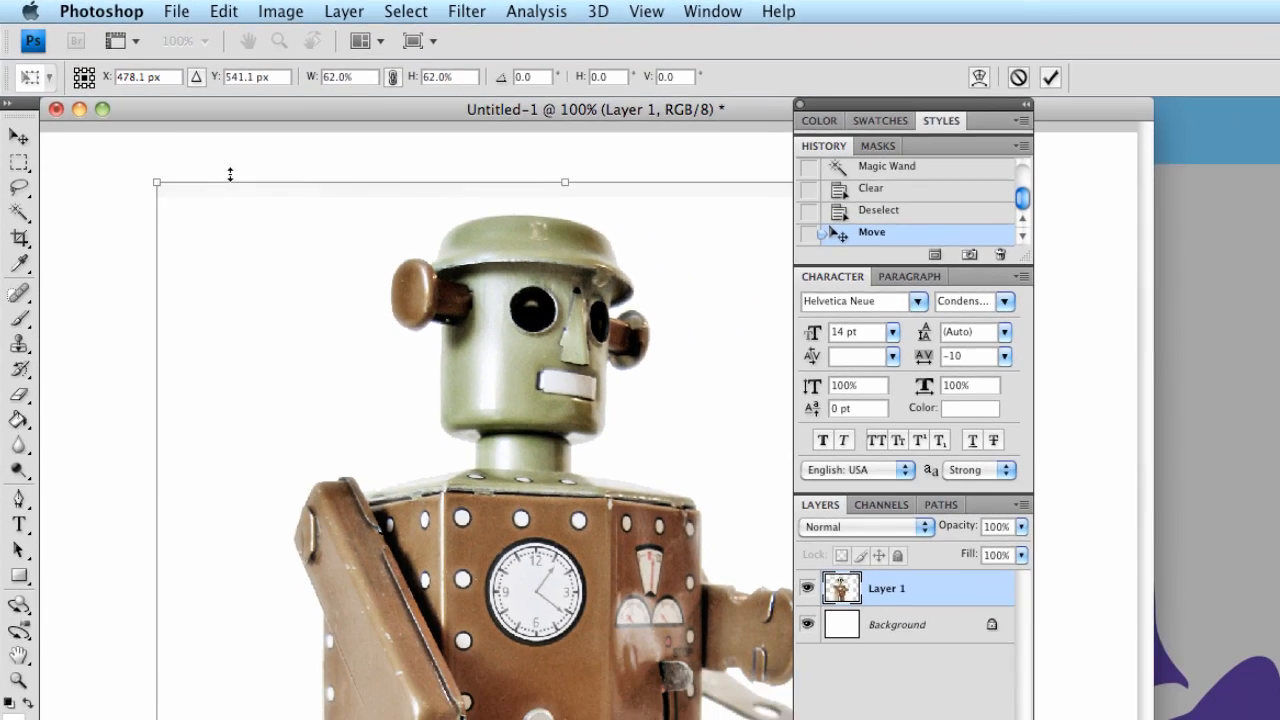
Step: Scale the robot layer down with Free Transform until the whole figure fits, and place it in the canvas's upper-left area
left_click_drag(157, 182, 446, 492)
key("Return")
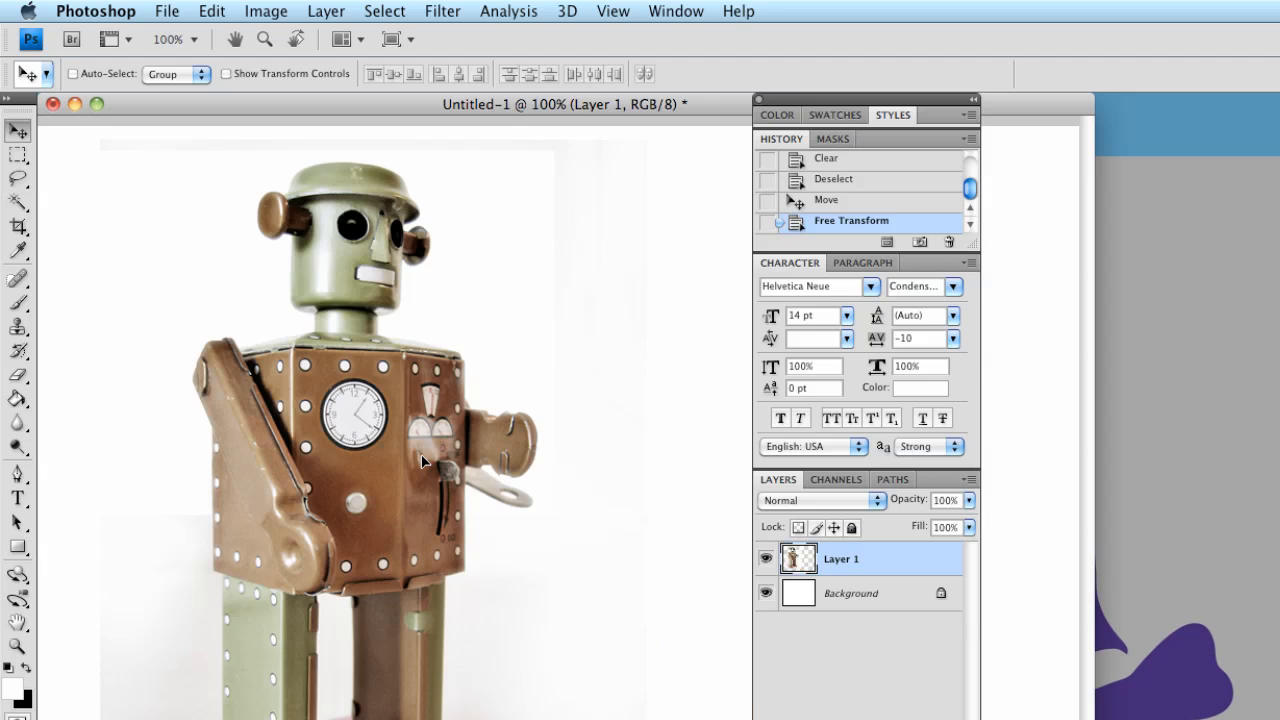
left_click_drag(422, 460, 422, 462)
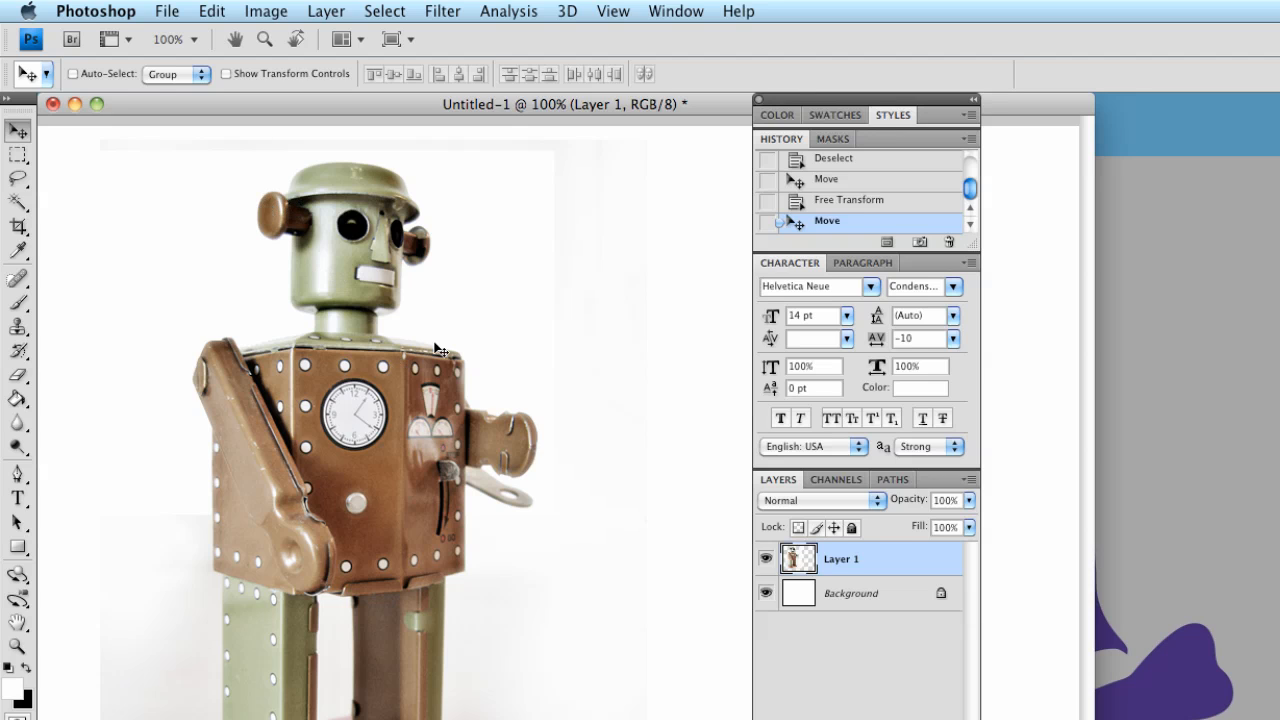
key("ctrl+t")
left_click_drag(103, 140, 352, 397)
left_click_drag(470, 507, 273, 245)
key("Return")
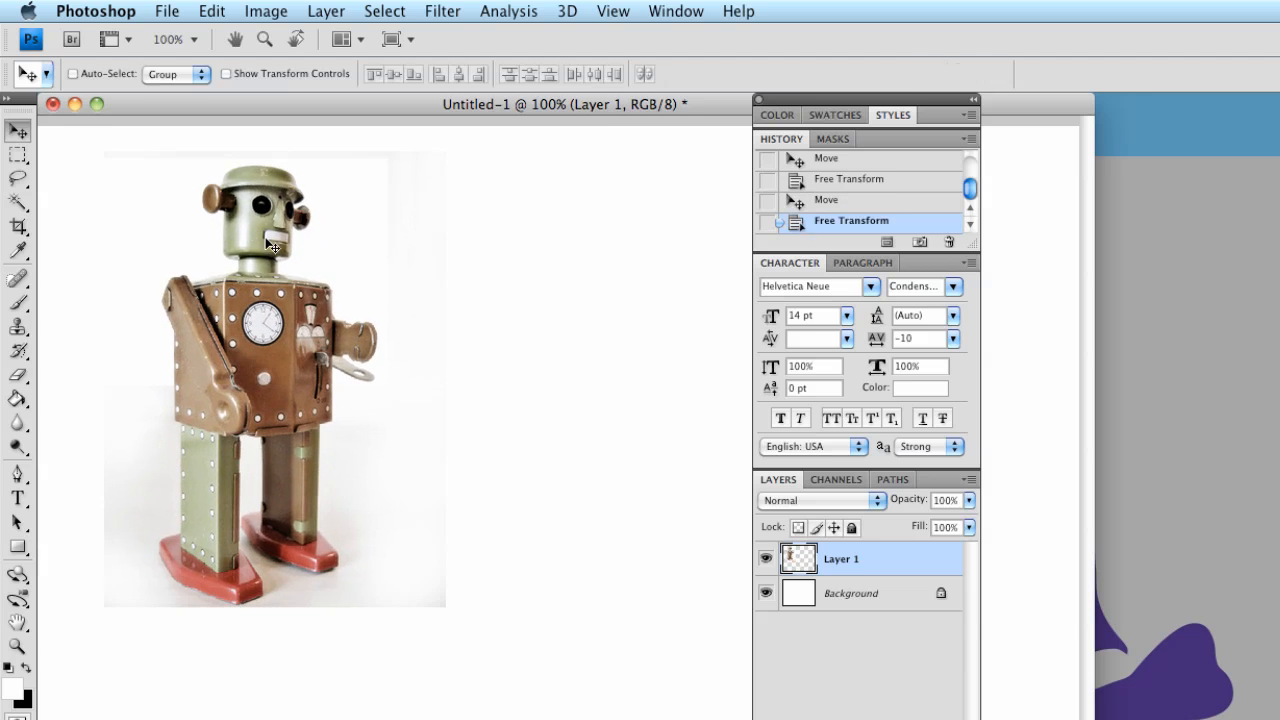
Step: Delete the leftover background above and beside the robot's upper body using Rectangular Marquee selections
left_click(18, 154)
left_click_drag(72, 142, 540, 164)
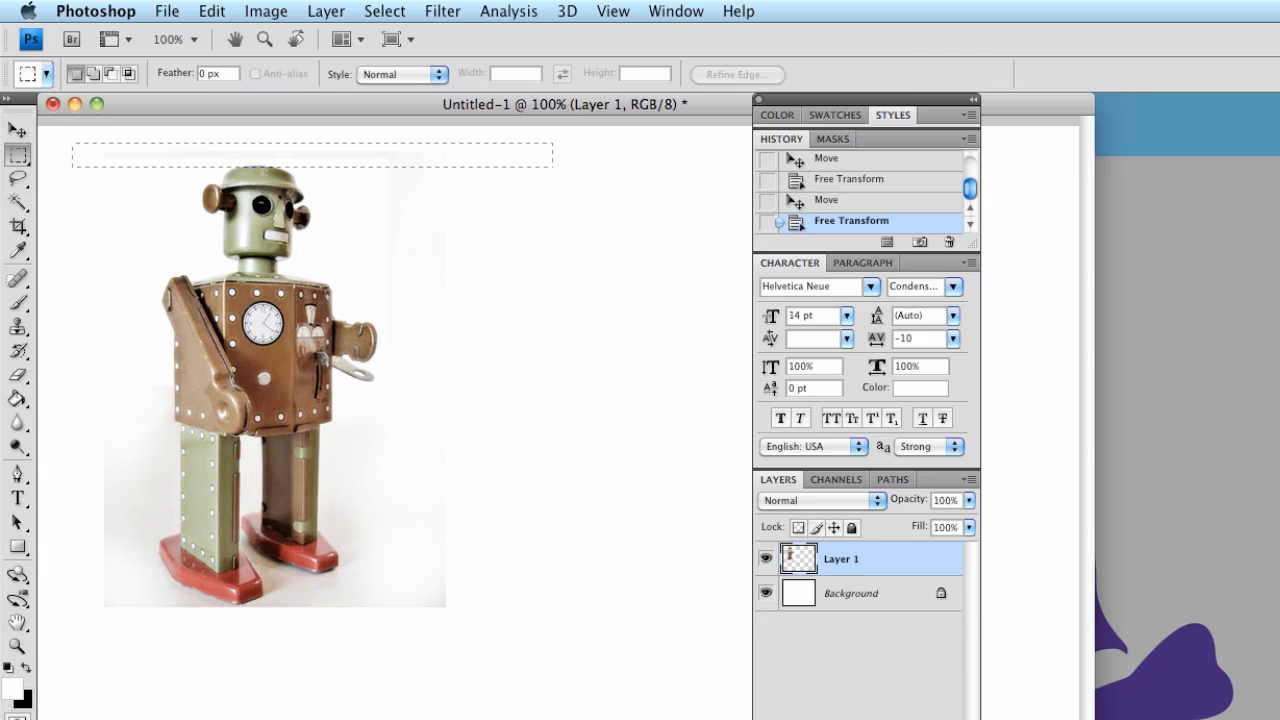
key("Delete")
key("ctrl+d")
key("Delete")
key("super+d")
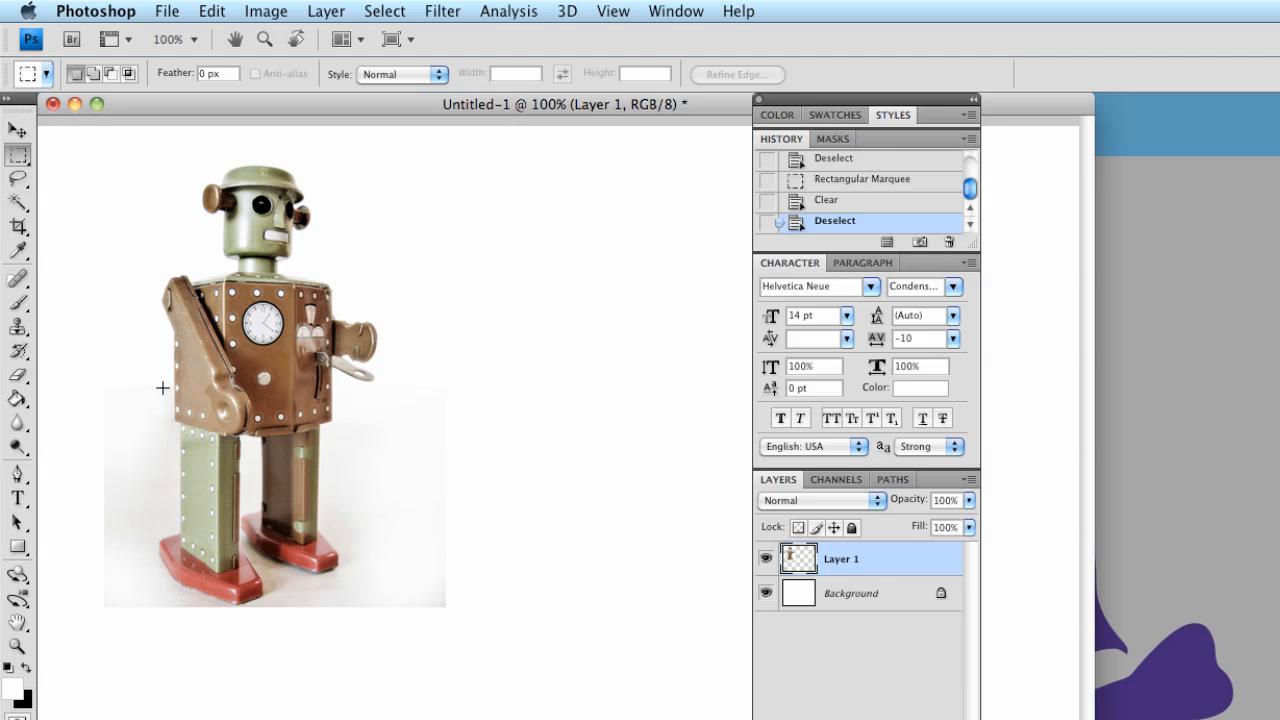
Step: Switch to the Rectangle tool and add a new empty layer above the robot
key("v")
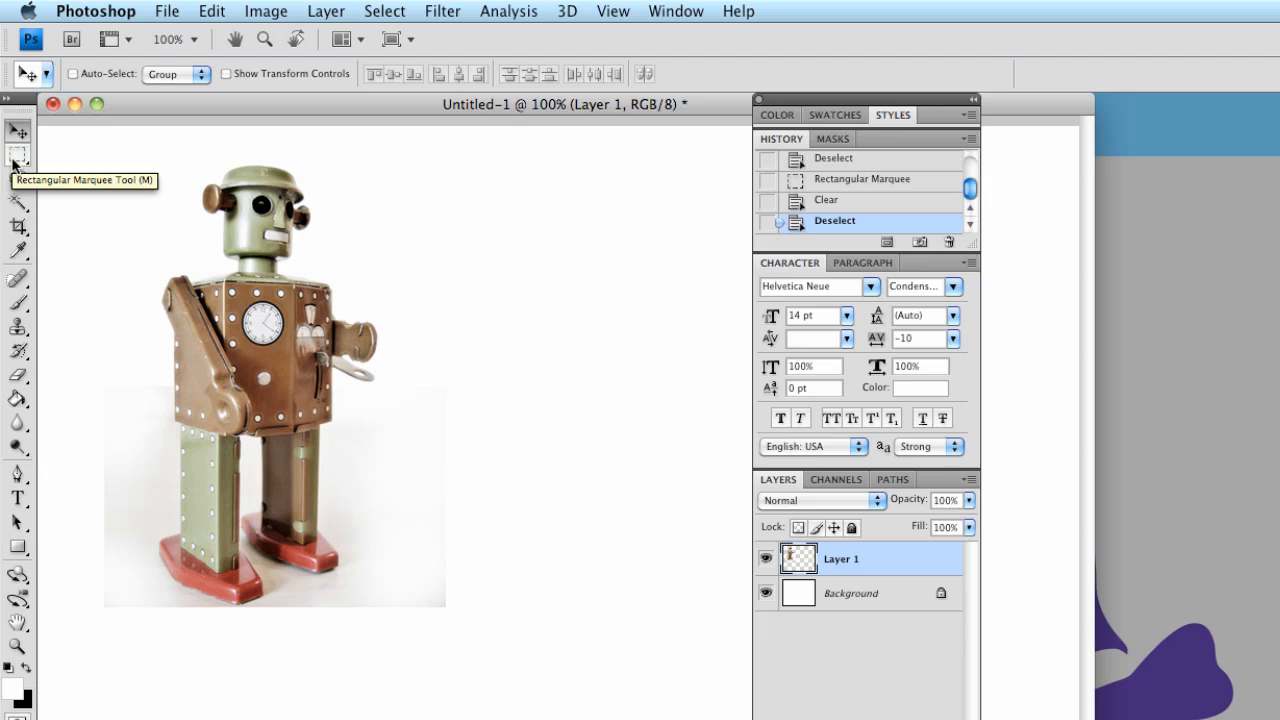
left_click(18, 547)
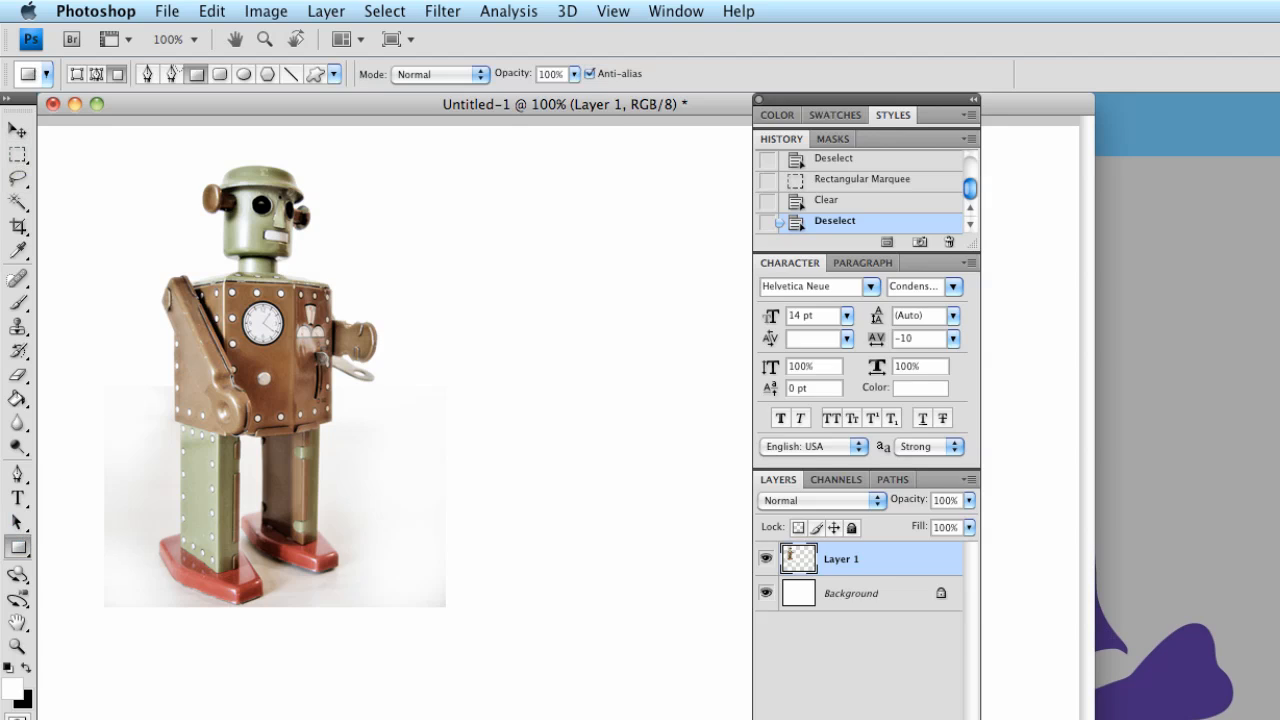
key("super+shift+alt+n")
Step: Rename Layer 1 as robot
left_click(842, 594)
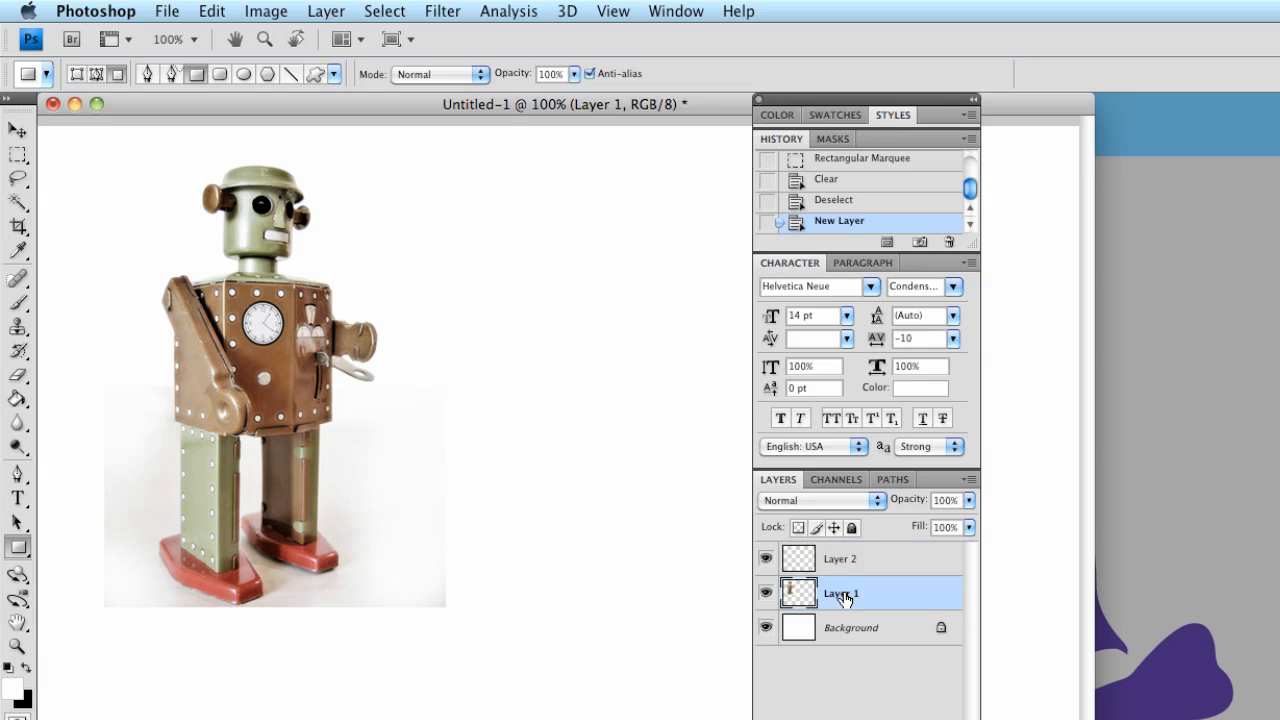
right_click(844, 597)
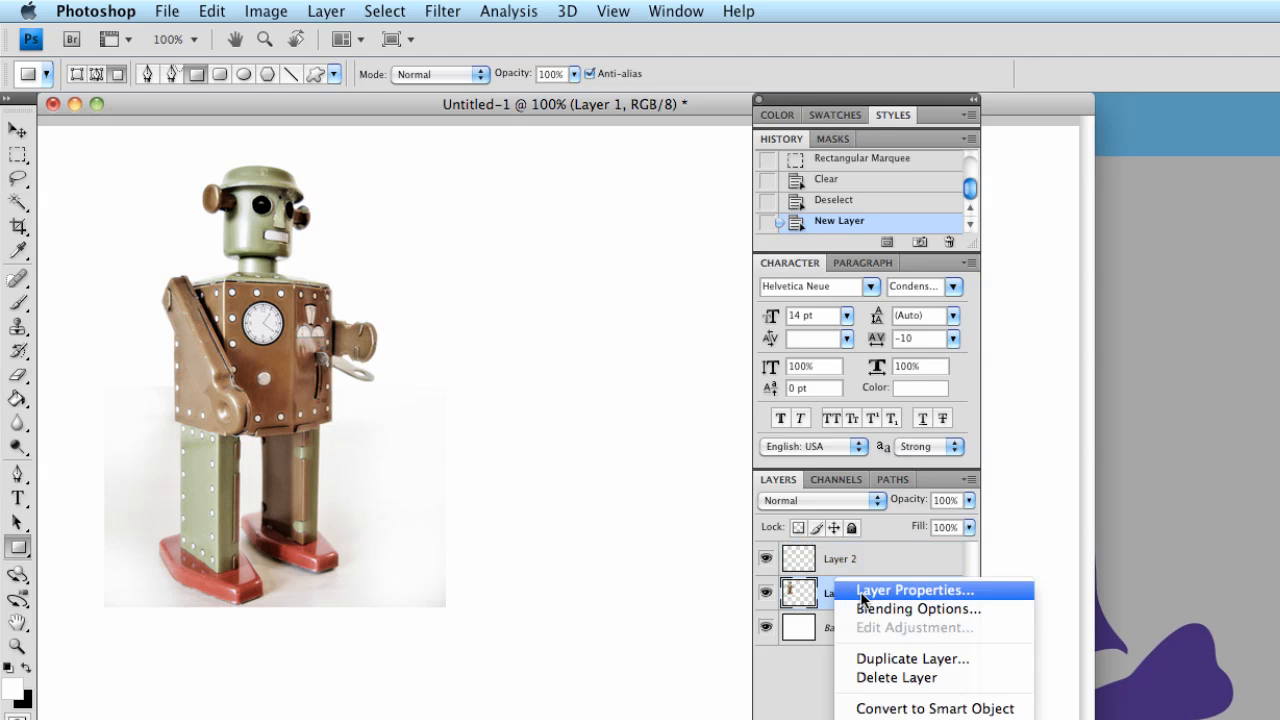
left_click(862, 592)
type("rob")
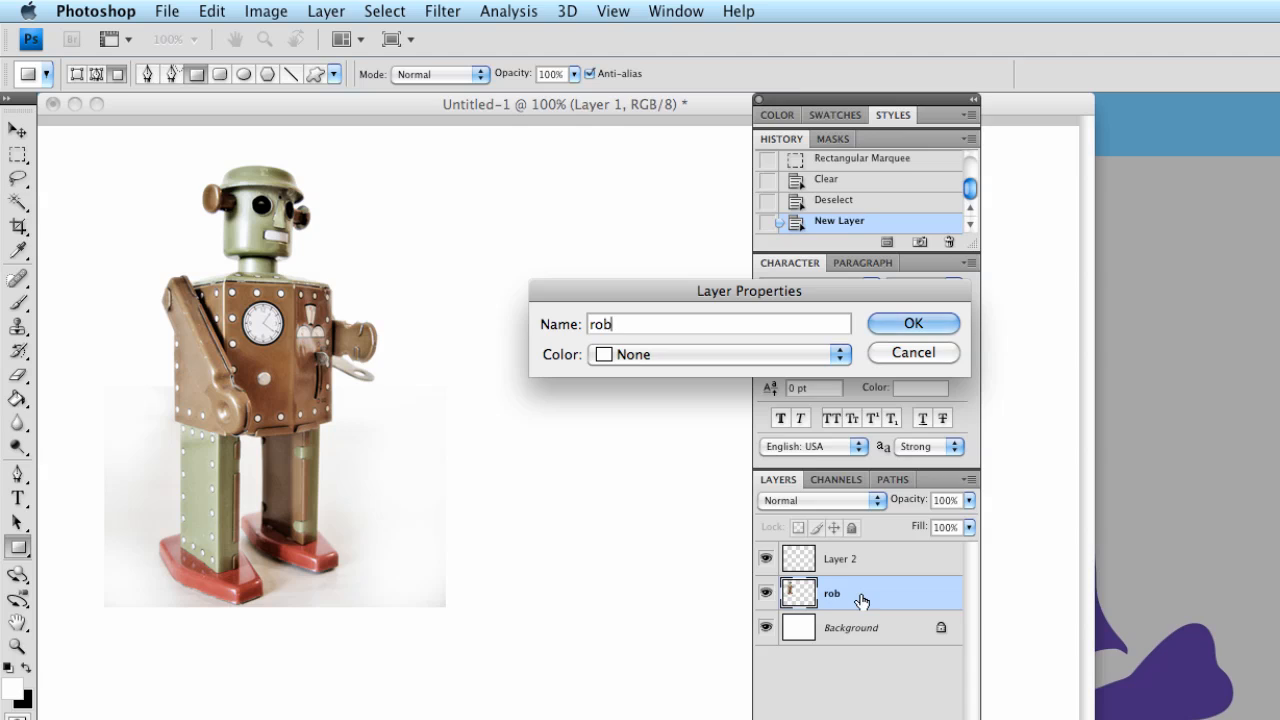
type("ot")
key("Return")
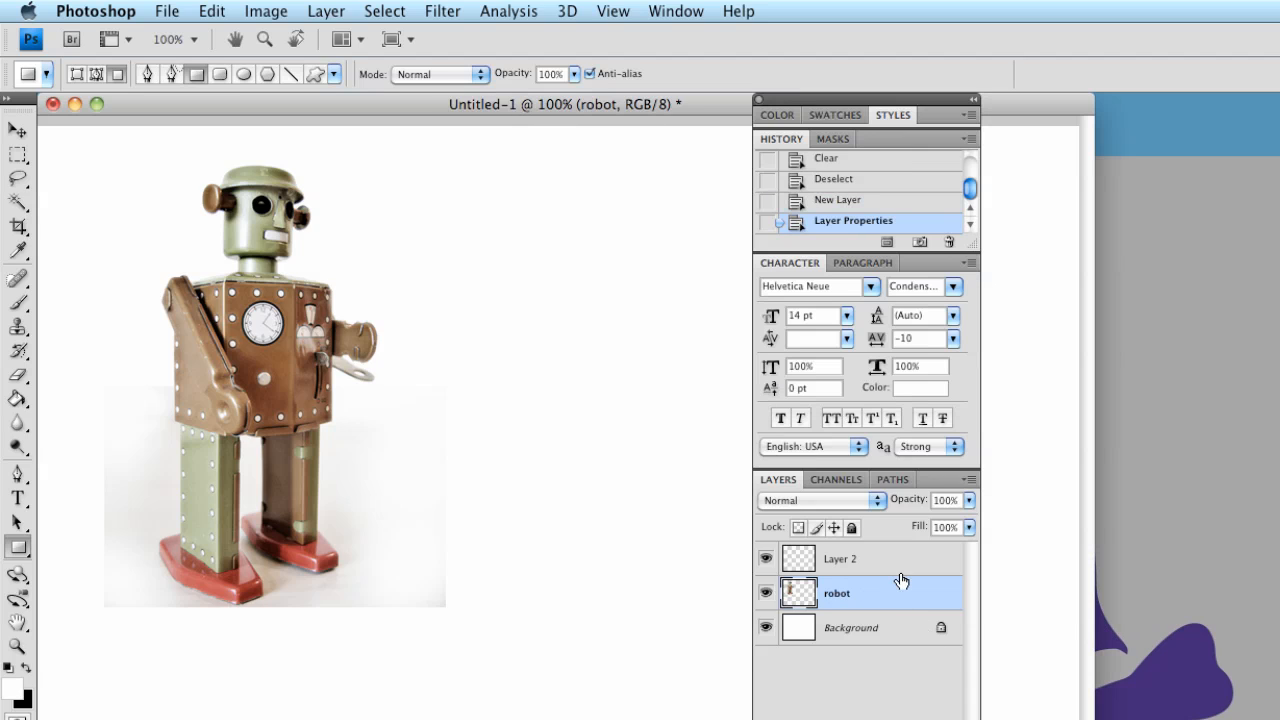
Step: Draw a white rectangle on Layer 2 spanning the canvas width across the robot's lower torso
left_click(900, 574)
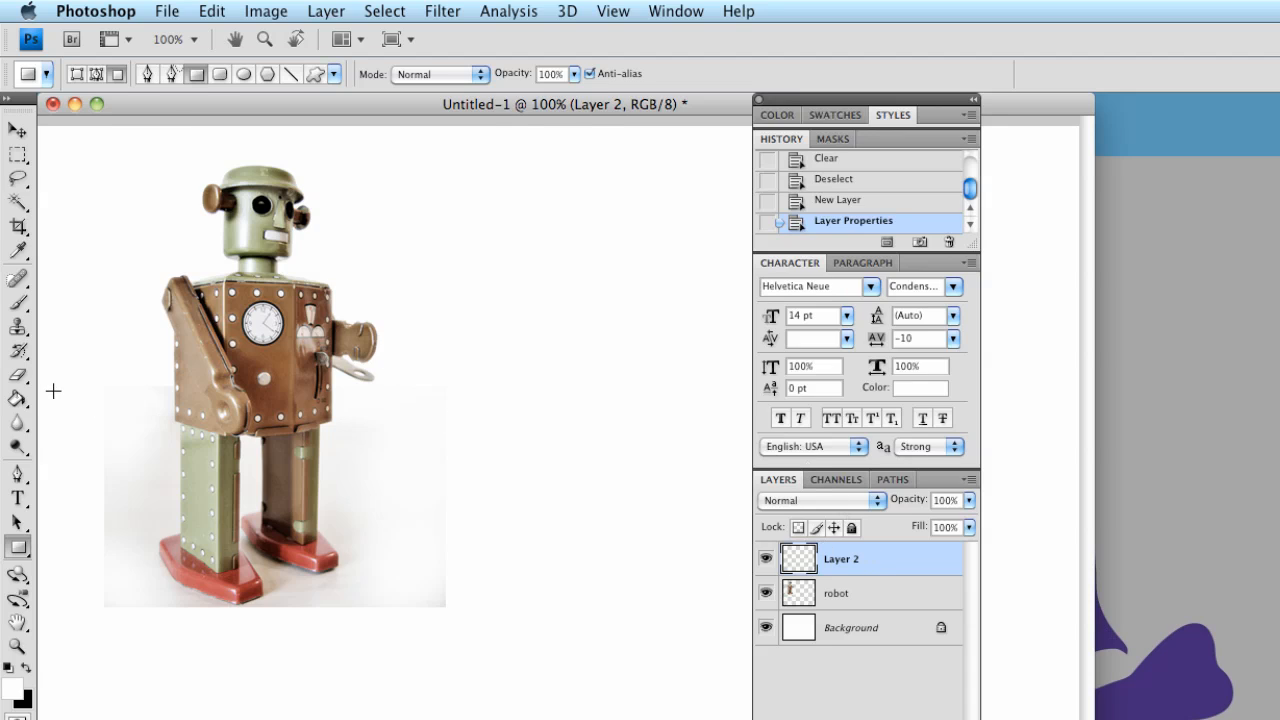
left_click_drag(40, 396, 1078, 462)
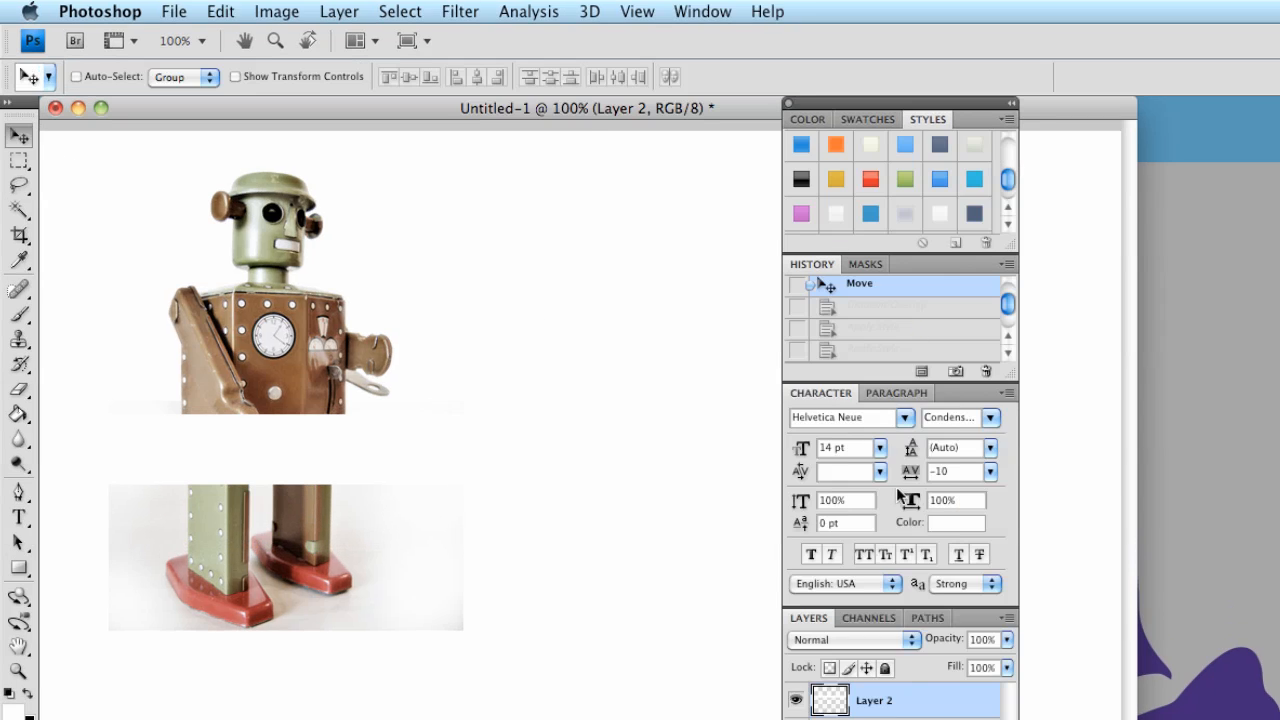
left_click(336, 11)
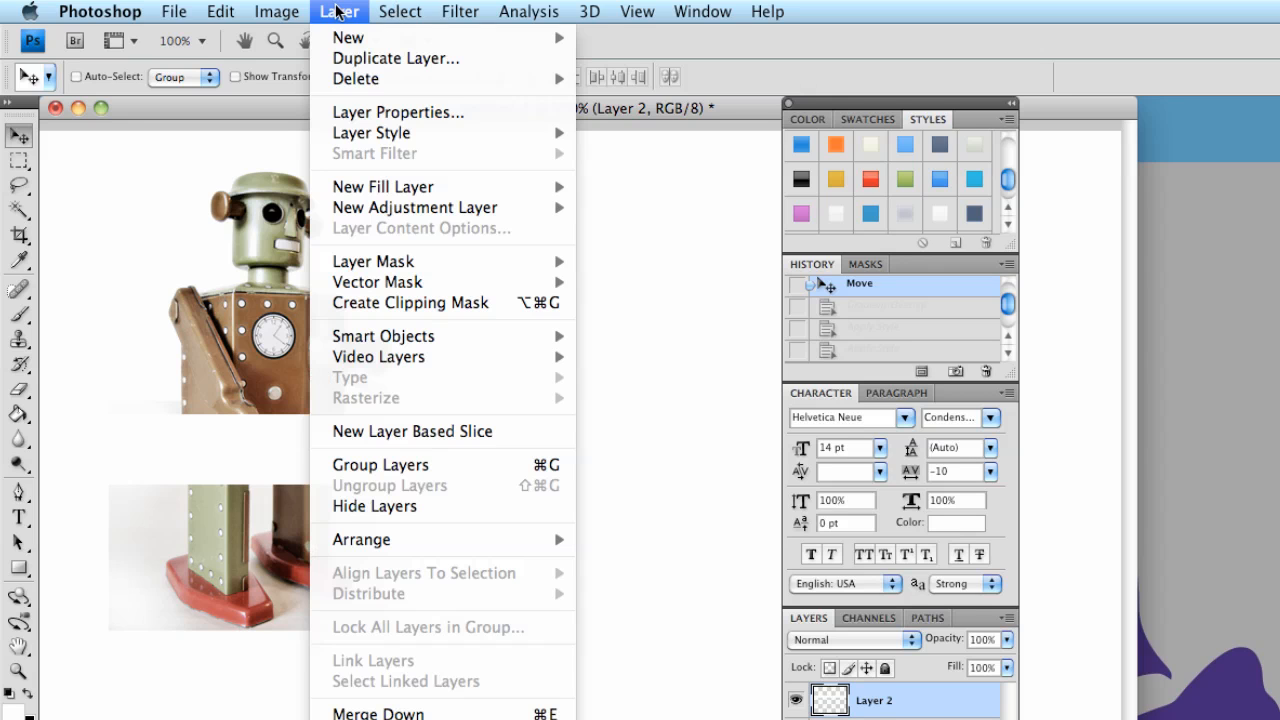
mouse_move(377, 140)
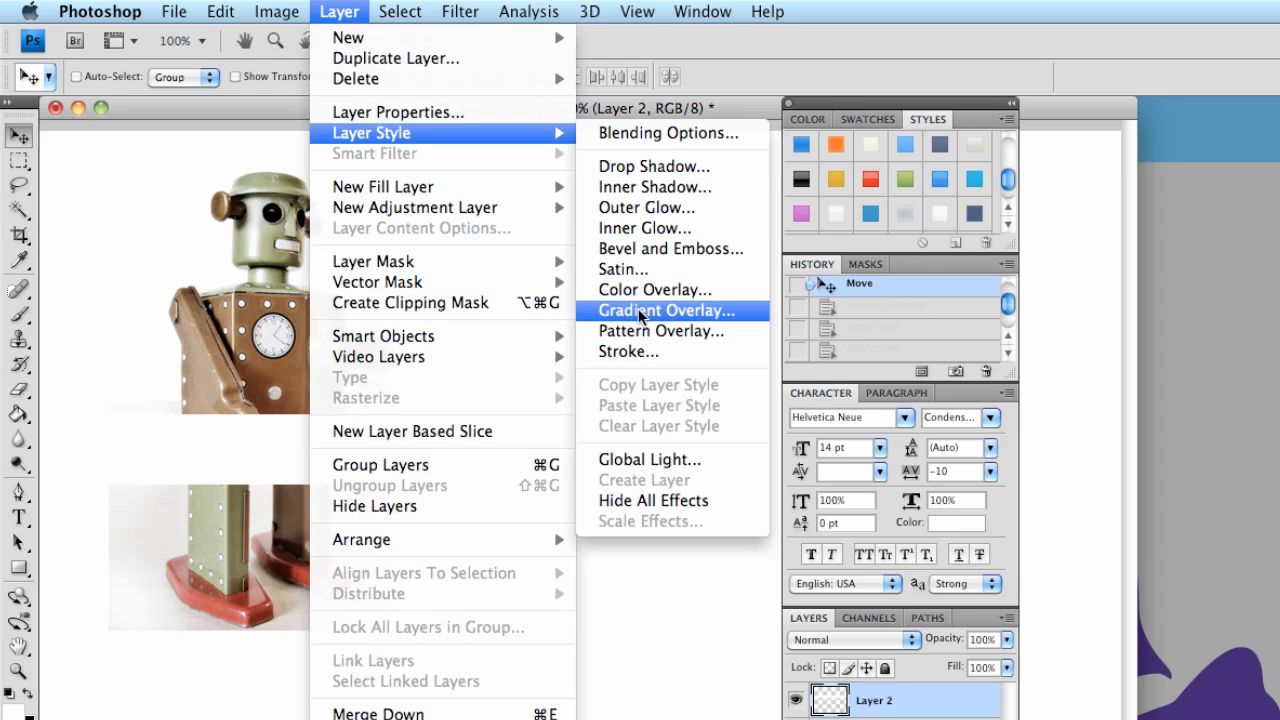
left_click(646, 206)
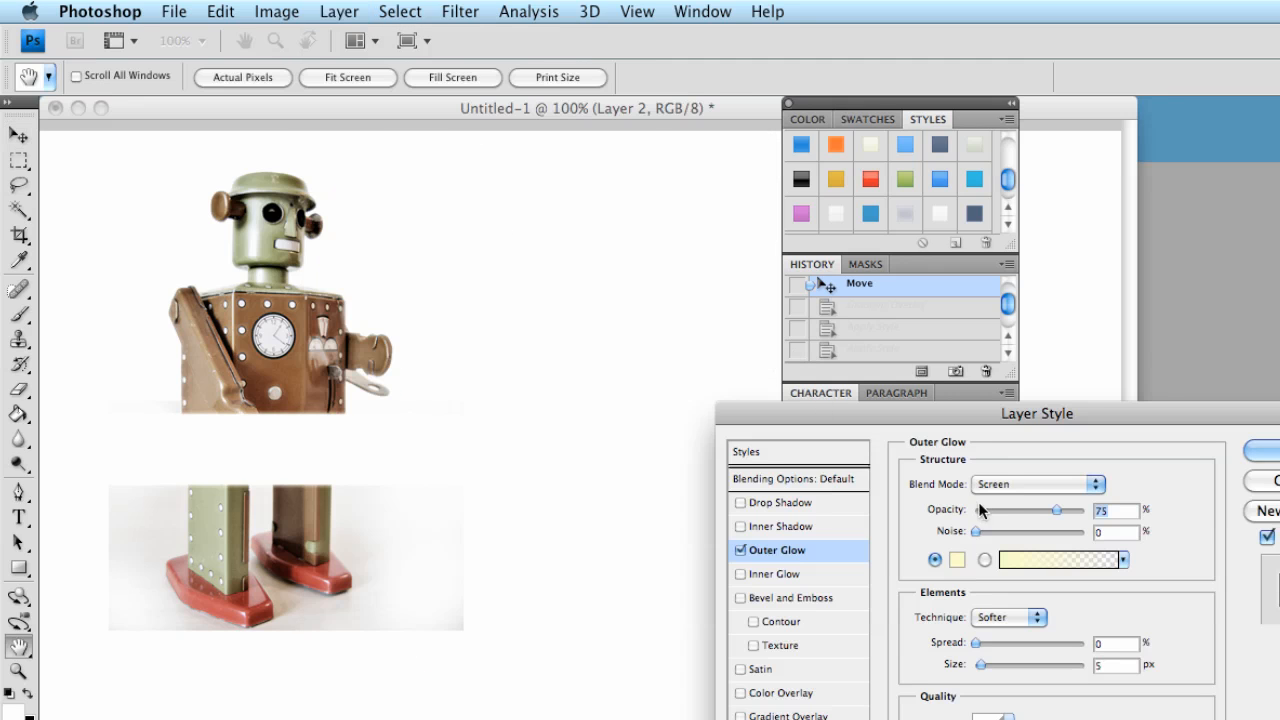
left_click(1002, 484)
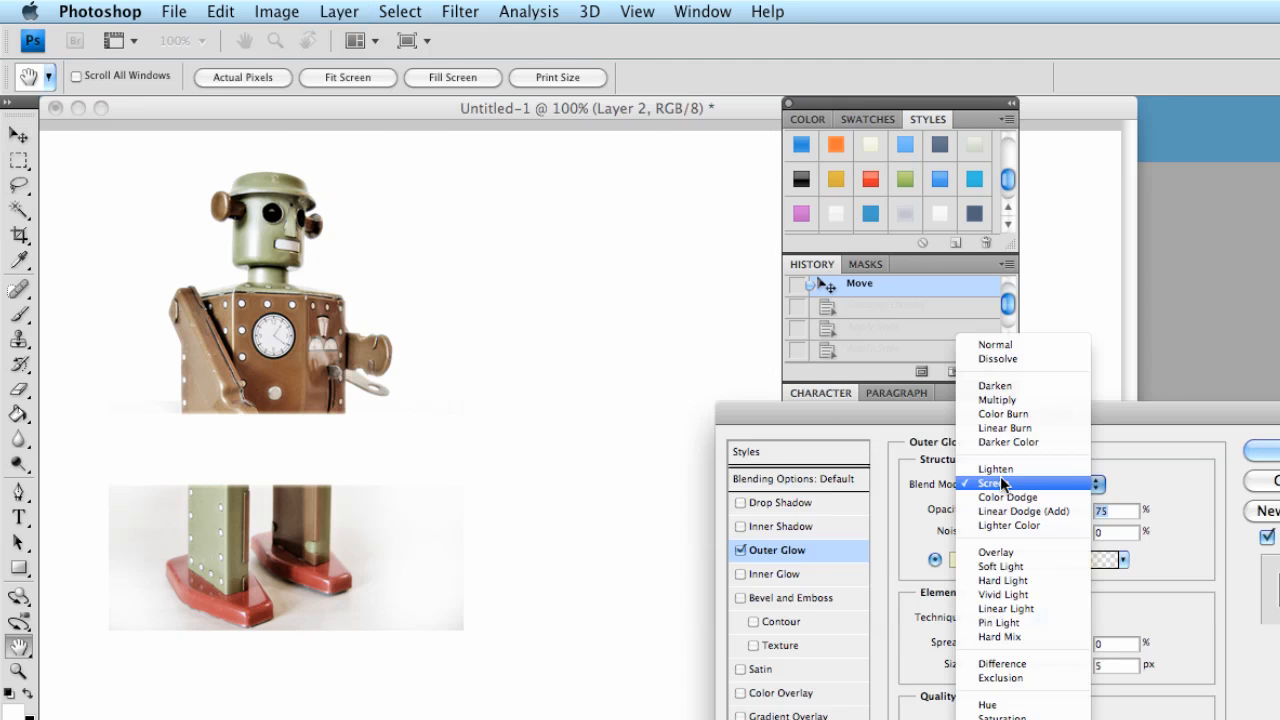
left_click(1000, 399)
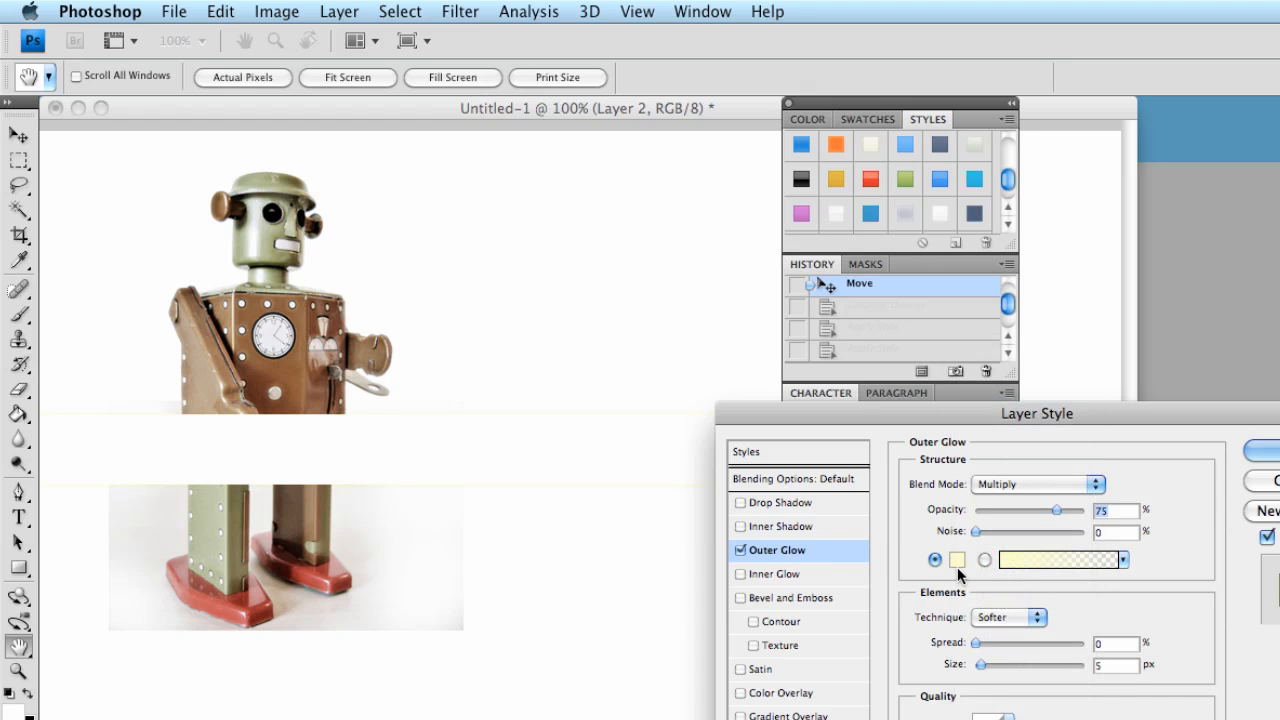
left_click(957, 560)
left_click_drag(354, 600, 255, 664)
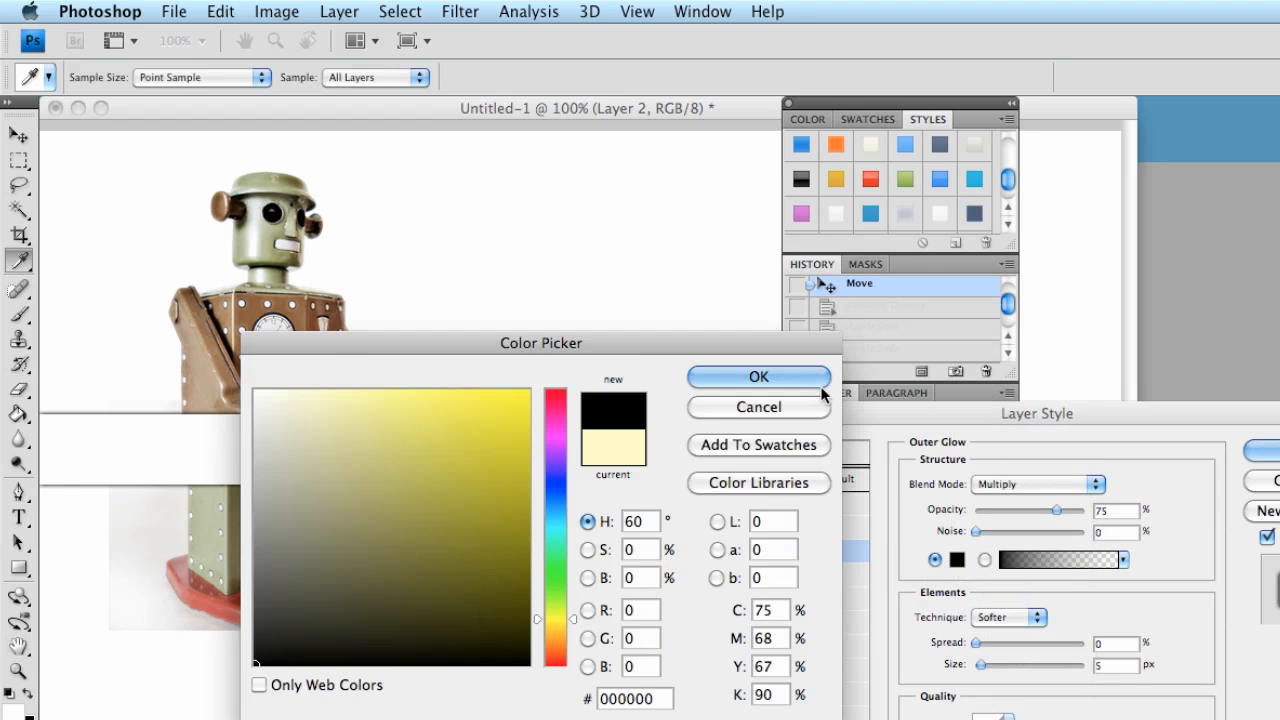
left_click(759, 377)
left_click_drag(979, 665, 987, 667)
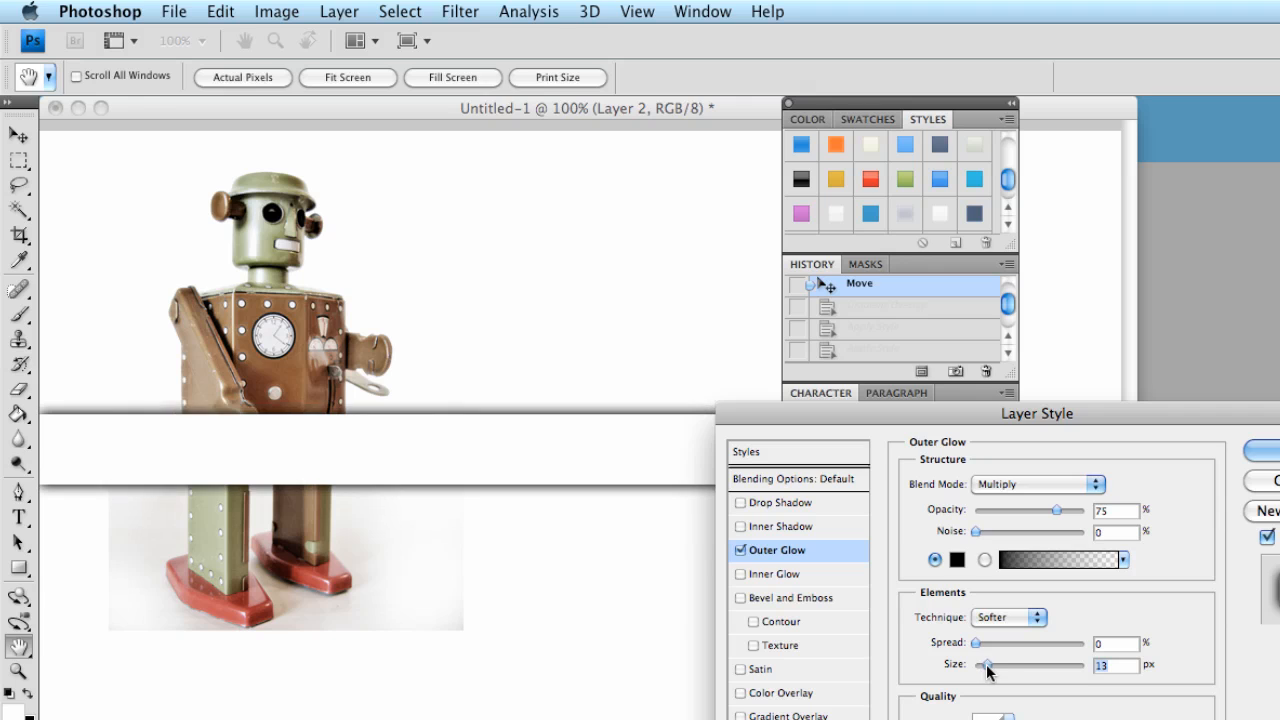
left_click_drag(1056, 510, 1000, 508)
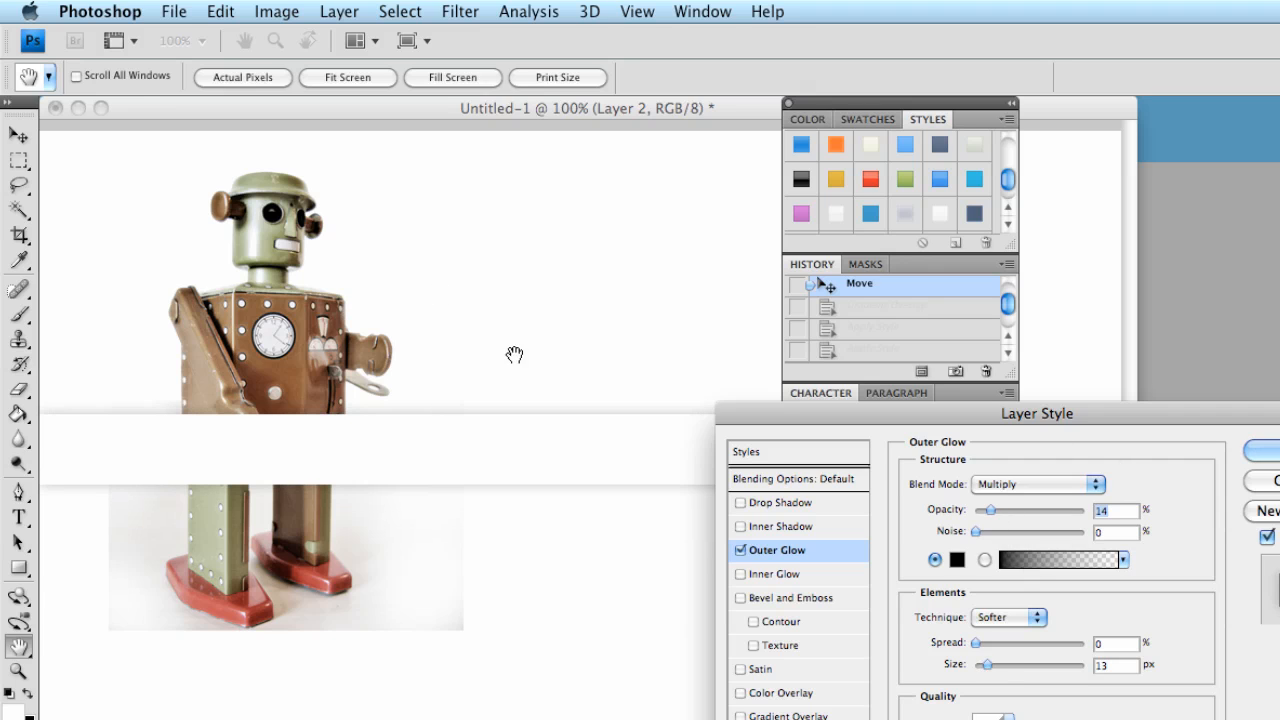
left_click(1262, 481)
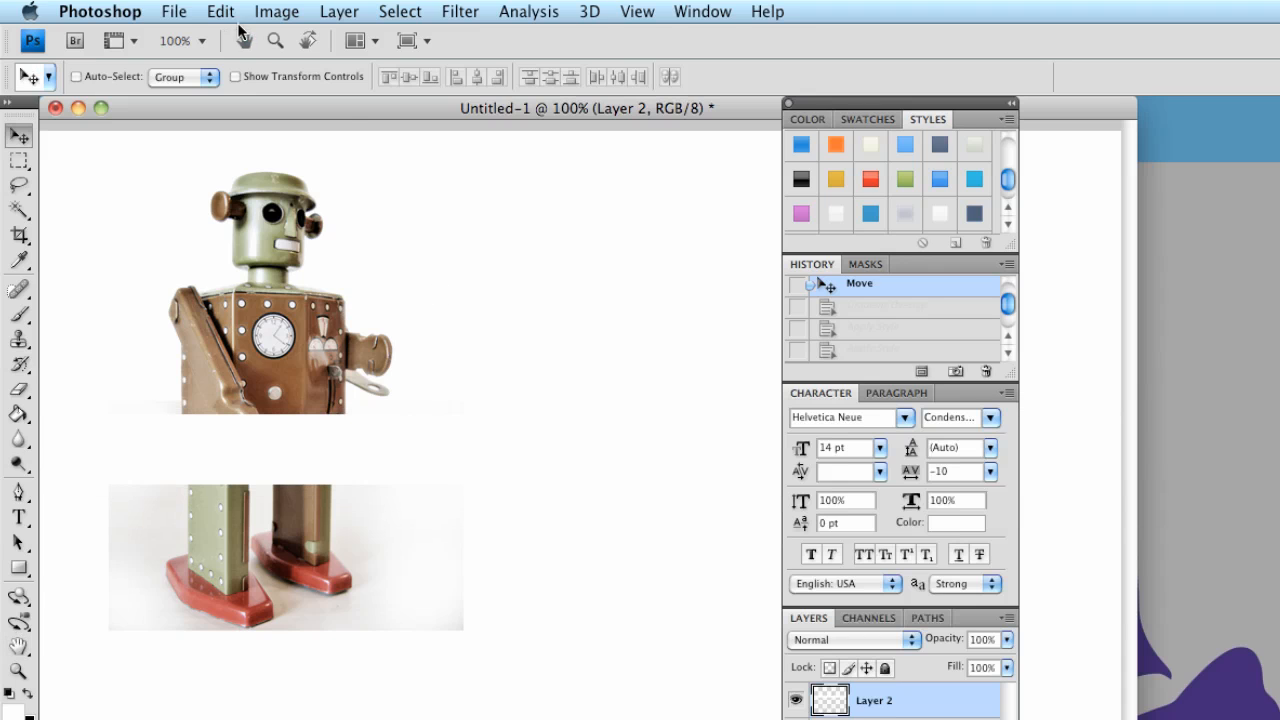
Step: Add a Gradient Overlay to the bar on Layer 2 and set the gradient's black stop to #009ec3
left_click(339, 11)
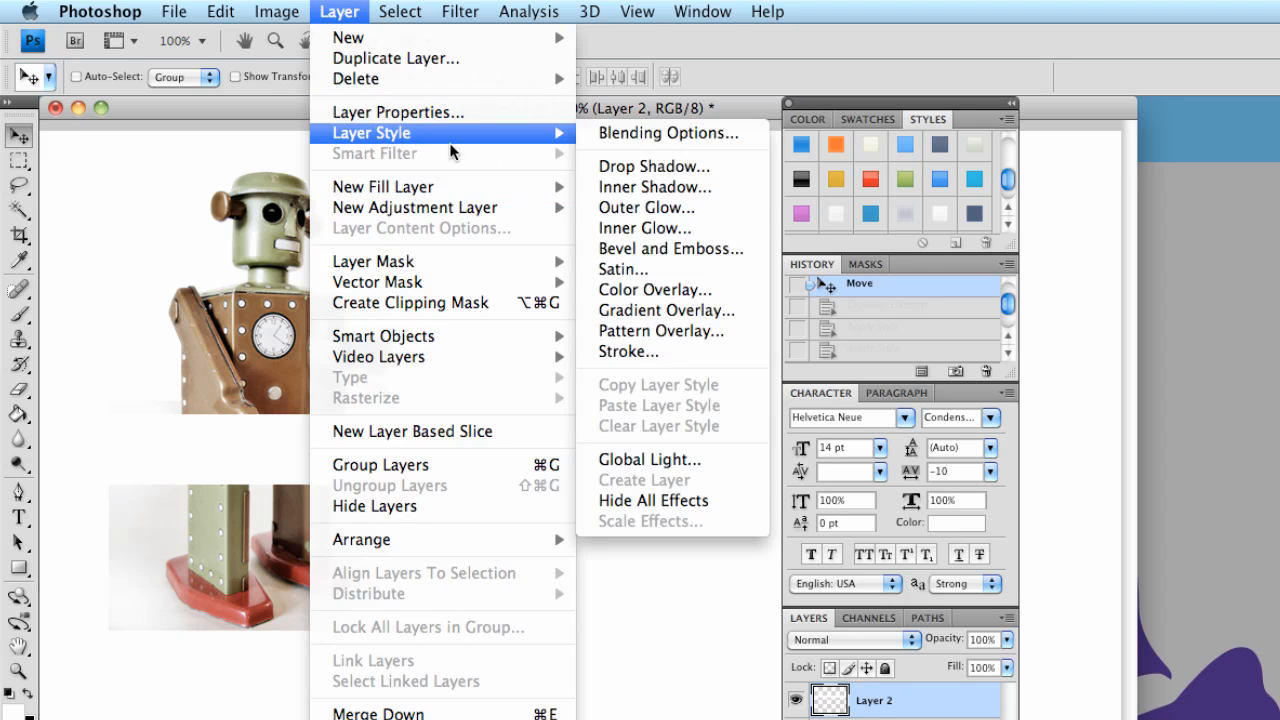
left_click(673, 311)
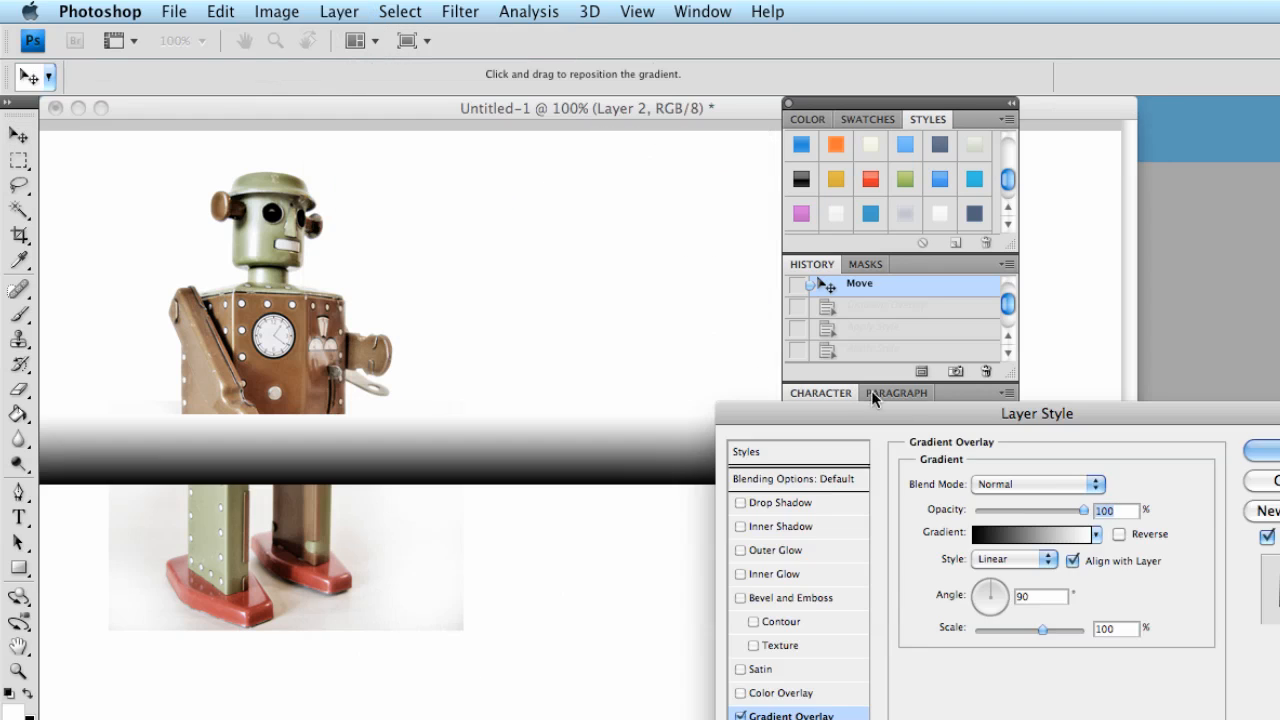
left_click(1012, 541)
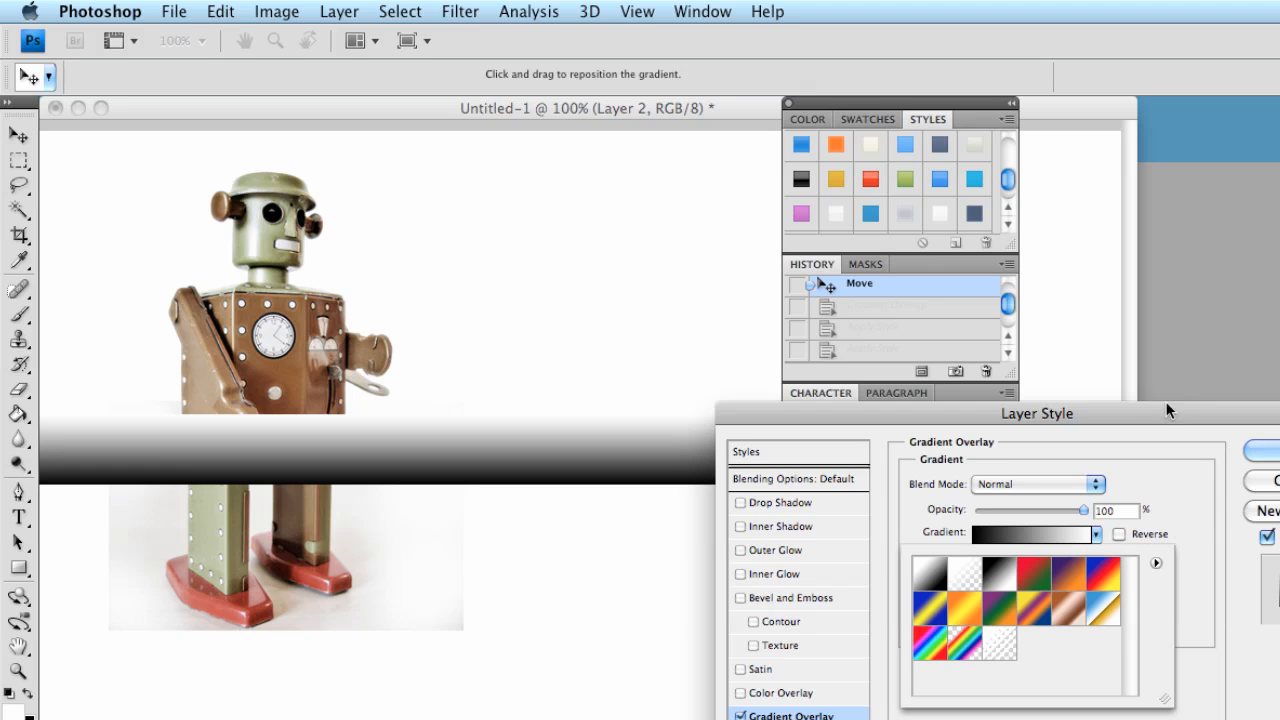
left_click(1132, 416)
left_click(1035, 533)
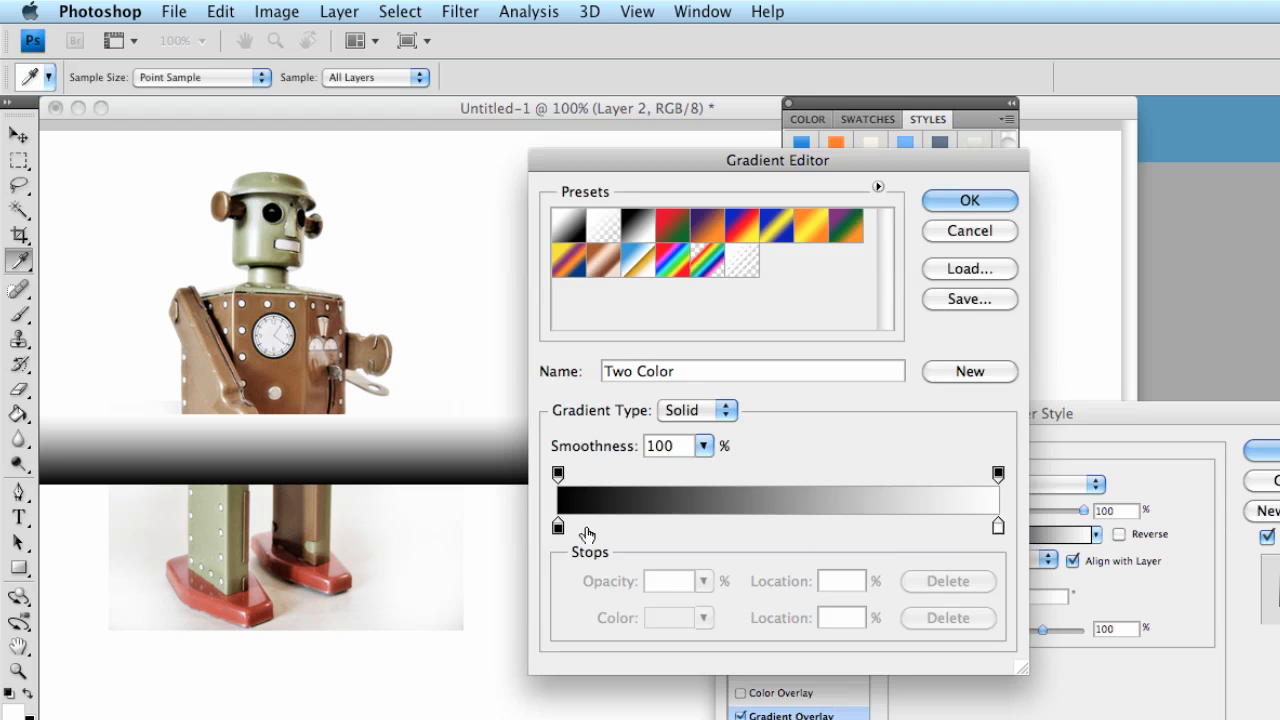
left_click(558, 527)
double_click(558, 527)
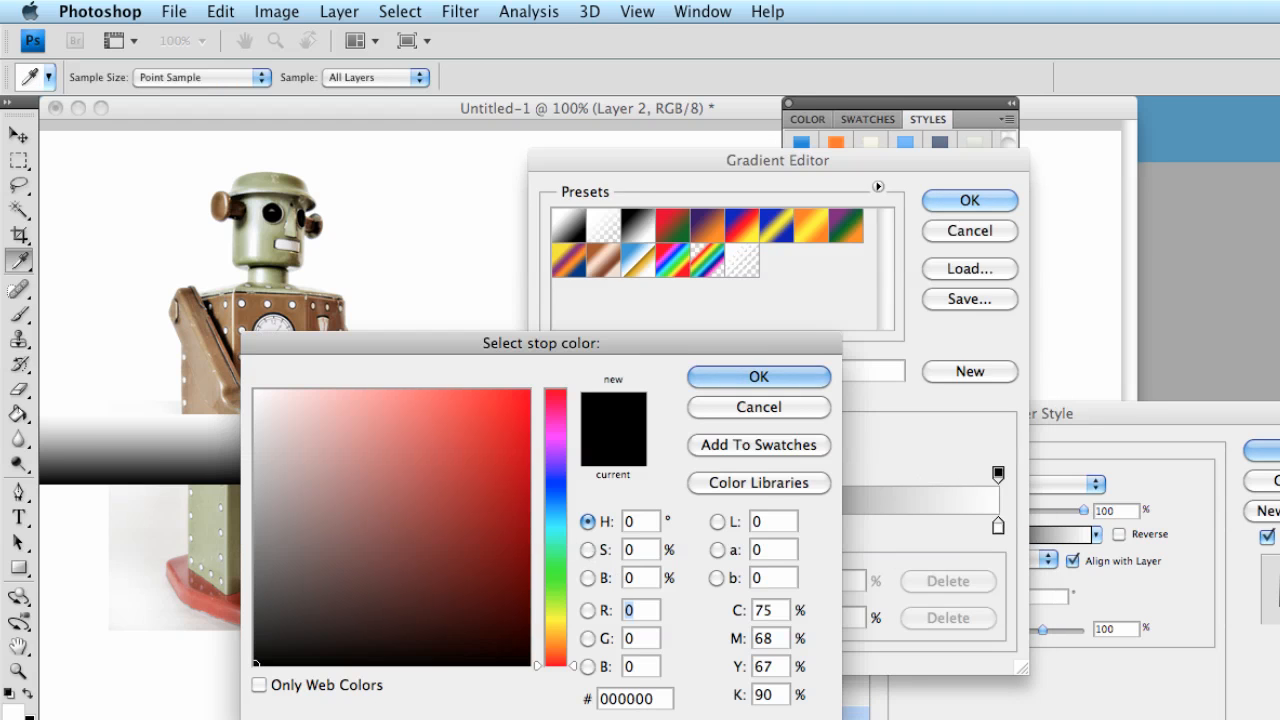
left_click_drag(657, 700, 555, 702)
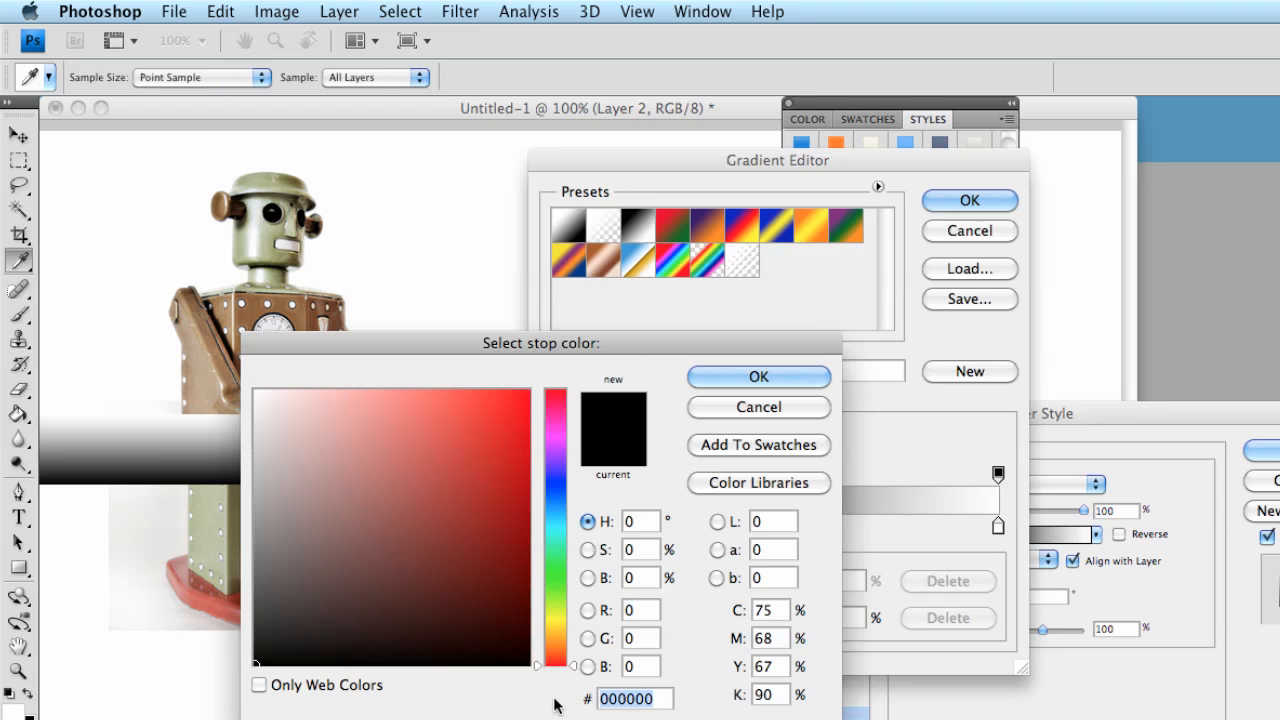
type("009ec3")
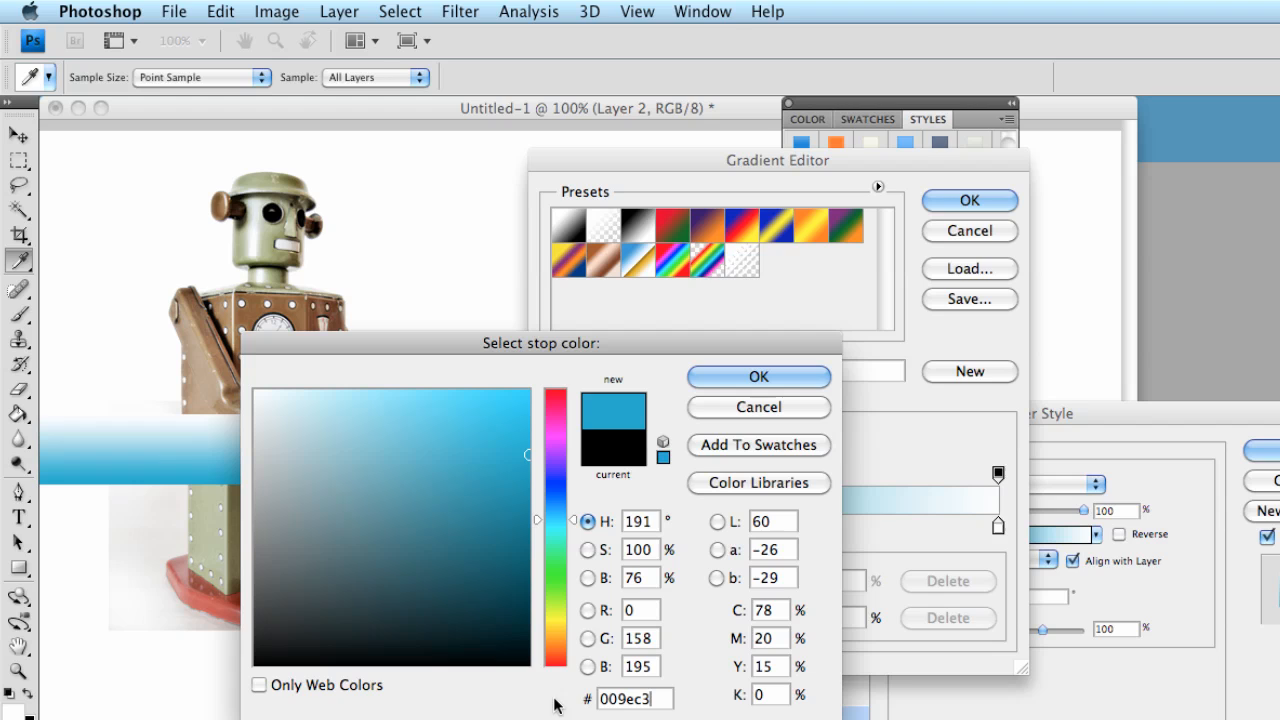
left_click(797, 386)
Step: Set the gradient's white end stop to the lighter blue #5cdbf9 and accept the edited gradient
left_click(998, 526)
double_click(998, 526)
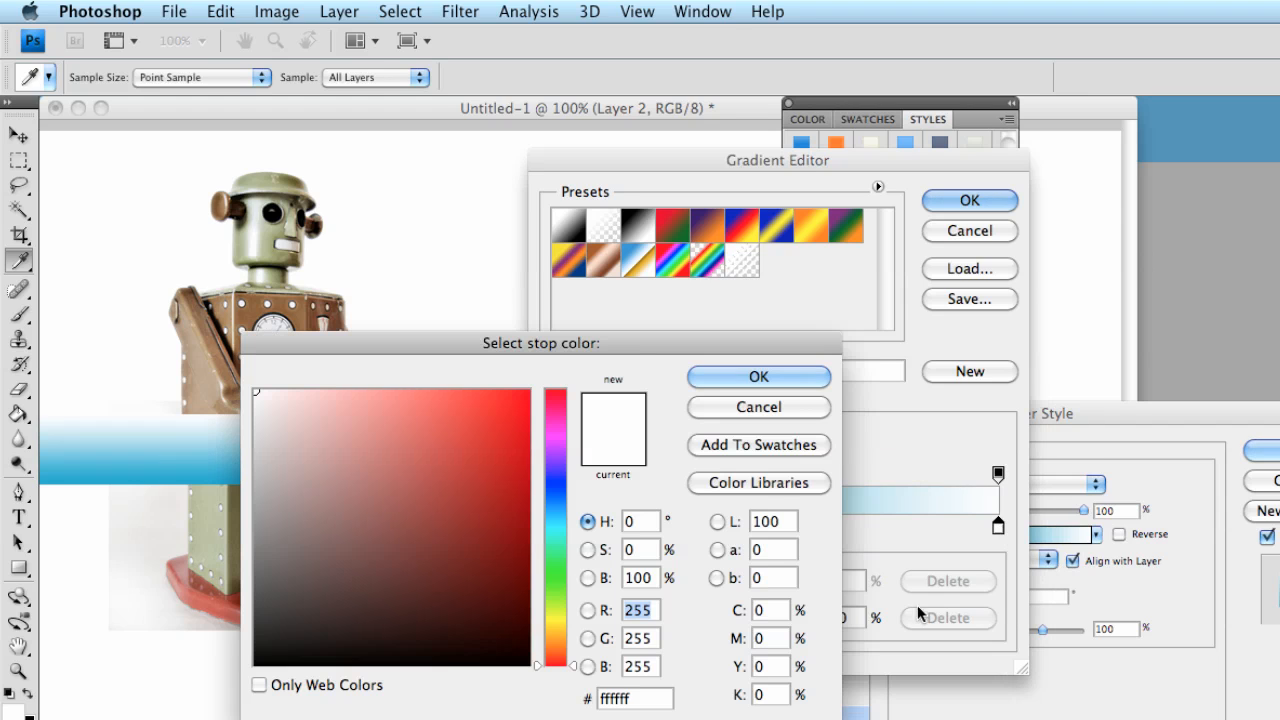
left_click_drag(651, 700, 462, 708)
type("009ec3")
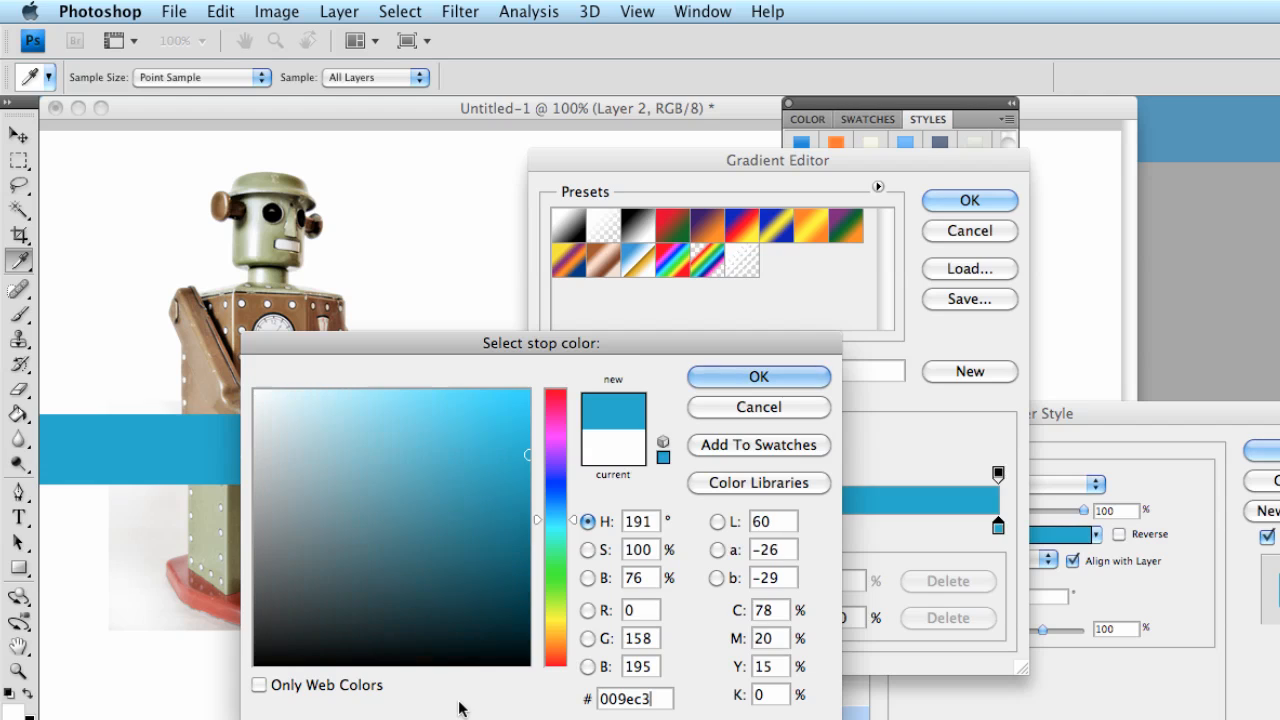
left_click(463, 435)
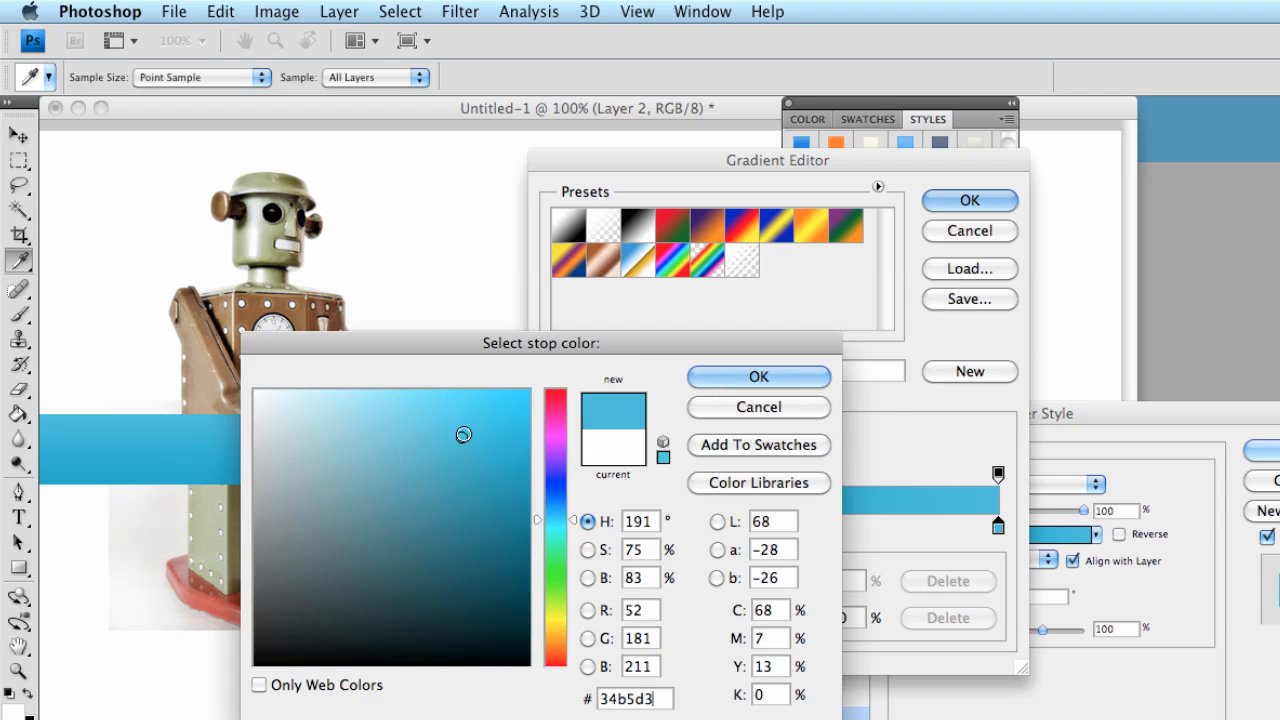
left_click(449, 411)
left_click(428, 396)
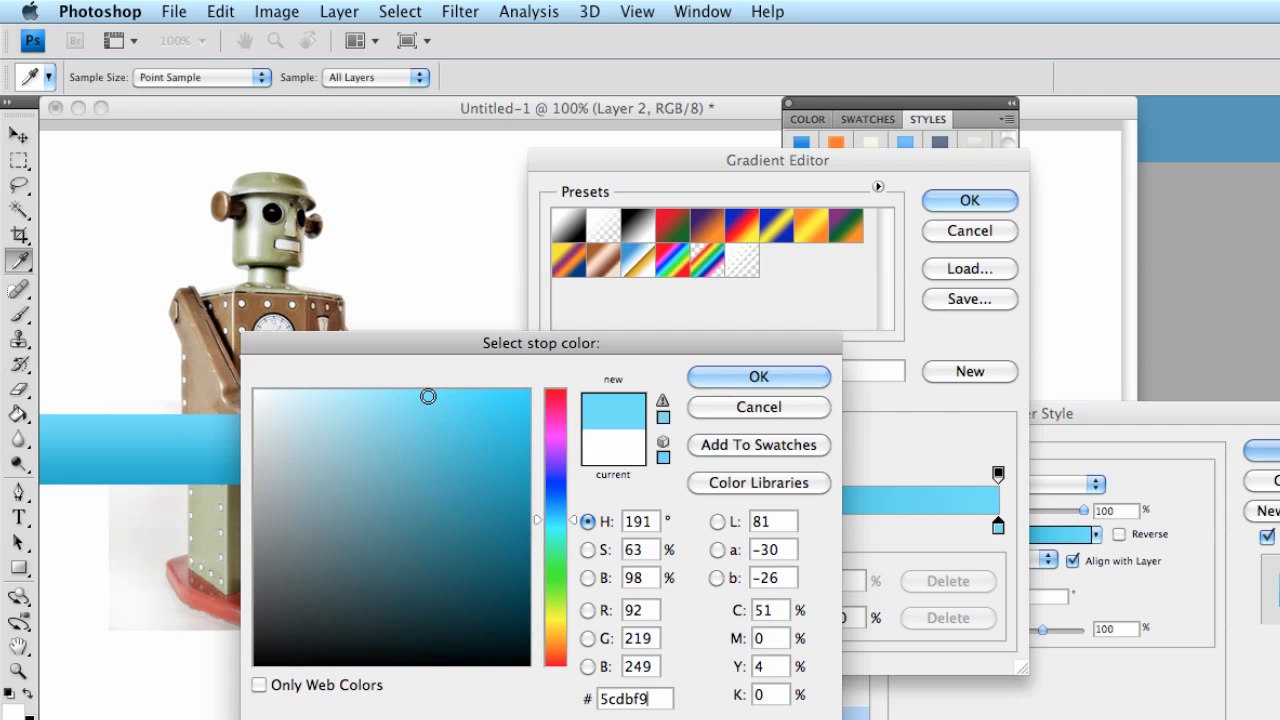
left_click(770, 378)
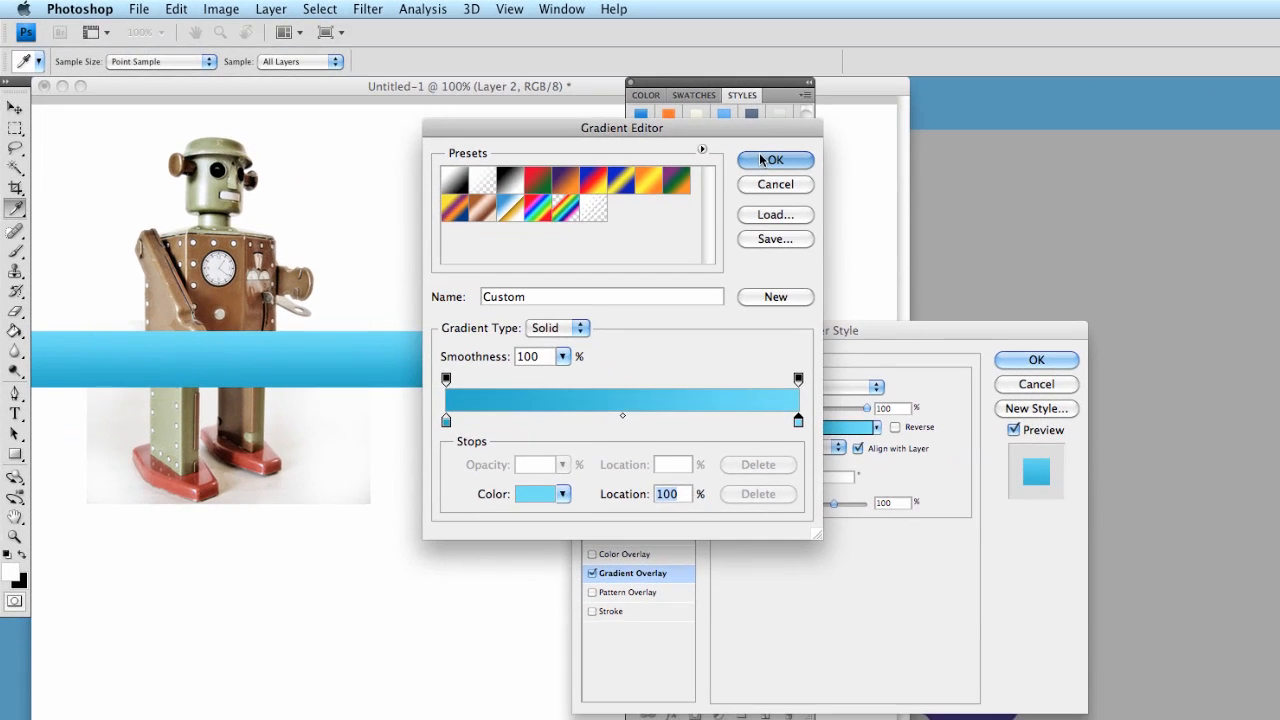
left_click(910, 191)
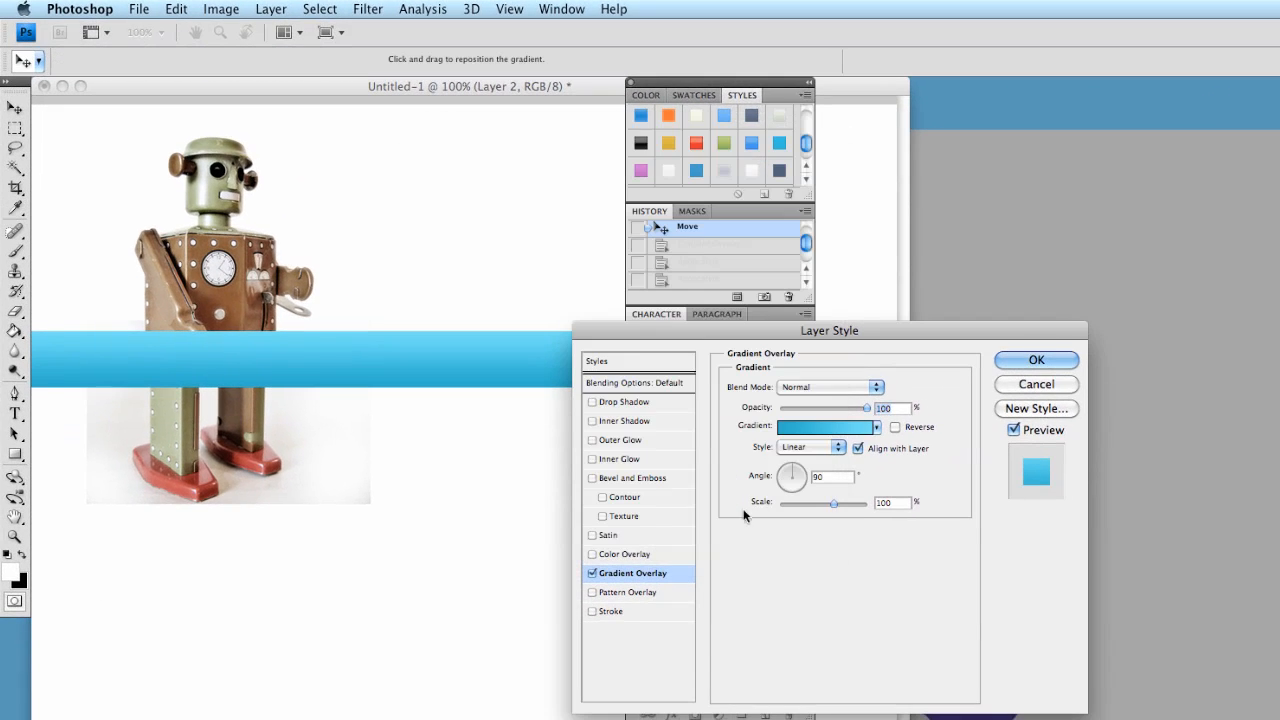
Step: Add a Stroke effect to the bar, positioned Inside with a size of 2 px
left_click(608, 611)
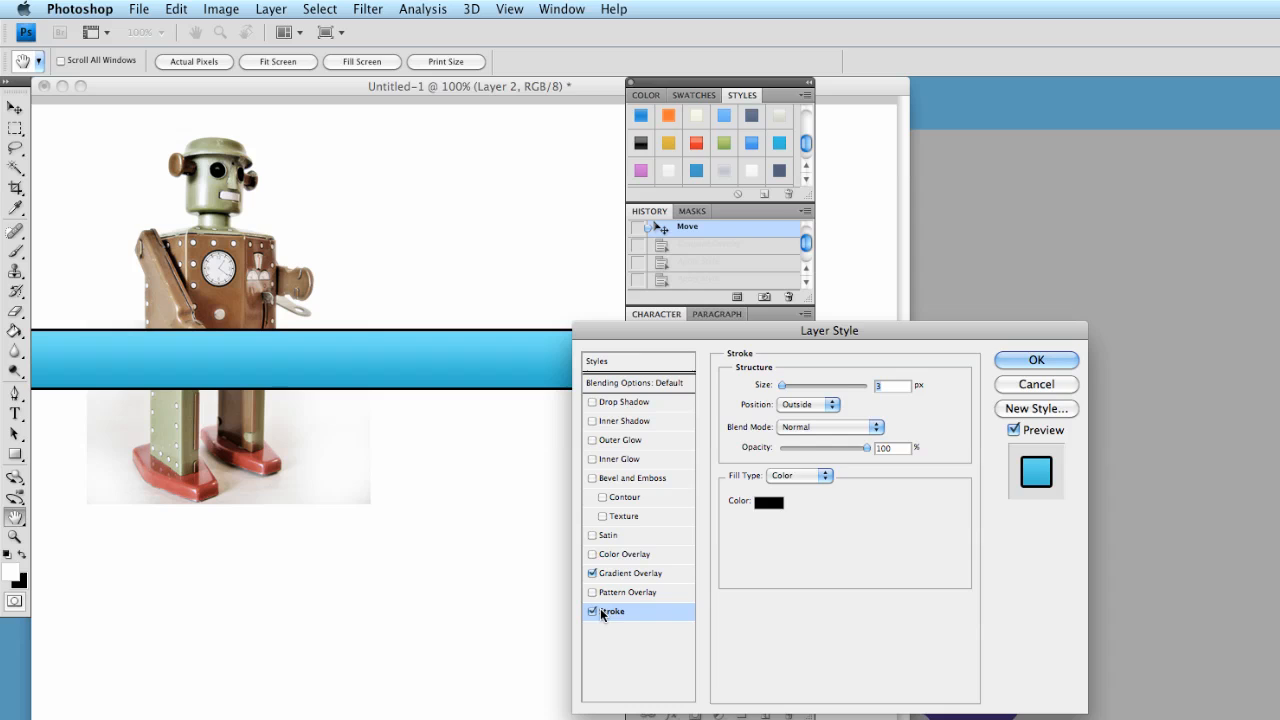
left_click(827, 404)
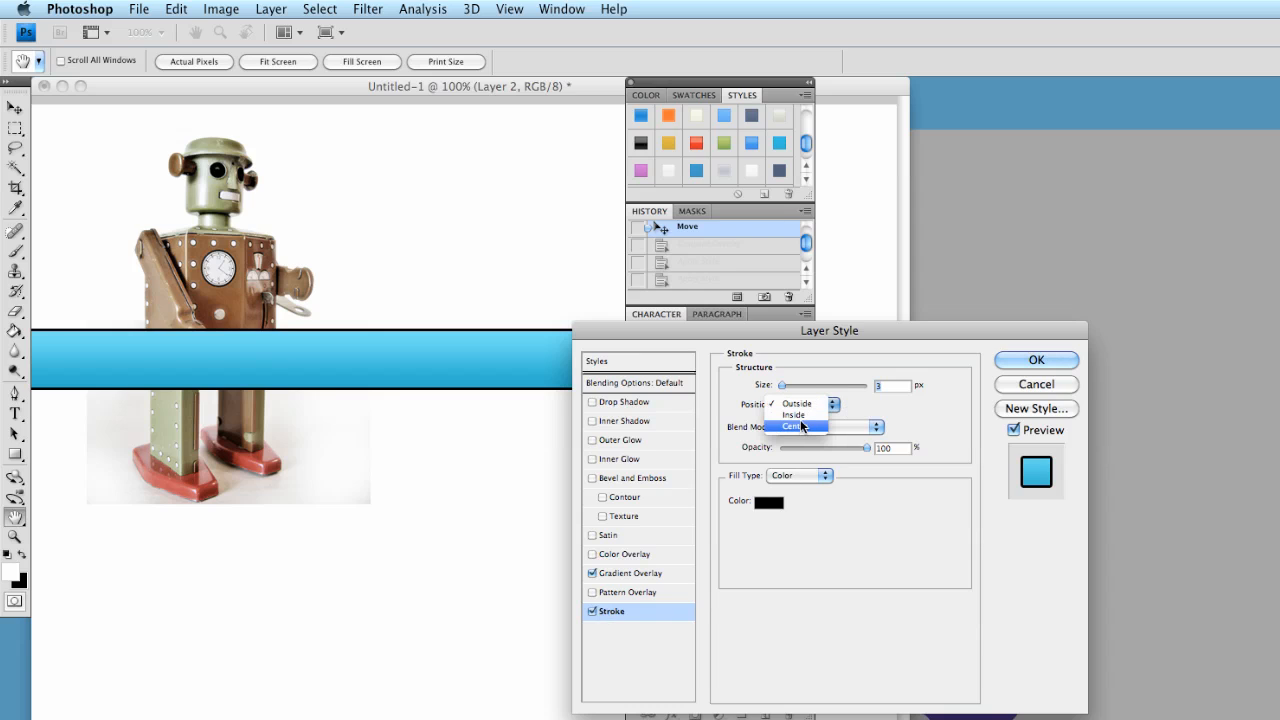
left_click(794, 414)
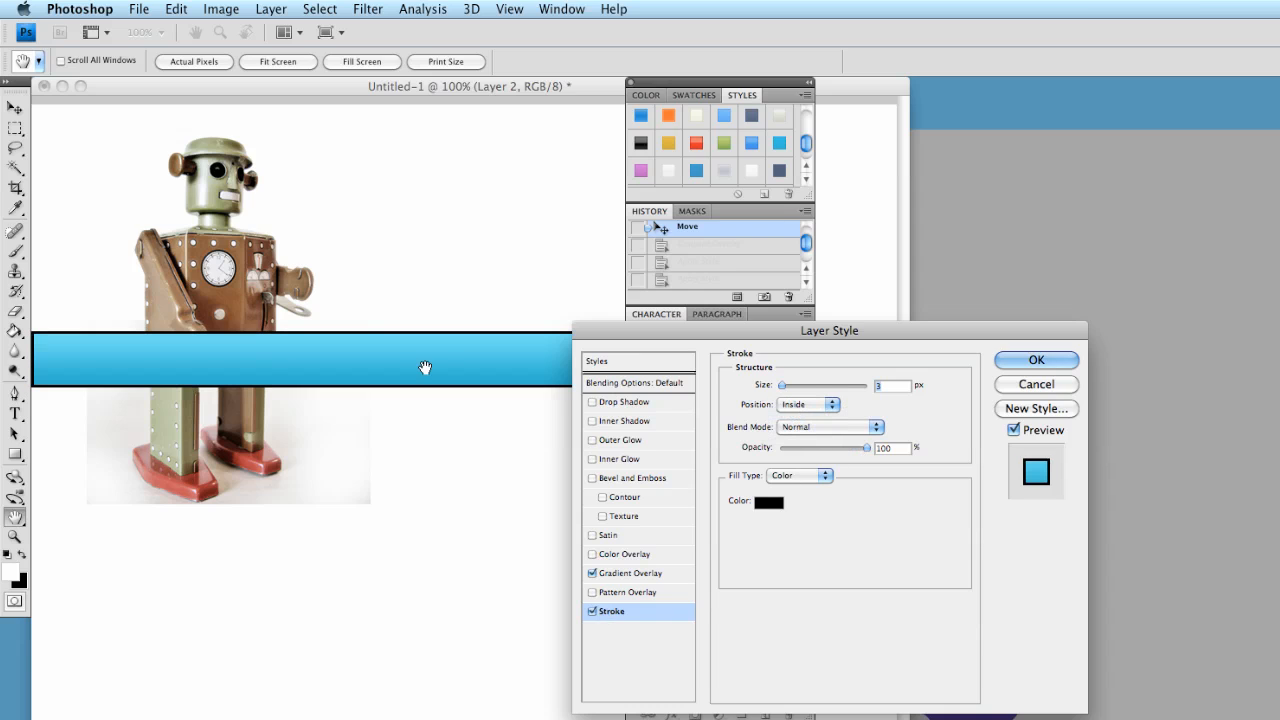
double_click(883, 387)
type("2")
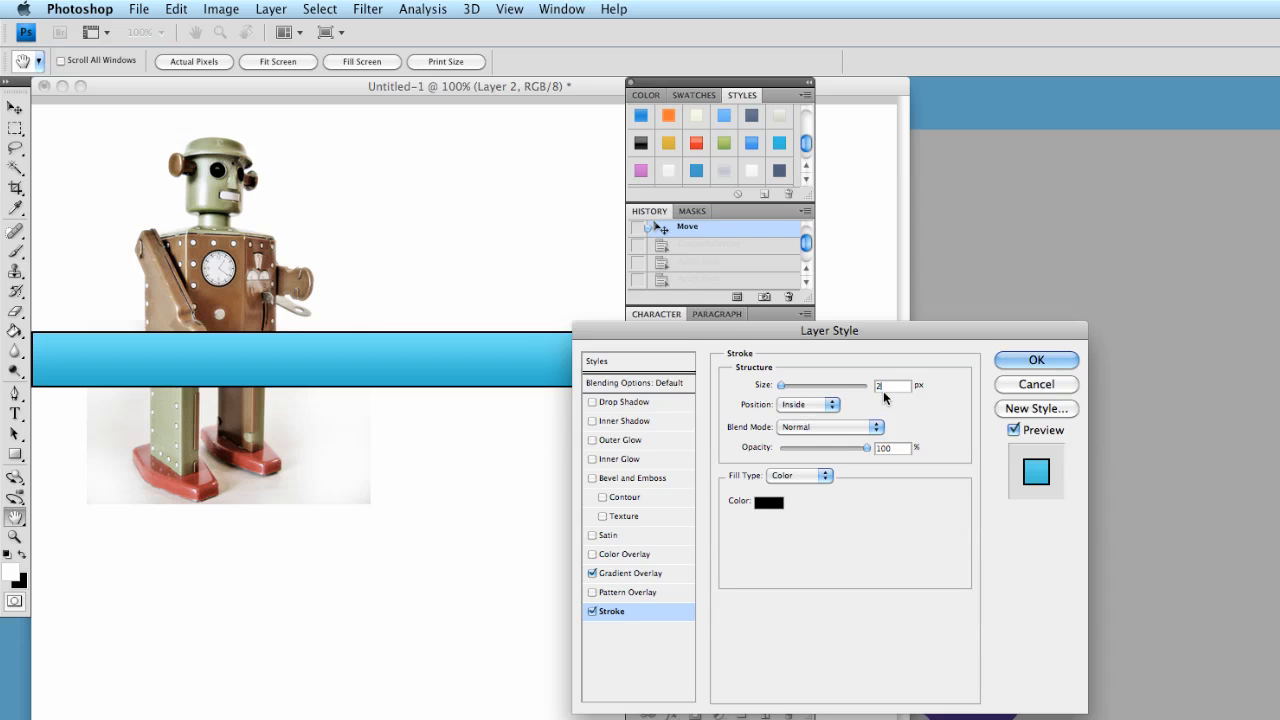
Step: Set the stroke color to brown #785034 by sampling the robot's body
left_click(769, 504)
left_click(173, 268)
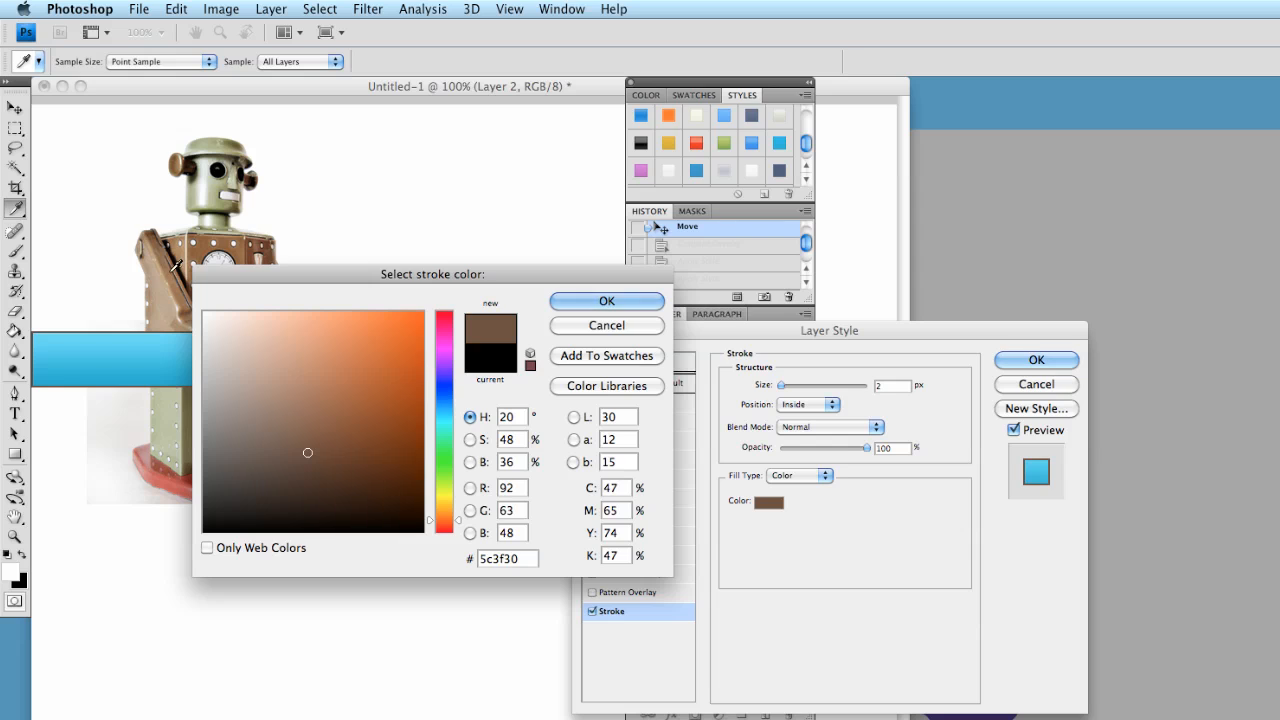
left_click(170, 270)
left_click(178, 263)
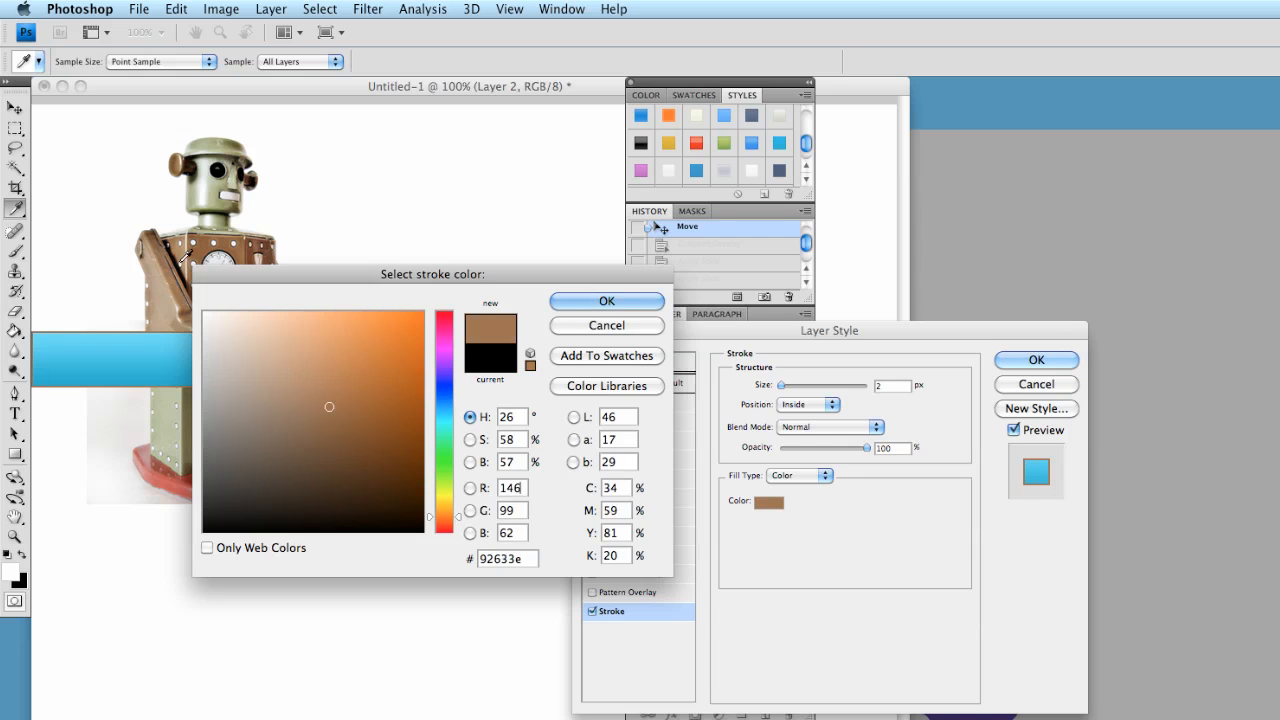
left_click(182, 260)
left_click(154, 242)
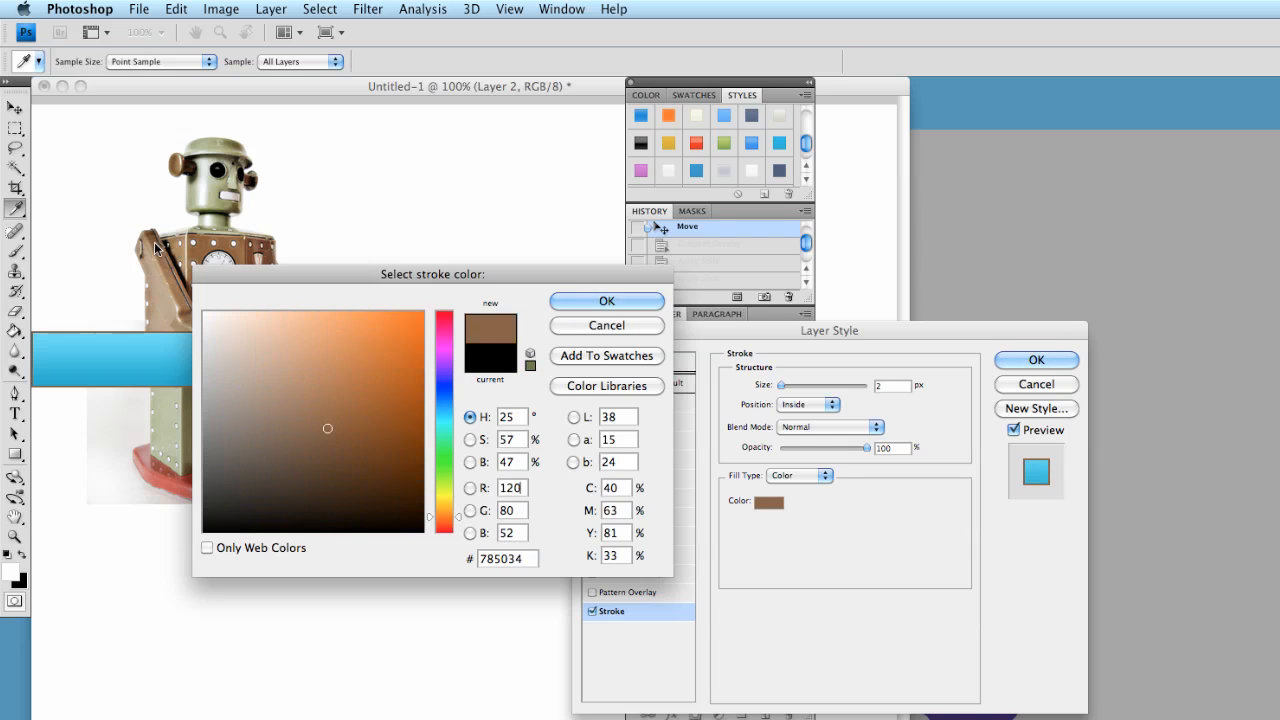
left_click(578, 300)
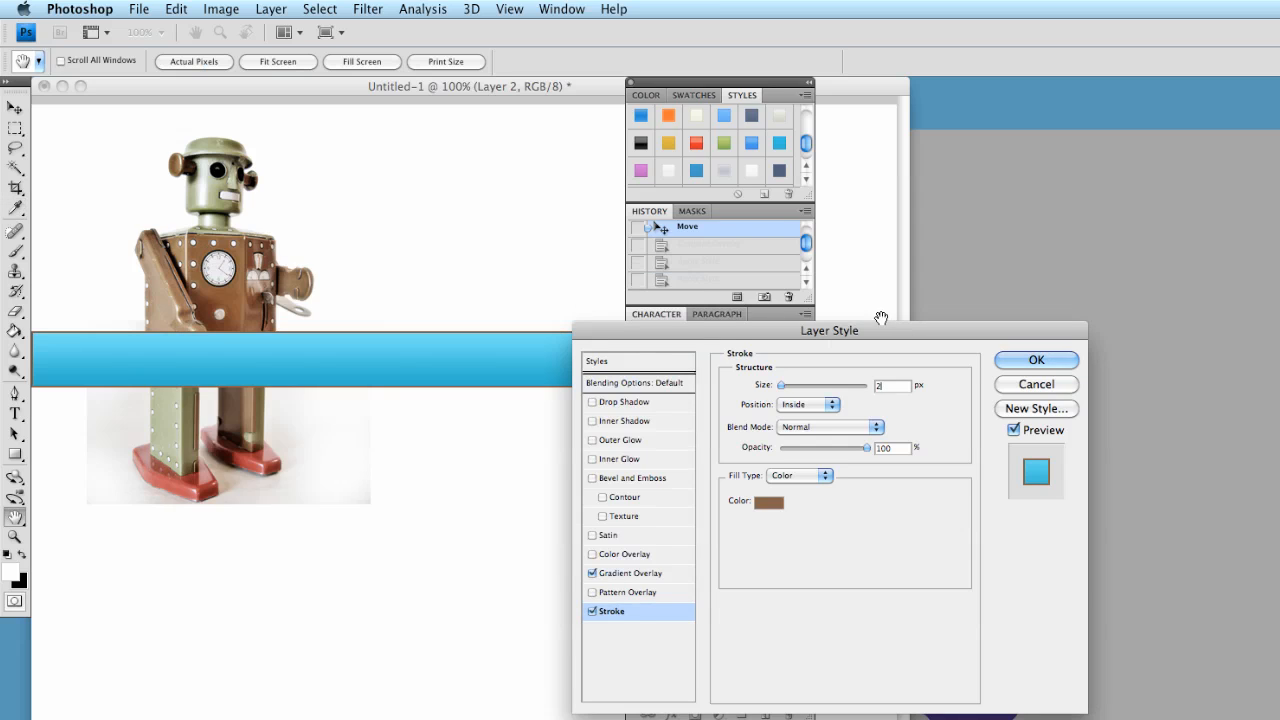
Step: Set the stroke size to 1 px and apply the layer style to the bar
left_click_drag(892, 386, 866, 392)
type("1")
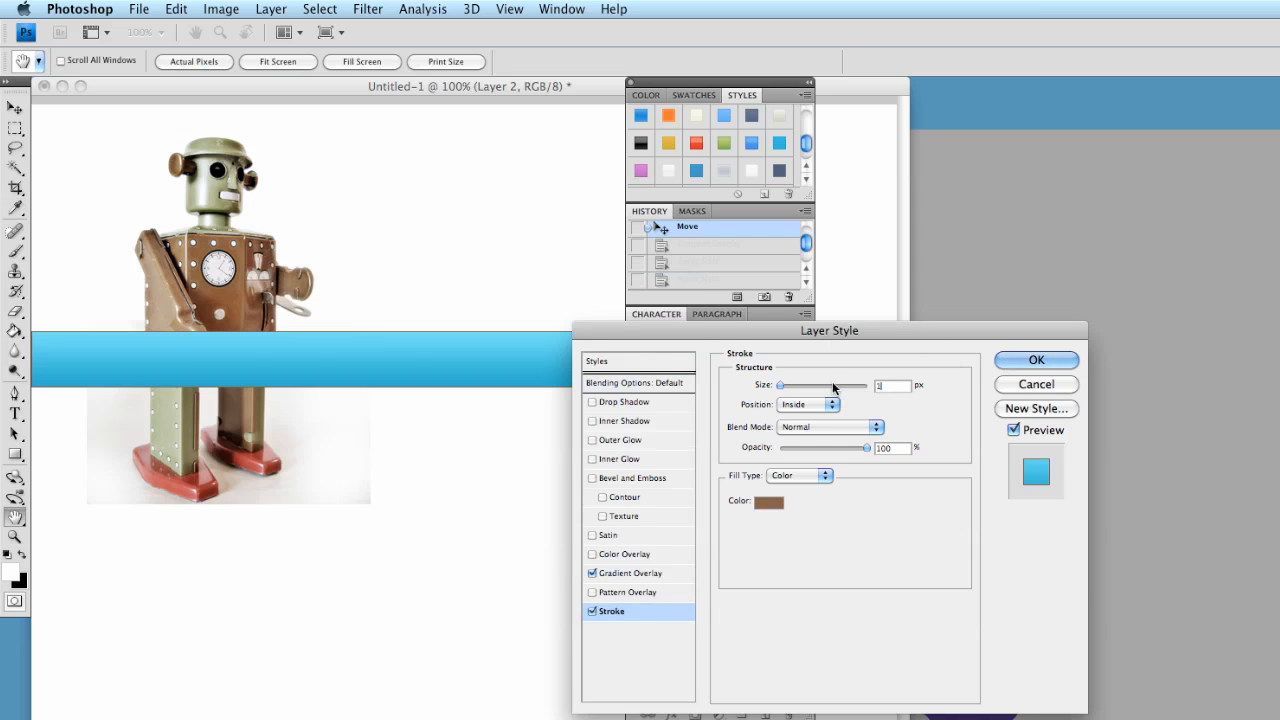
left_click(1009, 369)
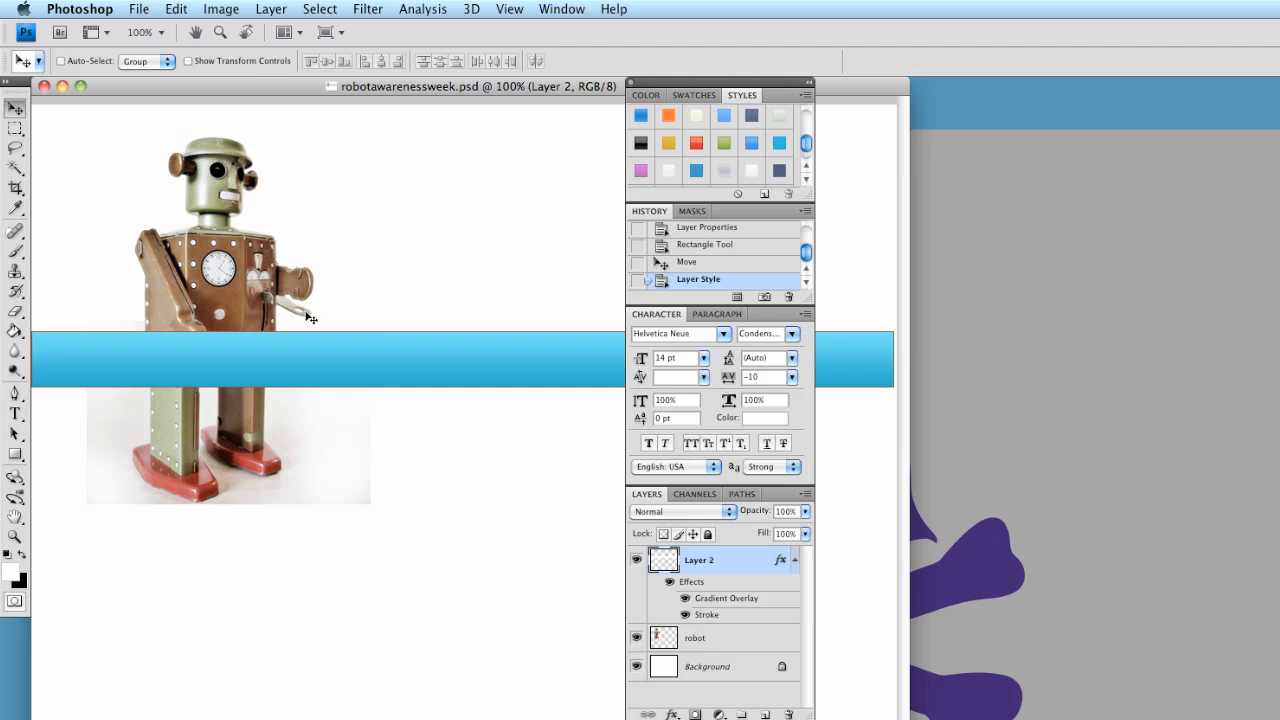
Step: Lower the blue bar layer's opacity to 57% so the robot shows through it
left_click(712, 641)
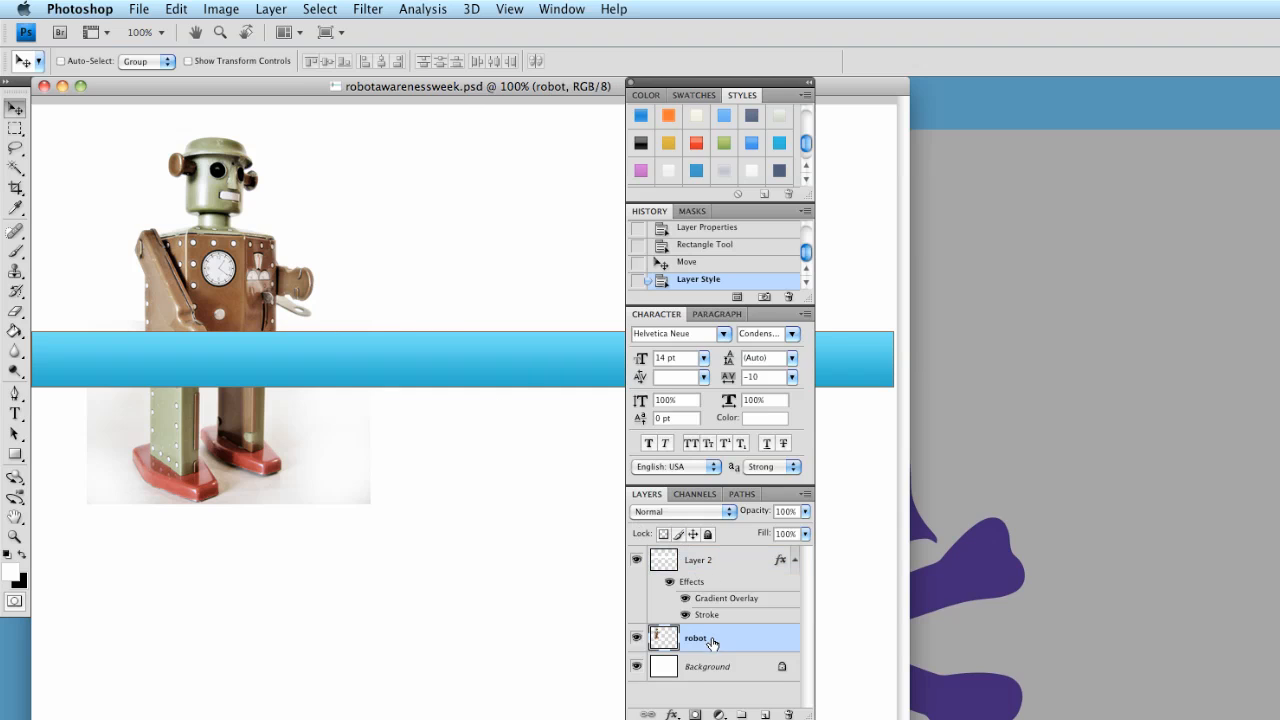
left_click(637, 639)
left_click(637, 639)
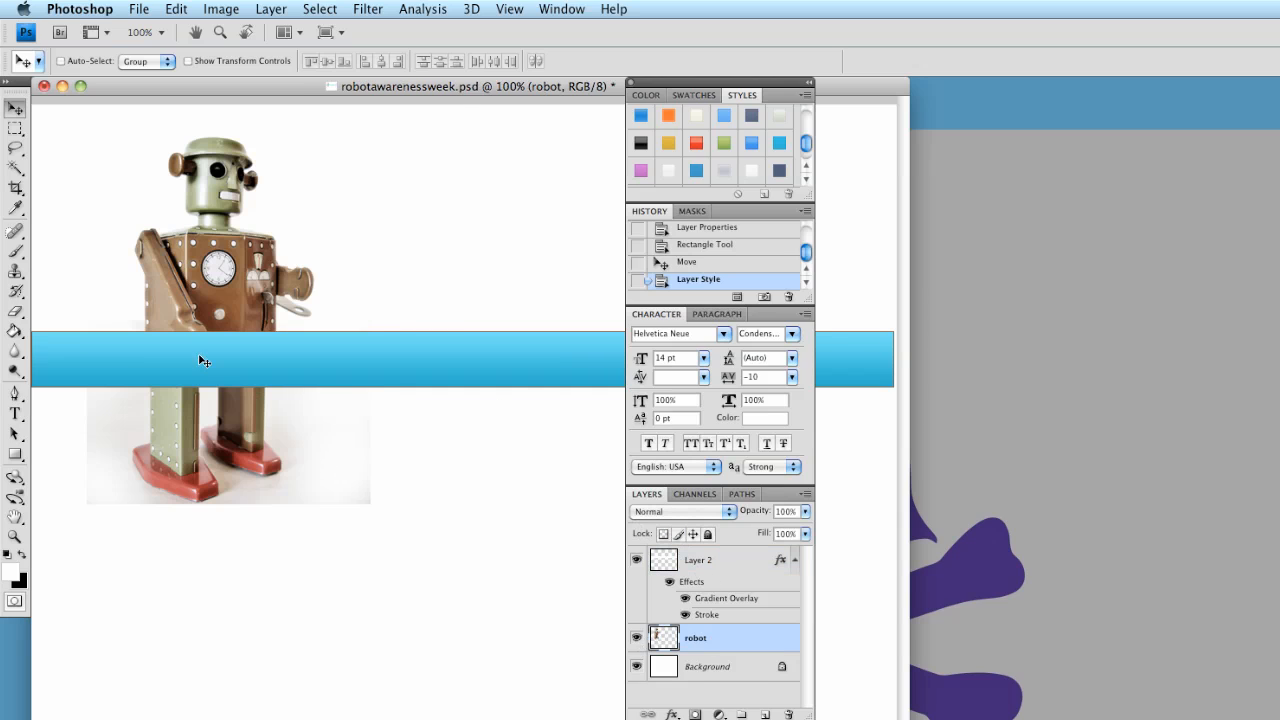
left_click(14, 536)
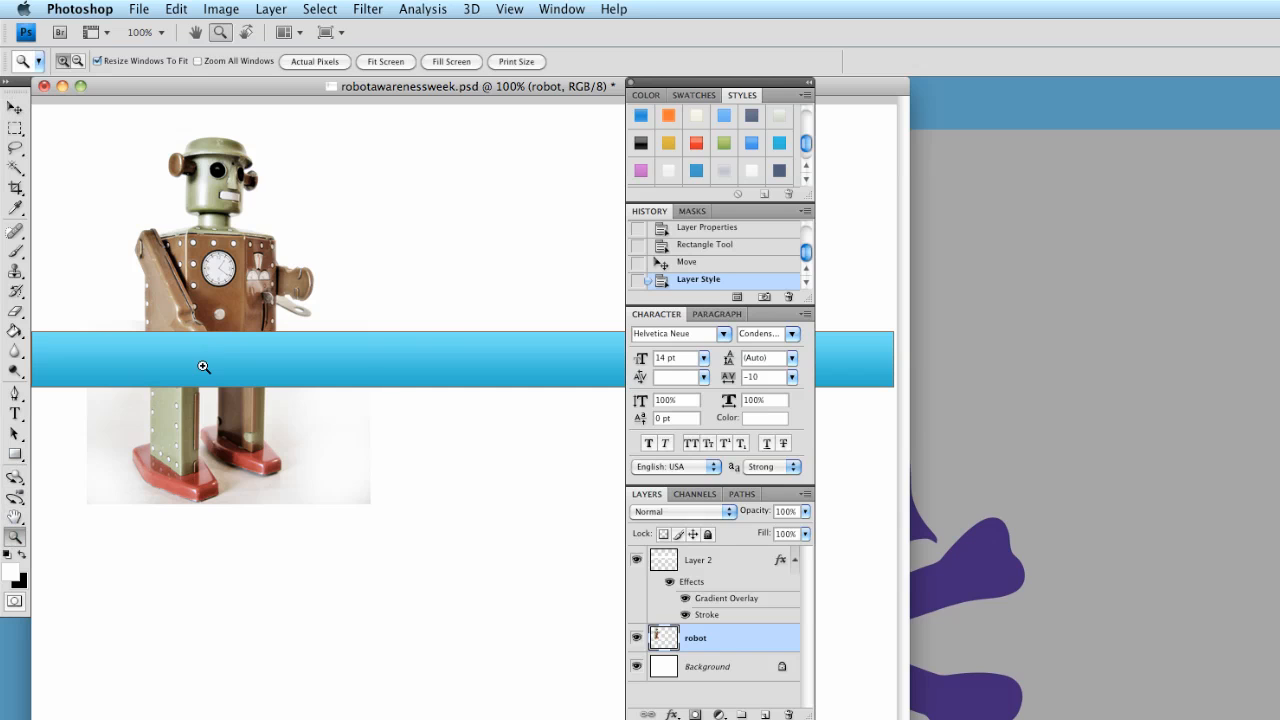
left_click(200, 362)
left_click(402, 499)
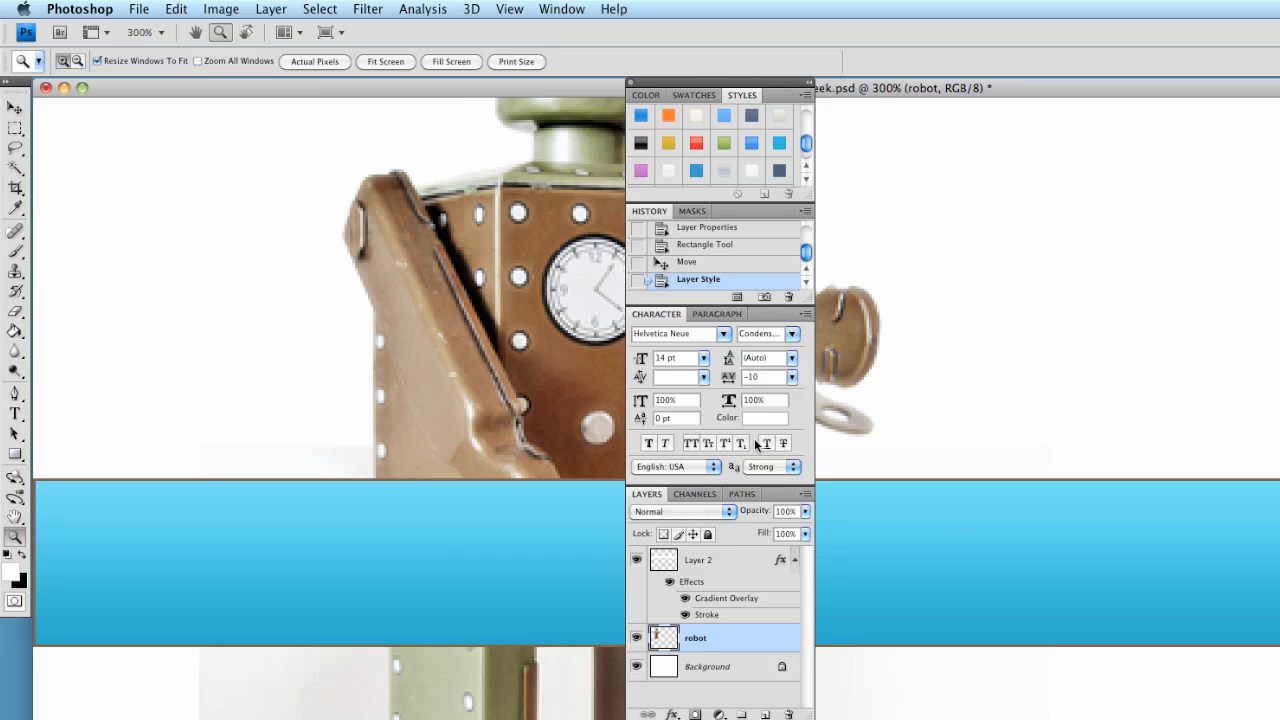
scroll(590, 440, "right", 3)
left_click(706, 561)
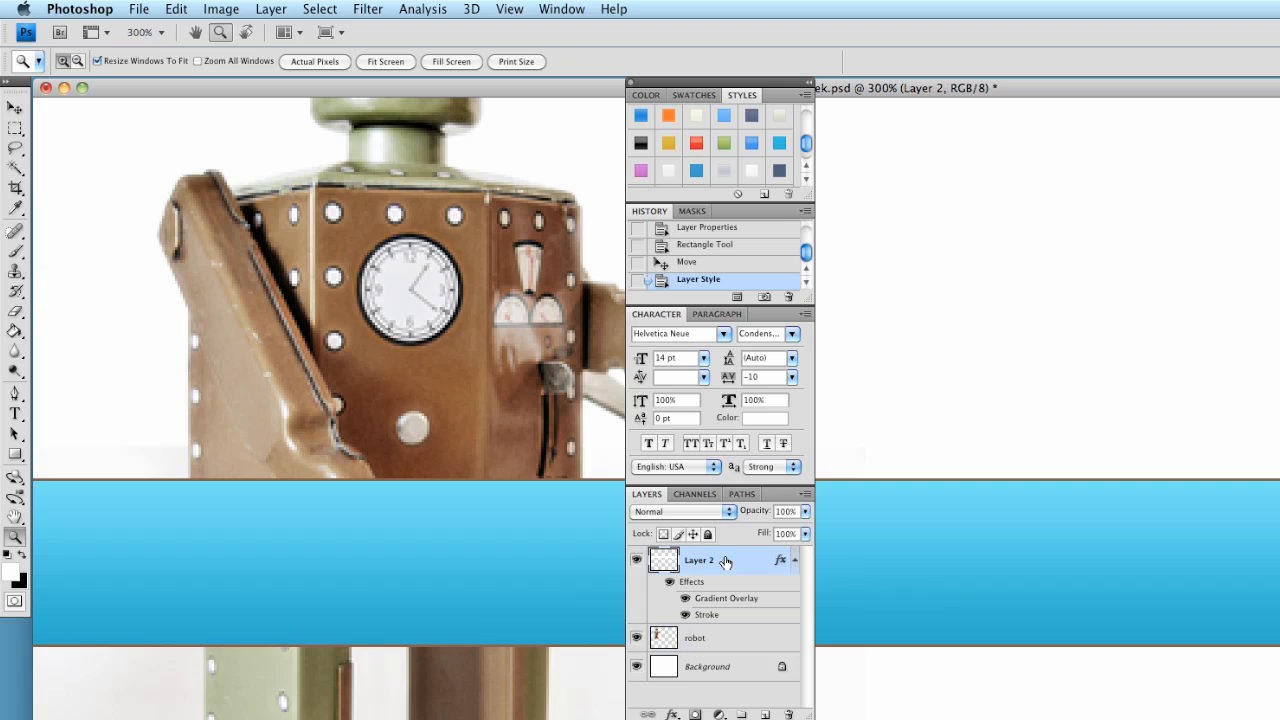
left_click(805, 511)
left_click_drag(805, 528, 768, 535)
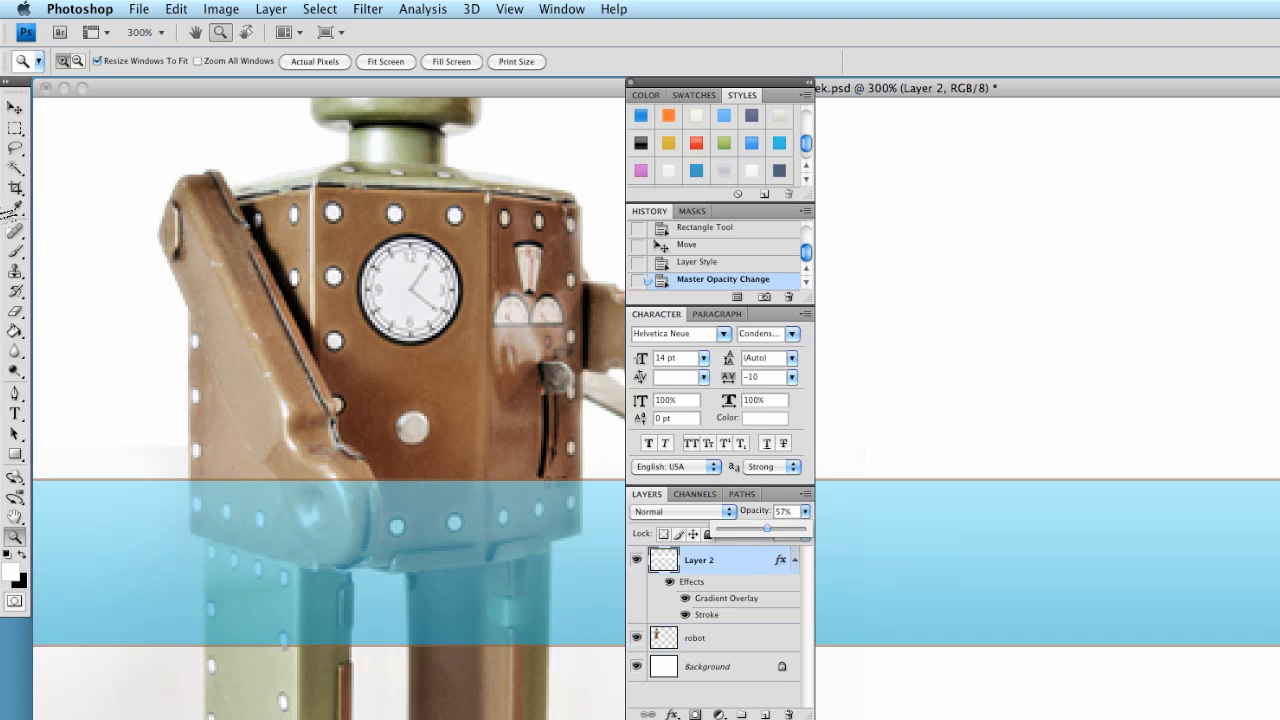
Step: Make a rectangular selection over the robot's lower body and legs, starting at the blue bar's upper edge
left_click(12, 150)
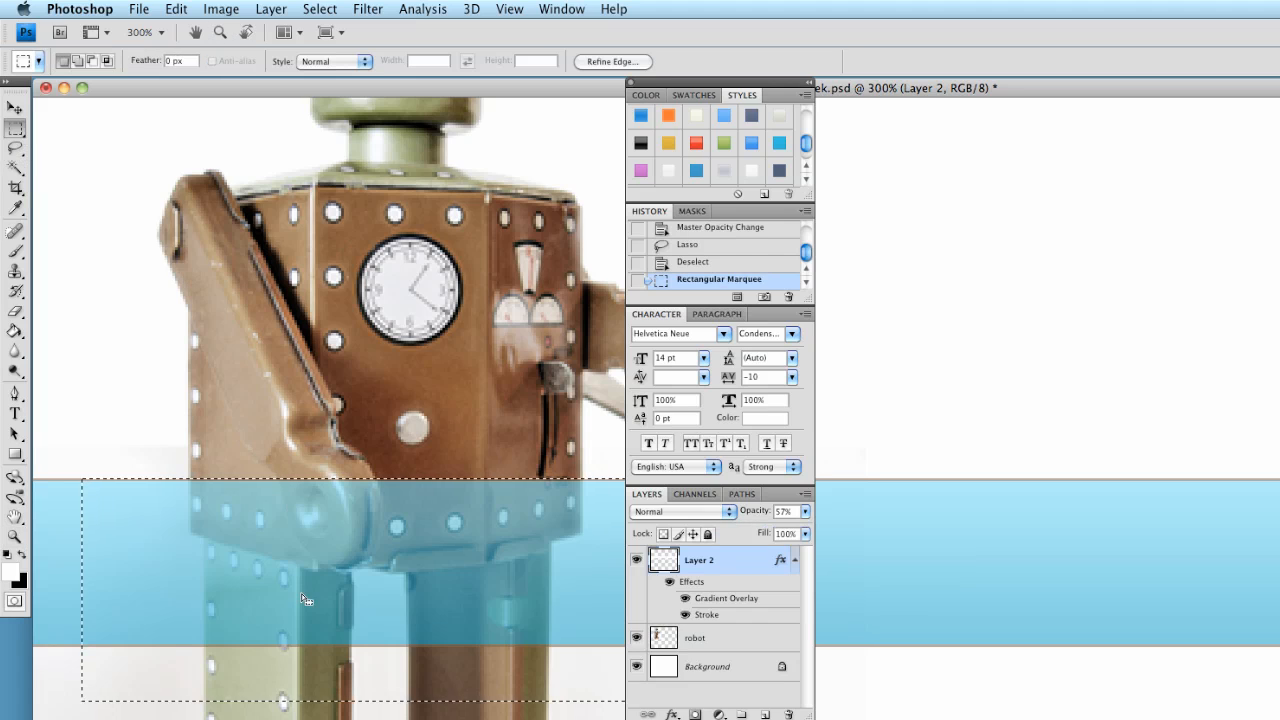
key("ctrl+d")
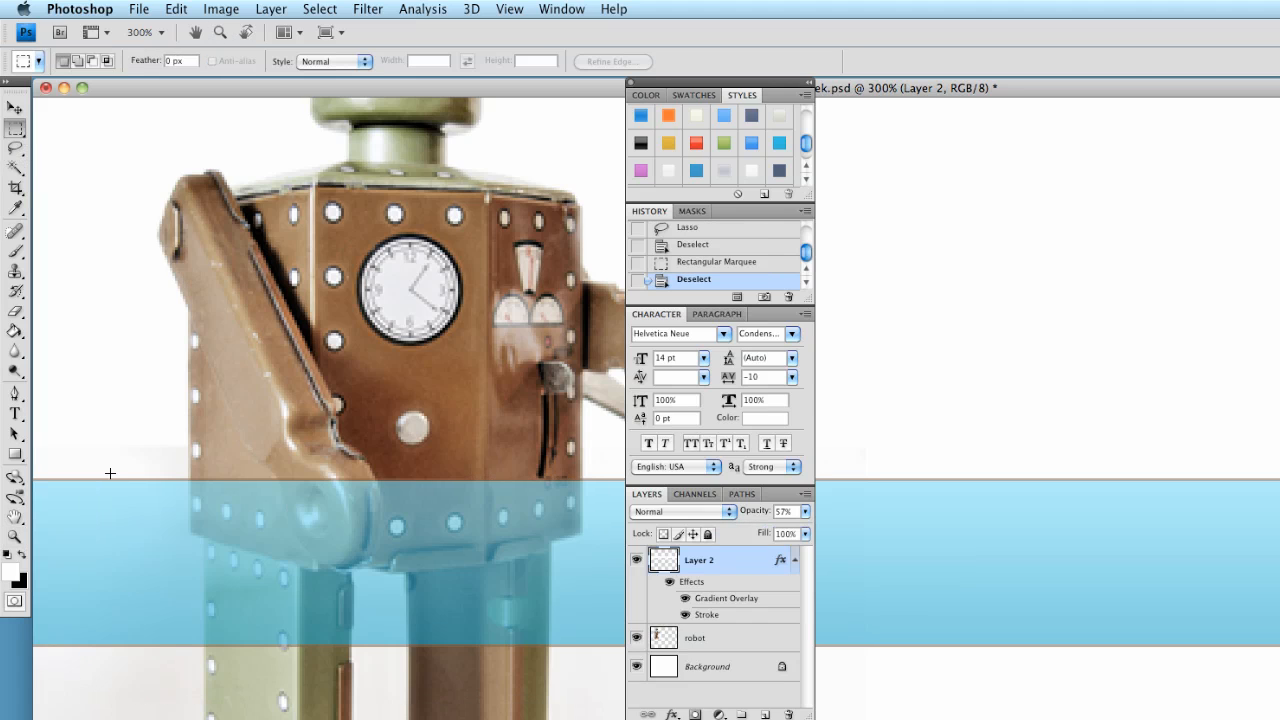
left_click_drag(455, 719, 660, 719)
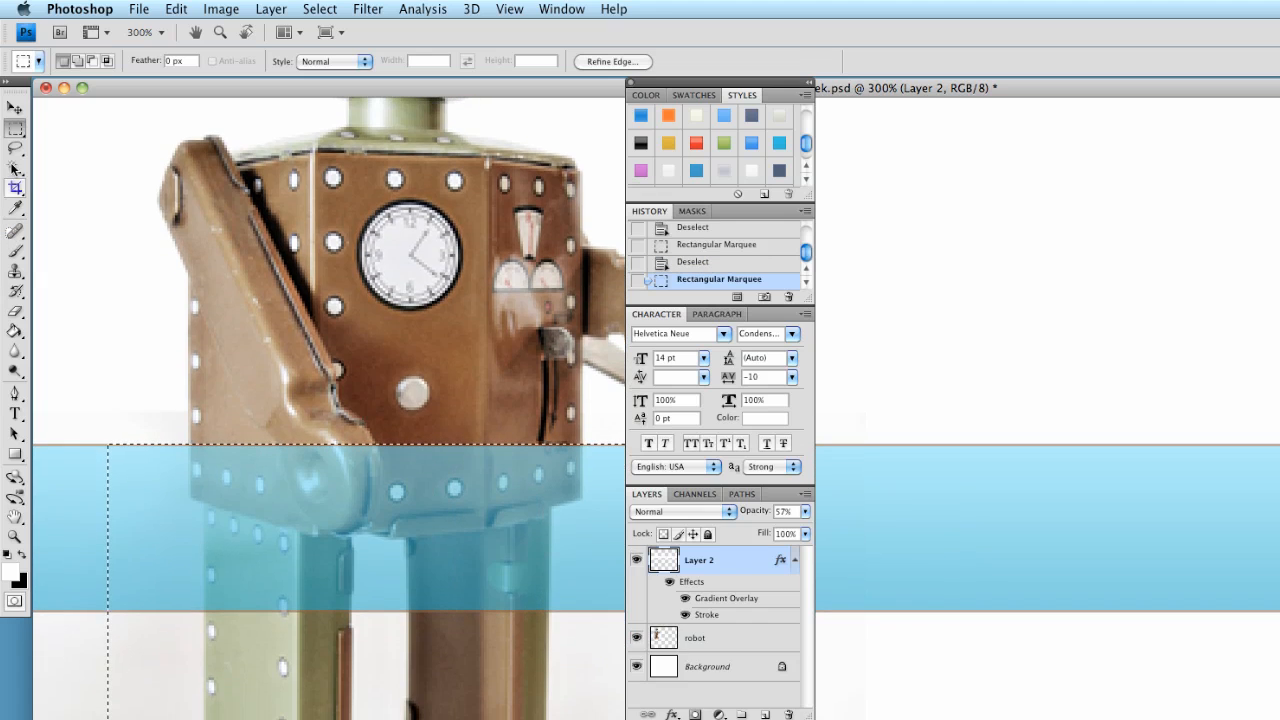
Step: Subtract the rounded end of the robot's arm from the selection with the Lasso tool
left_click(14, 148)
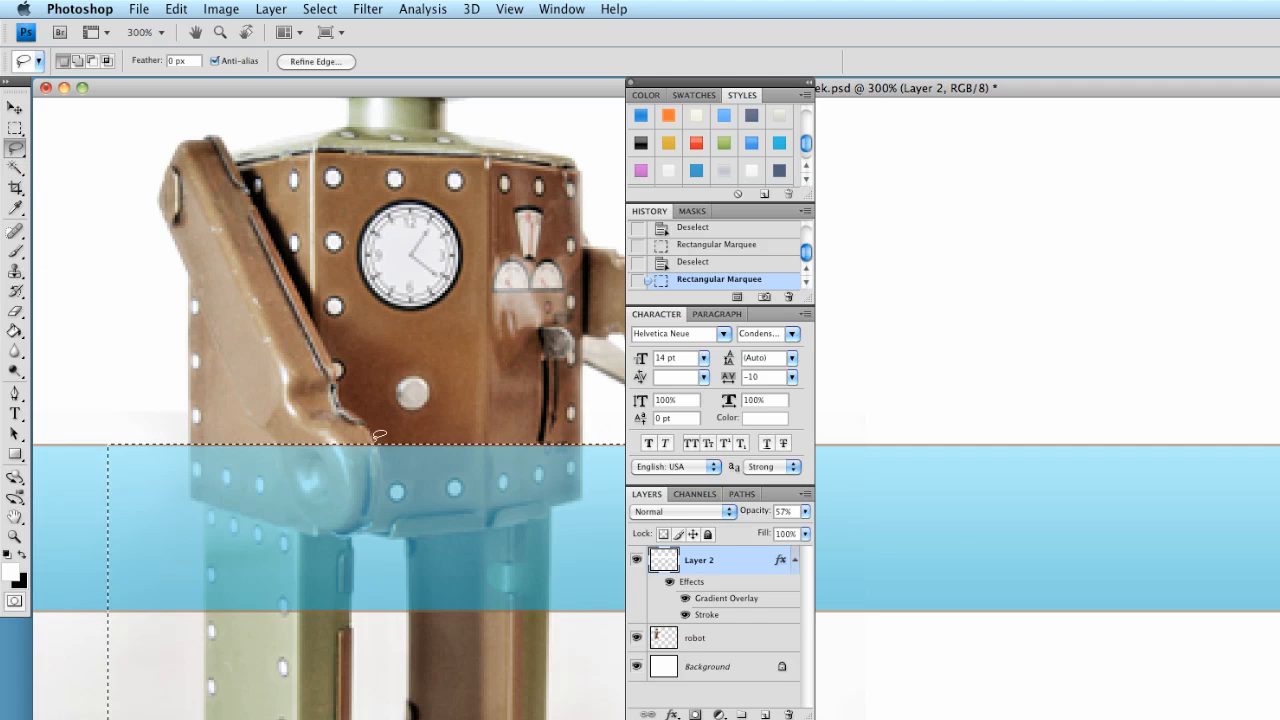
key("alt")
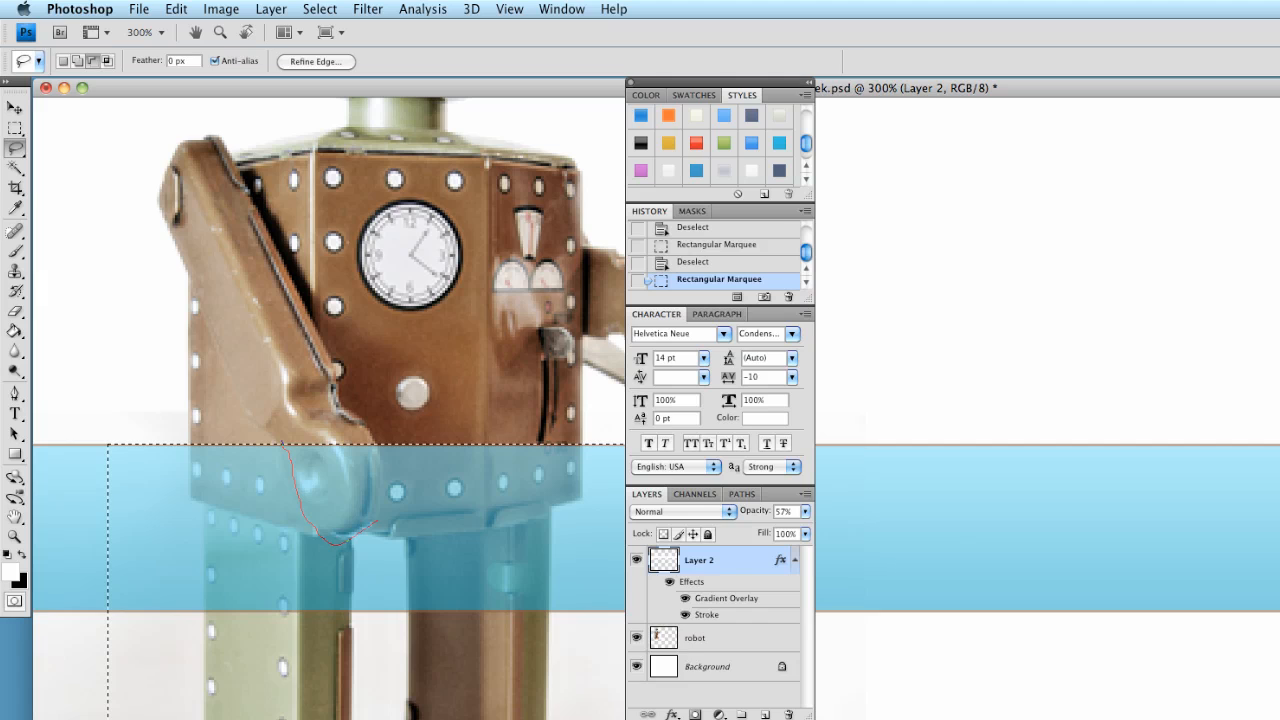
left_click_drag(386, 442, 365, 412)
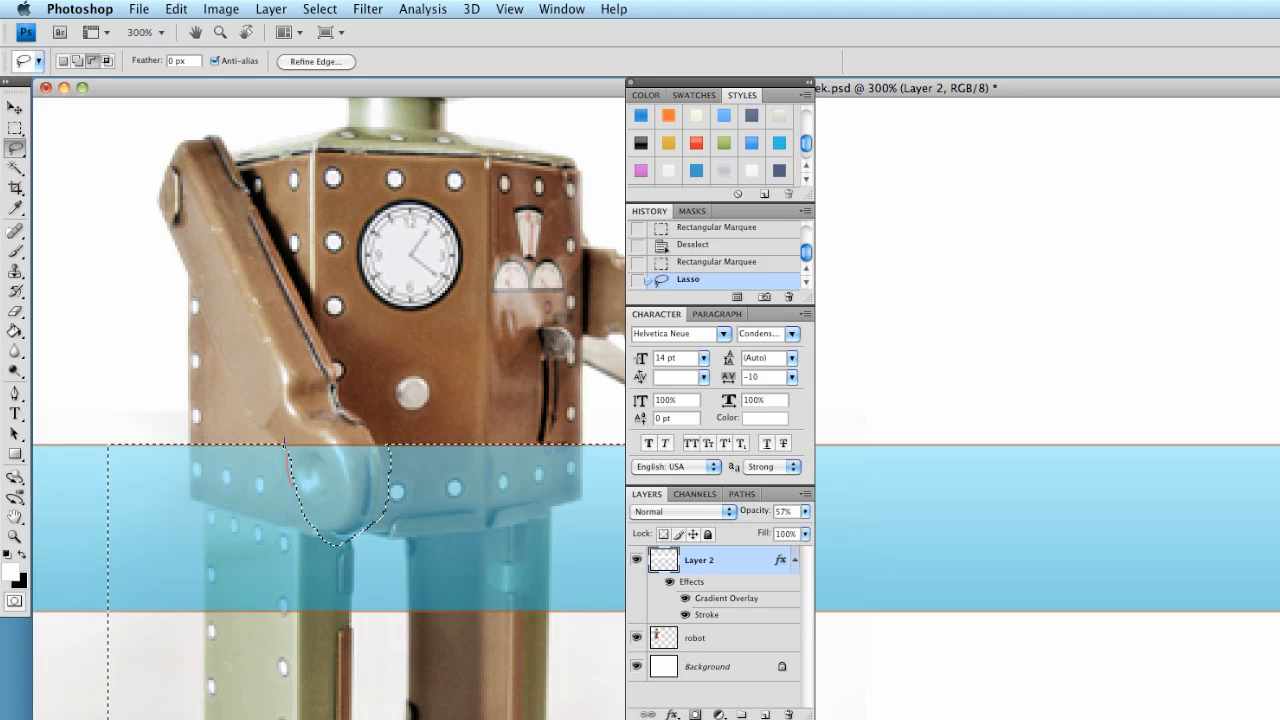
left_click_drag(291, 485, 305, 427)
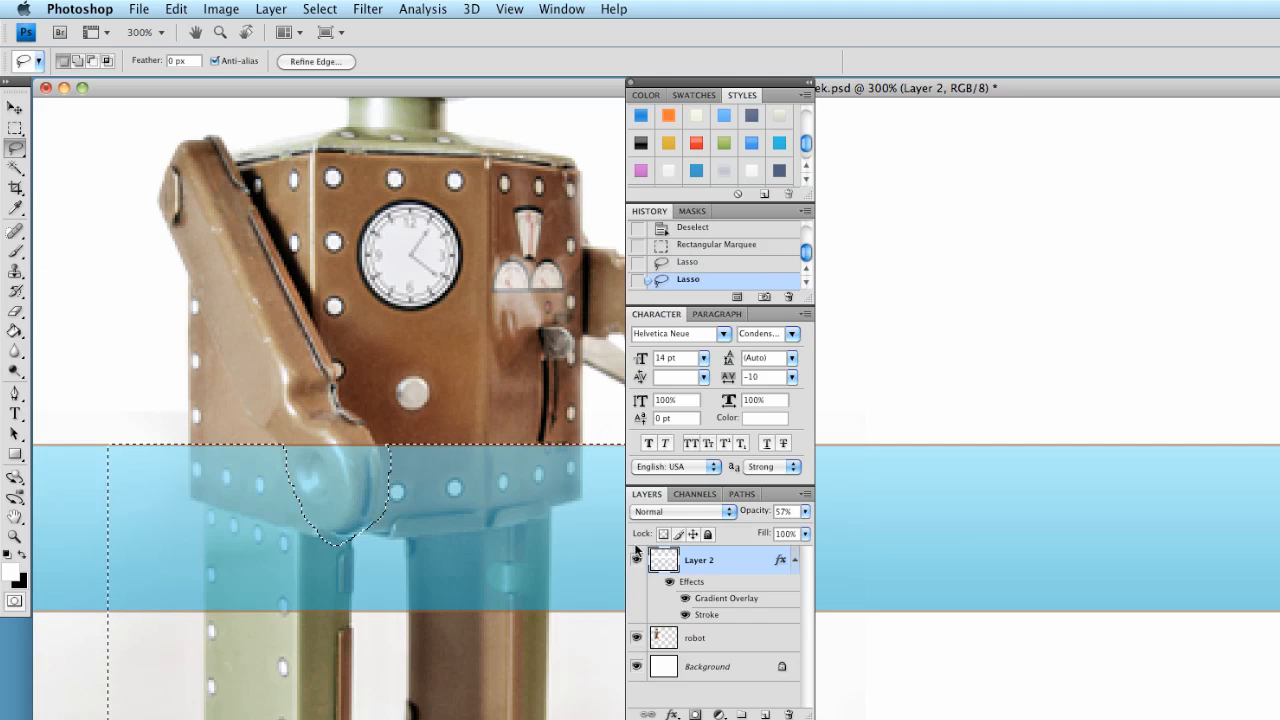
Step: Restore the blue bar layer's opacity to 100% and move the robot layer above it
left_click(804, 512)
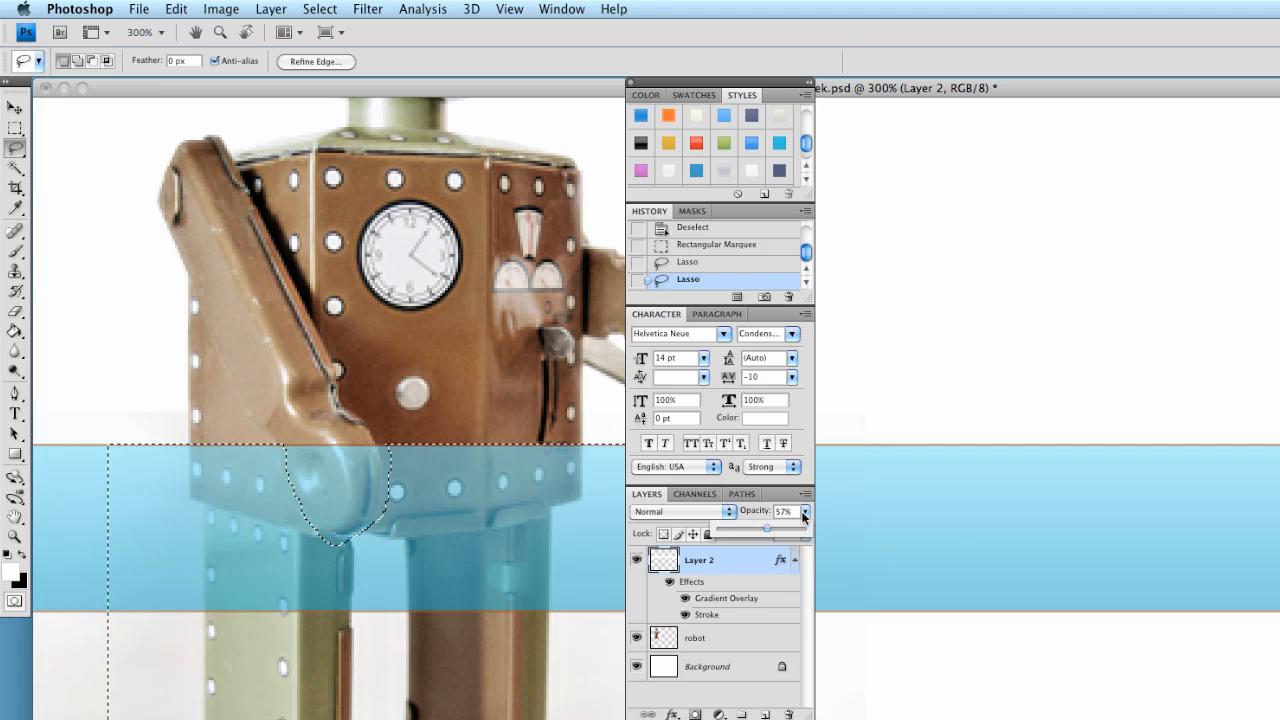
left_click_drag(798, 532, 804, 532)
left_click_drag(703, 645, 706, 547)
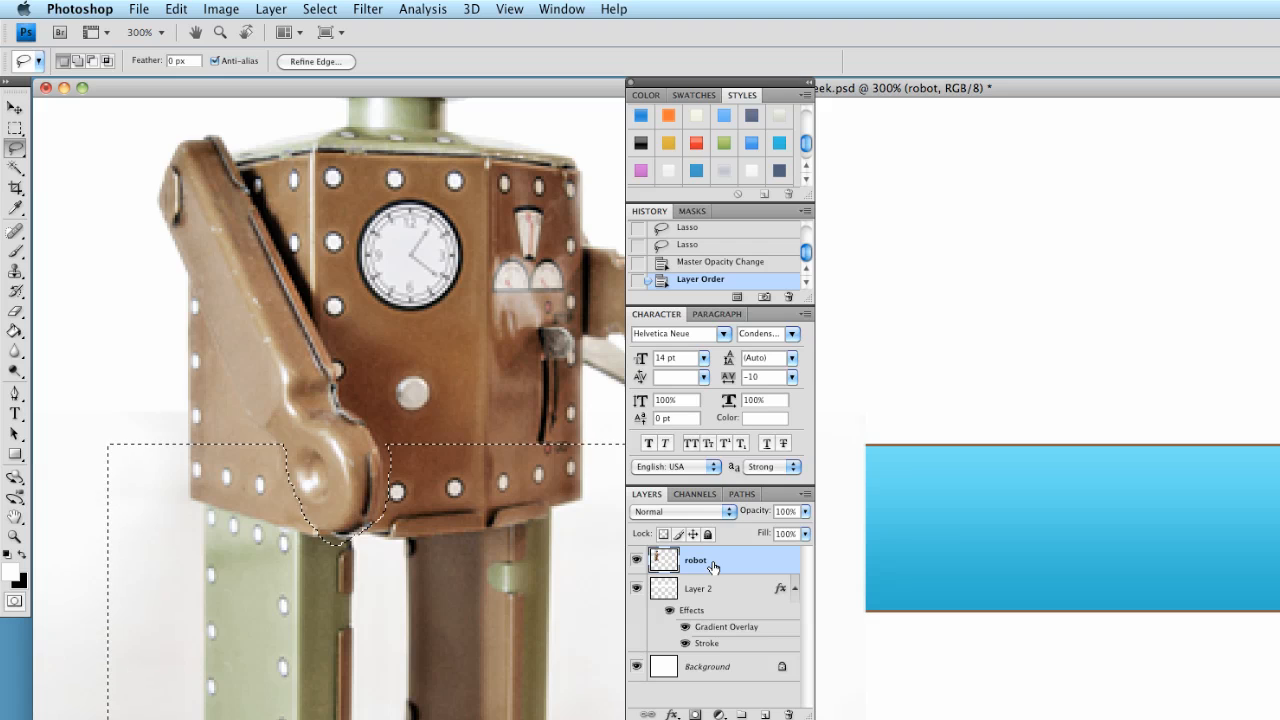
Step: Delete the selected lower part of the robot from its layer and deselect
key("Delete")
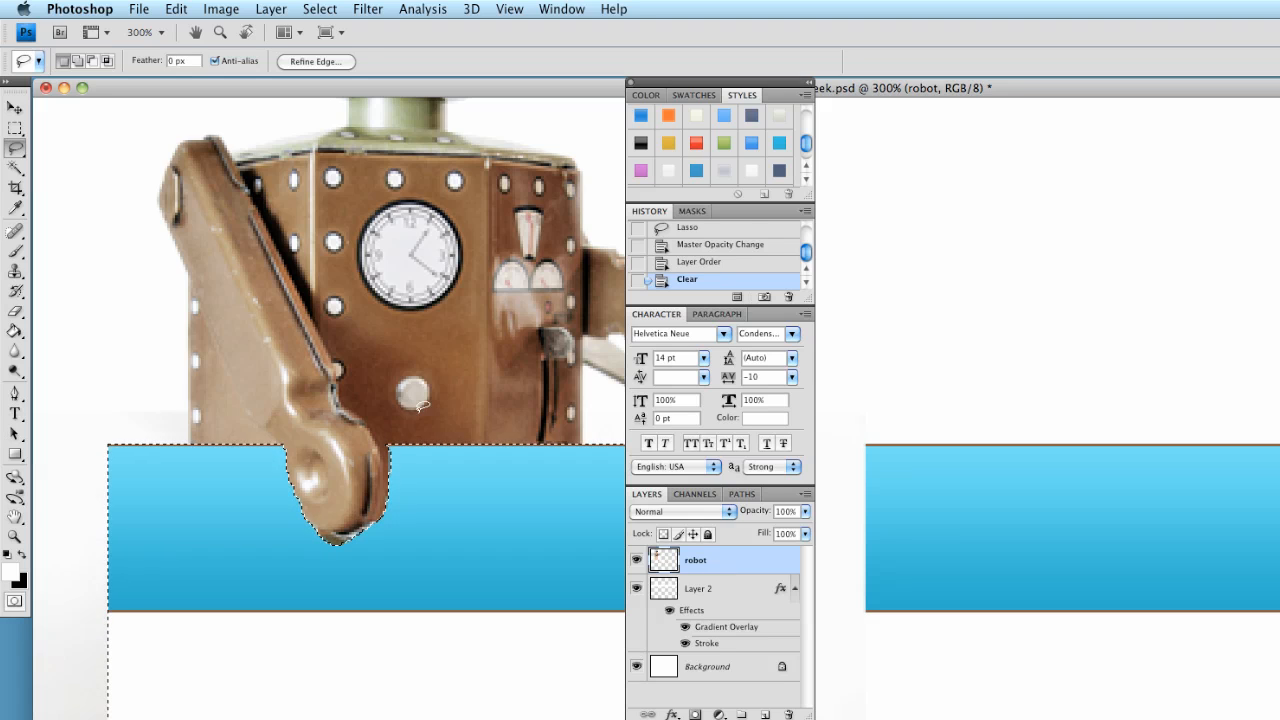
key("super+d")
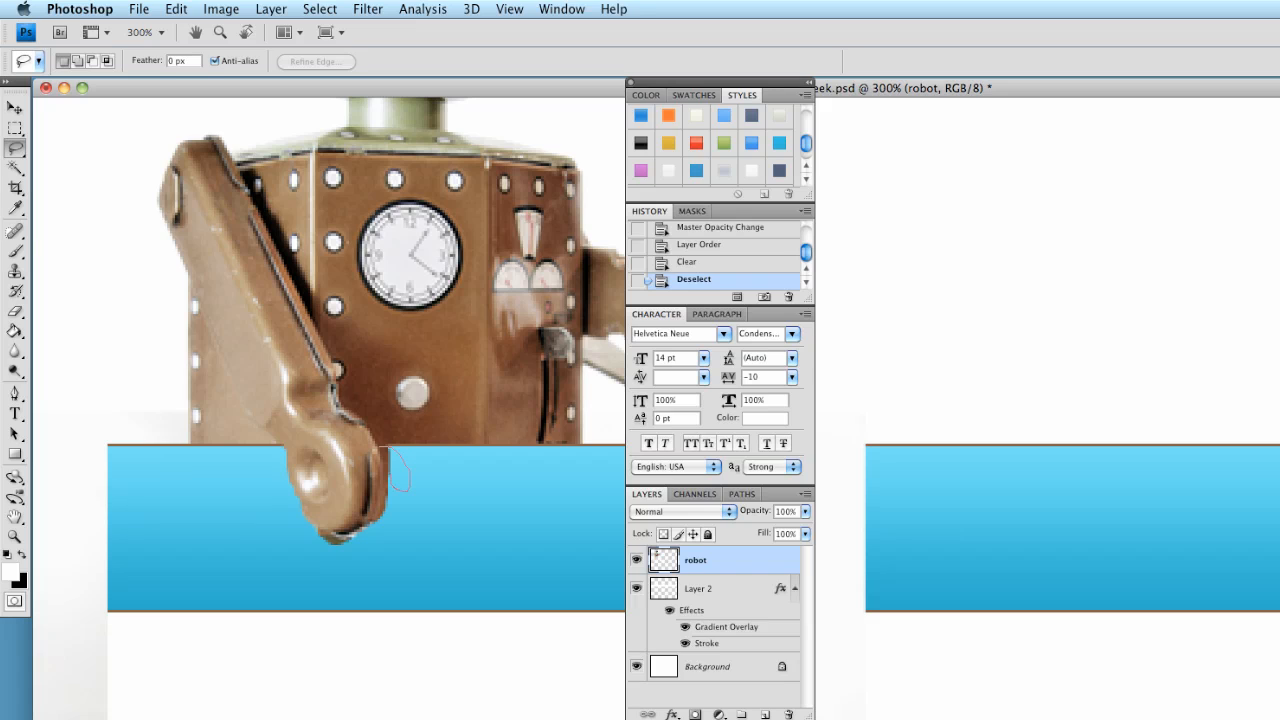
Step: Trim the leftover fringe around the end of the robot's arm by clearing small Lasso selections along its edge
left_click_drag(405, 491, 390, 449)
key("Delete")
key("super+d")
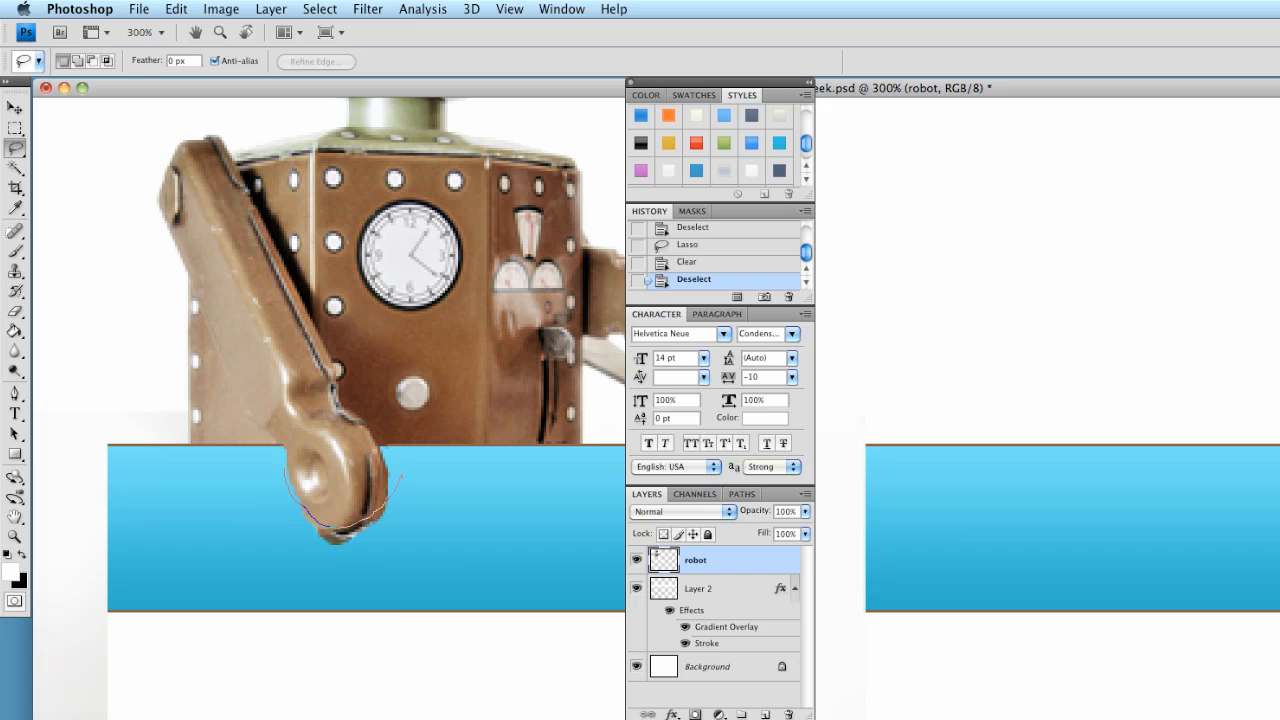
left_click_drag(402, 476, 286, 472)
key("Delete")
key("super+d")
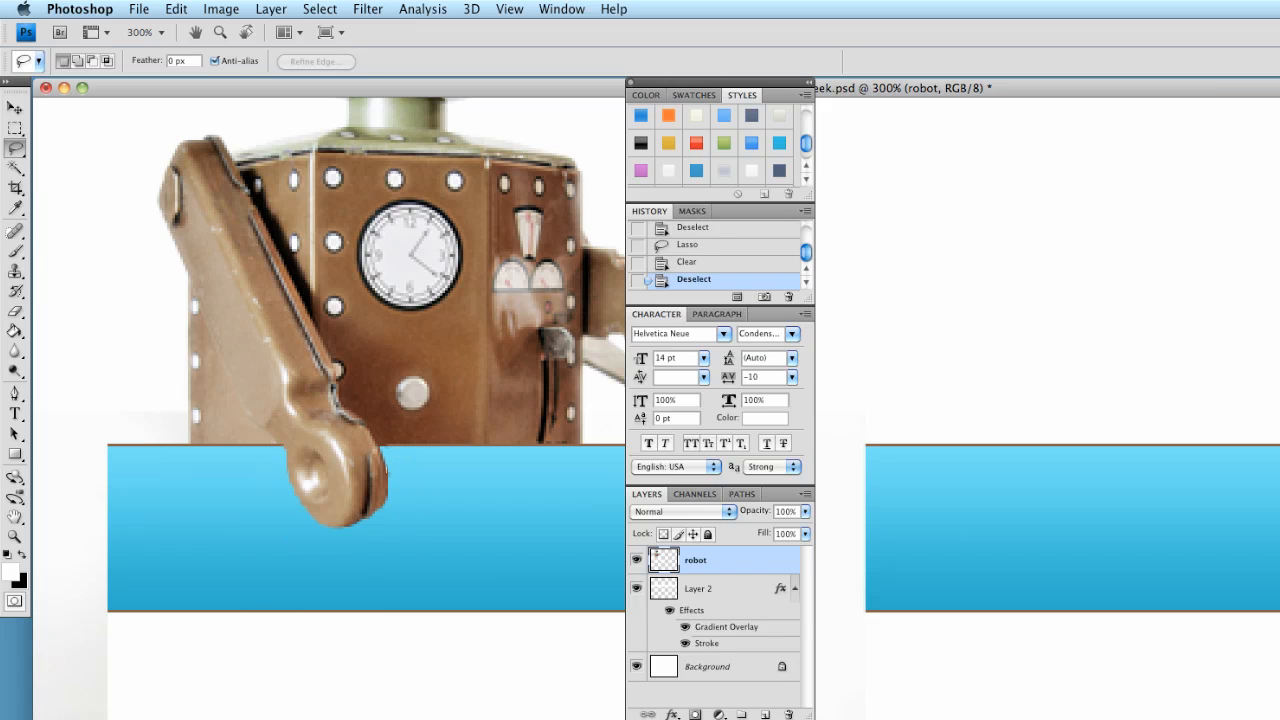
left_click_drag(383, 503, 457, 456)
key("Delete")
key("super+d")
Step: Delete the leftover white background strip crossing the bar to the left of the robot
key("z")
key("super+1")
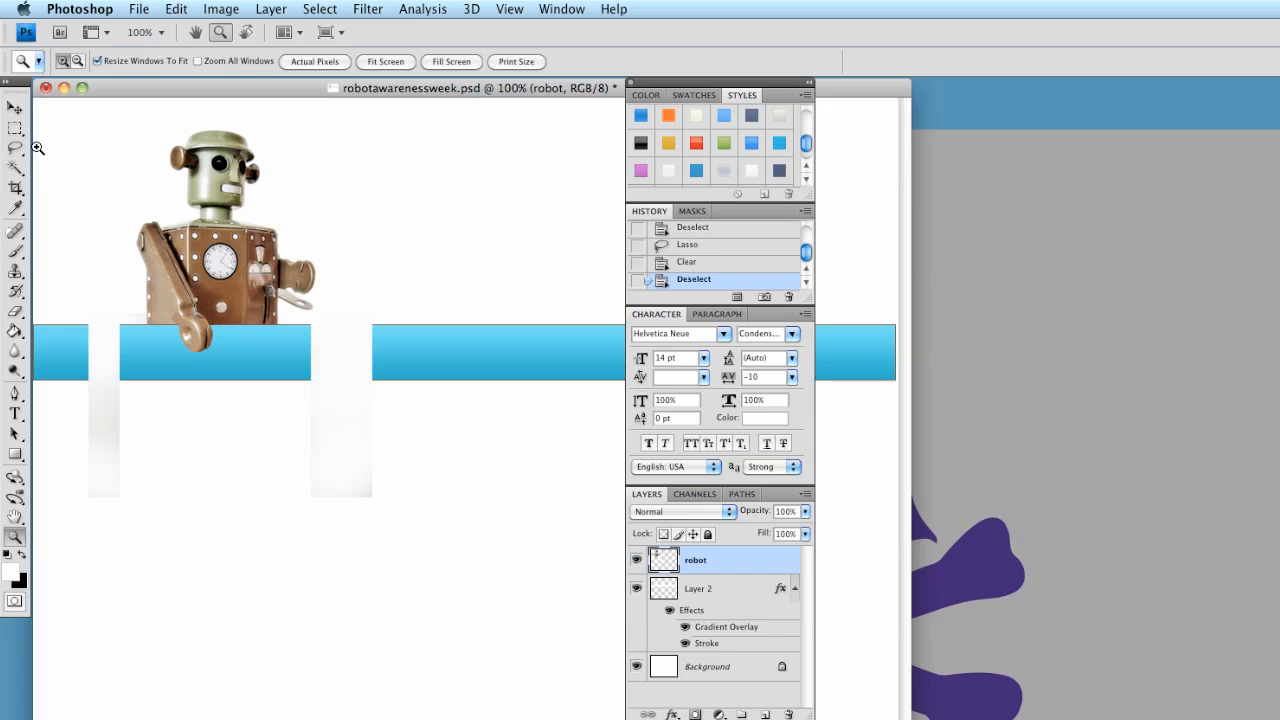
left_click(20, 127)
left_click(16, 188)
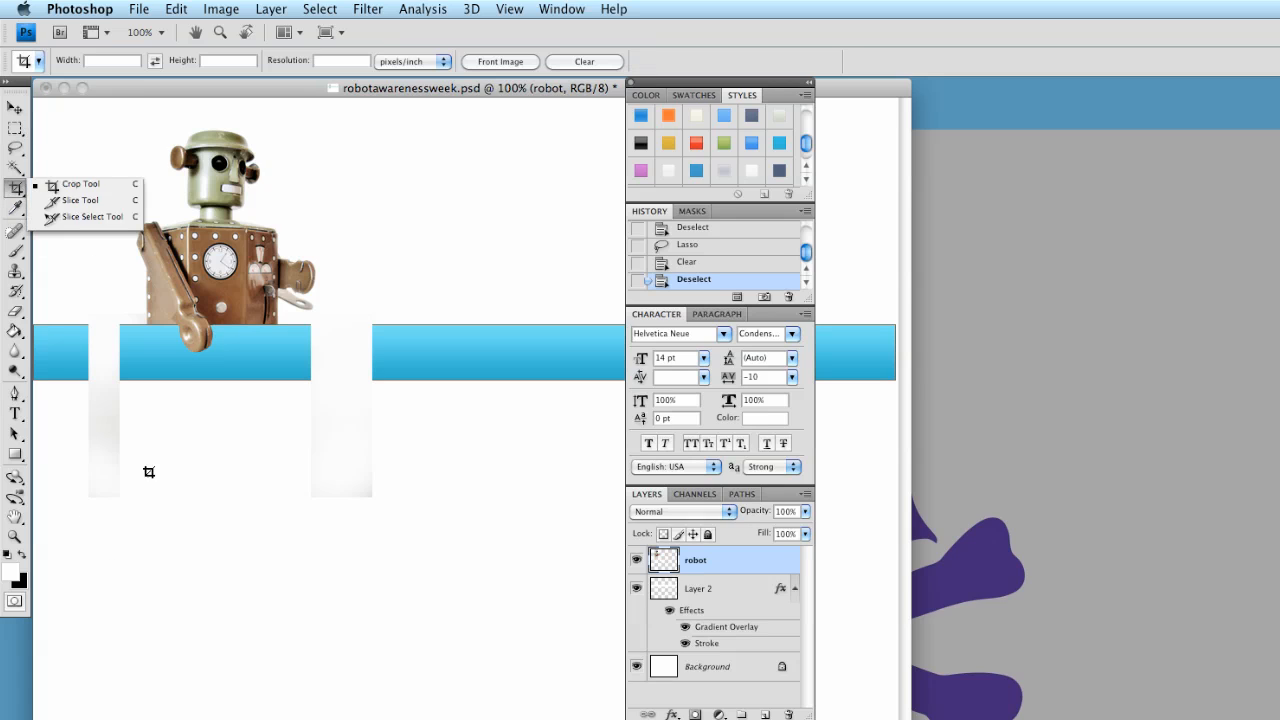
left_click(17, 129)
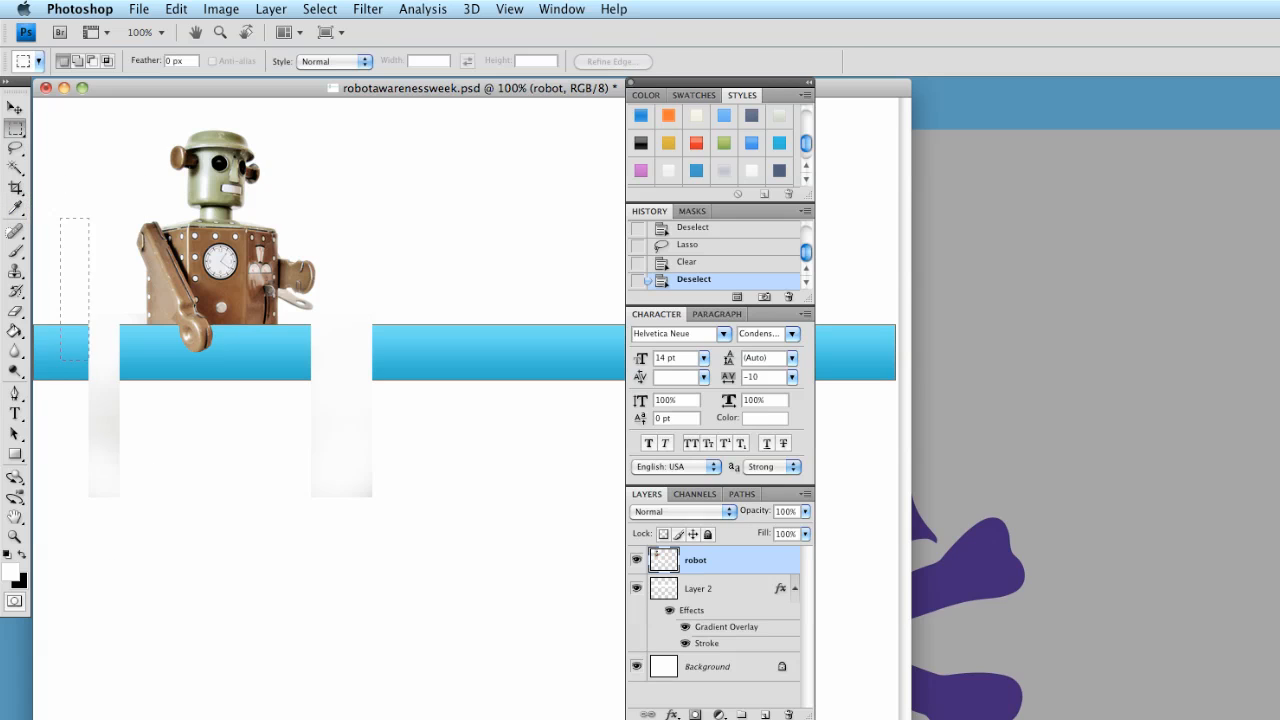
left_click_drag(116, 545, 128, 550)
key("Delete")
key("super+d")
Step: Delete the leftover white background strip crossing the bar to the right of the robot and save the document
left_click_drag(385, 292, 464, 535)
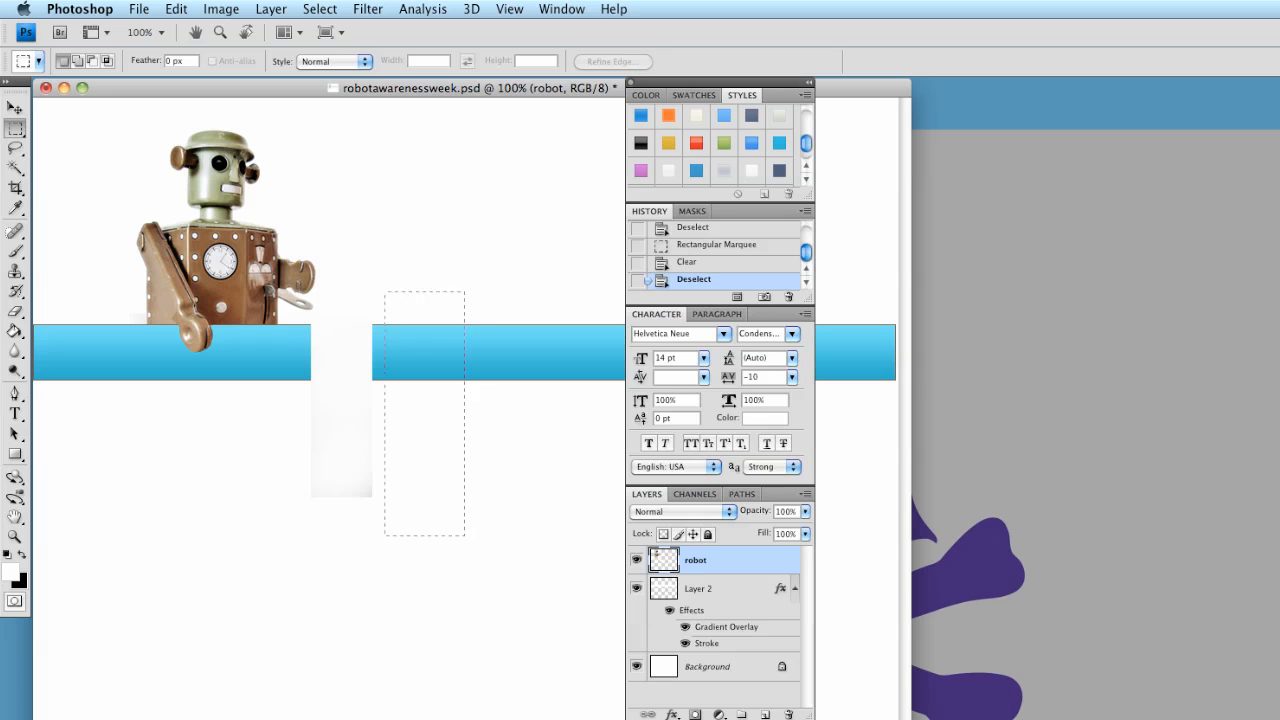
left_click_drag(295, 308, 291, 312)
key("Delete")
key("super+d")
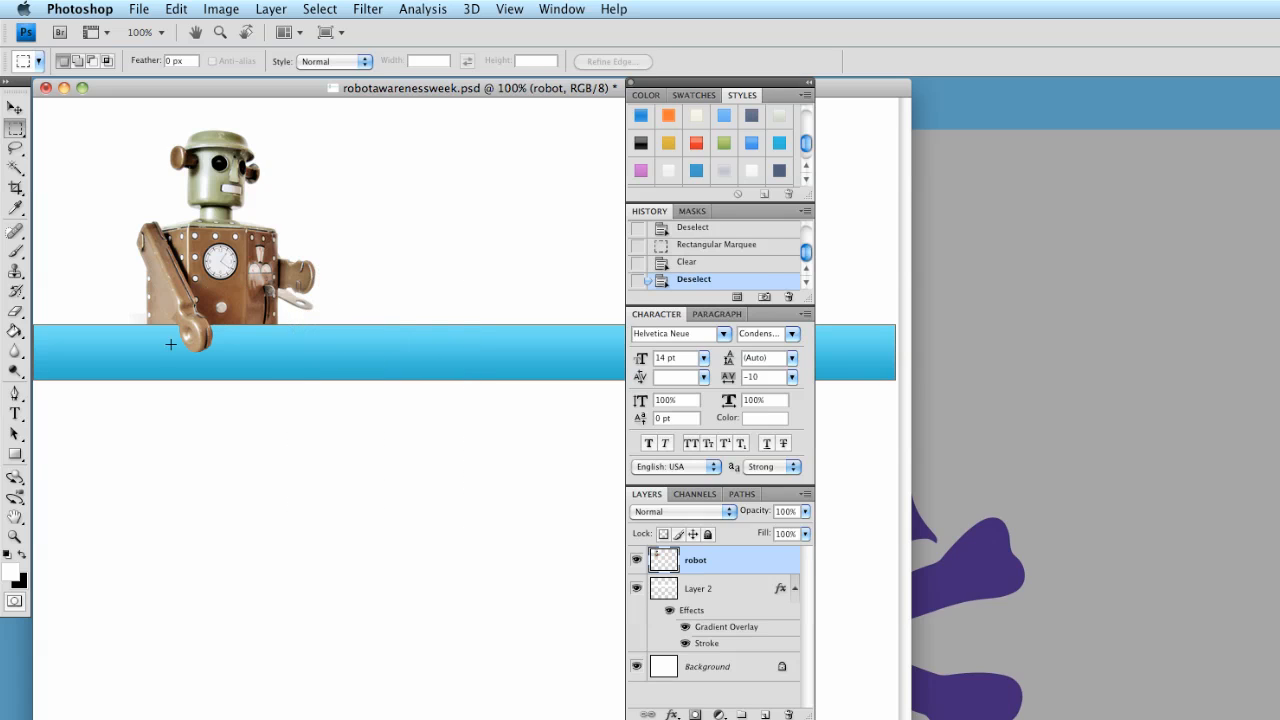
key("super+s")
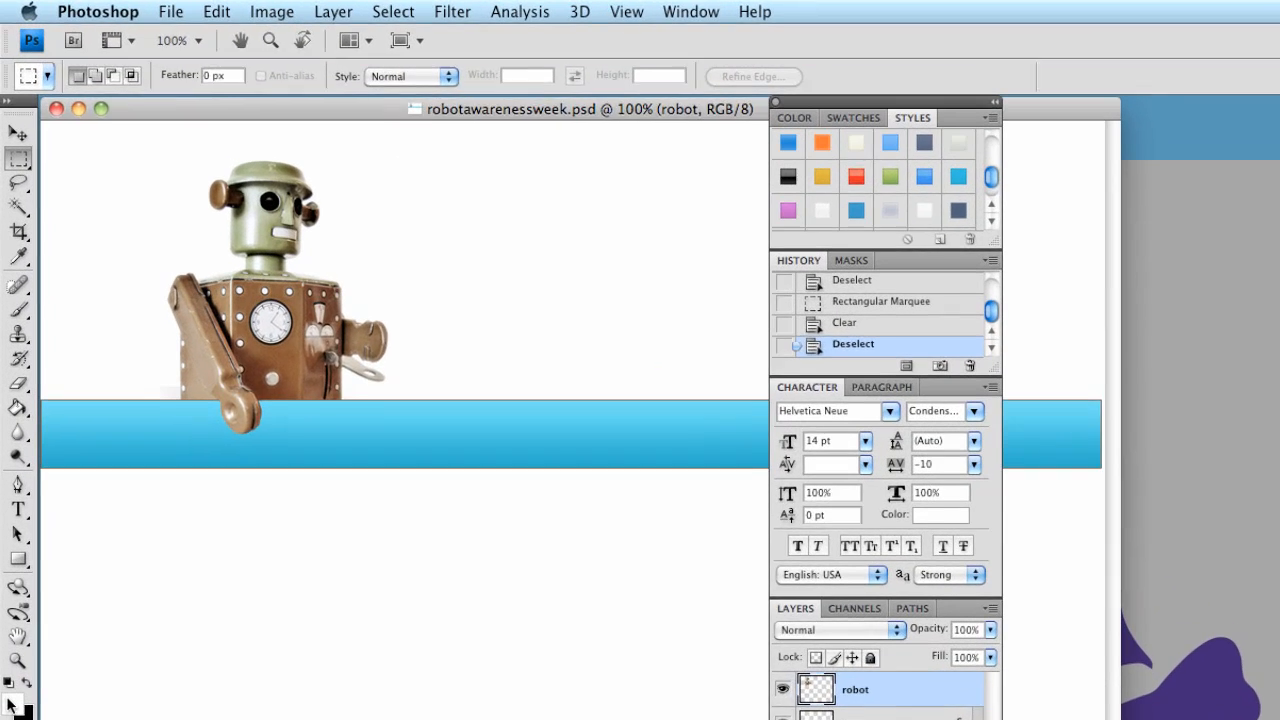
Step: Set the foreground color to a blue sampled from the gradient bar
left_click(11, 570)
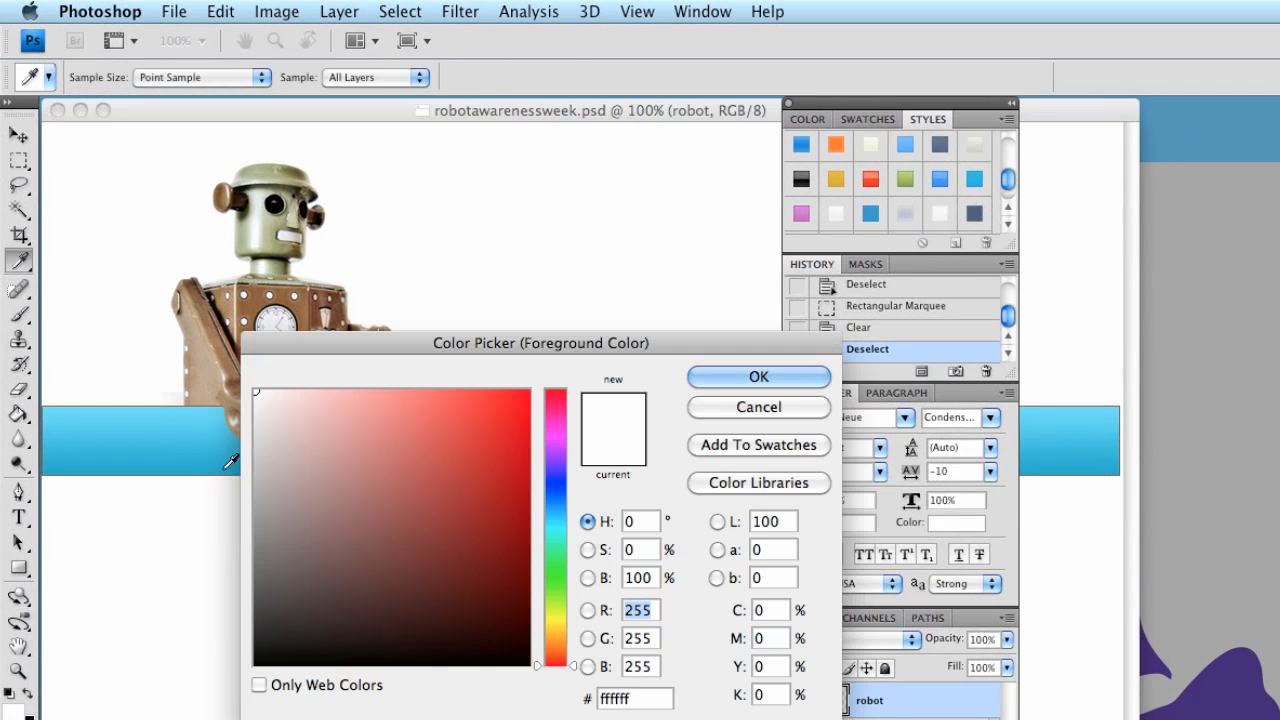
left_click(209, 444)
left_click(765, 373)
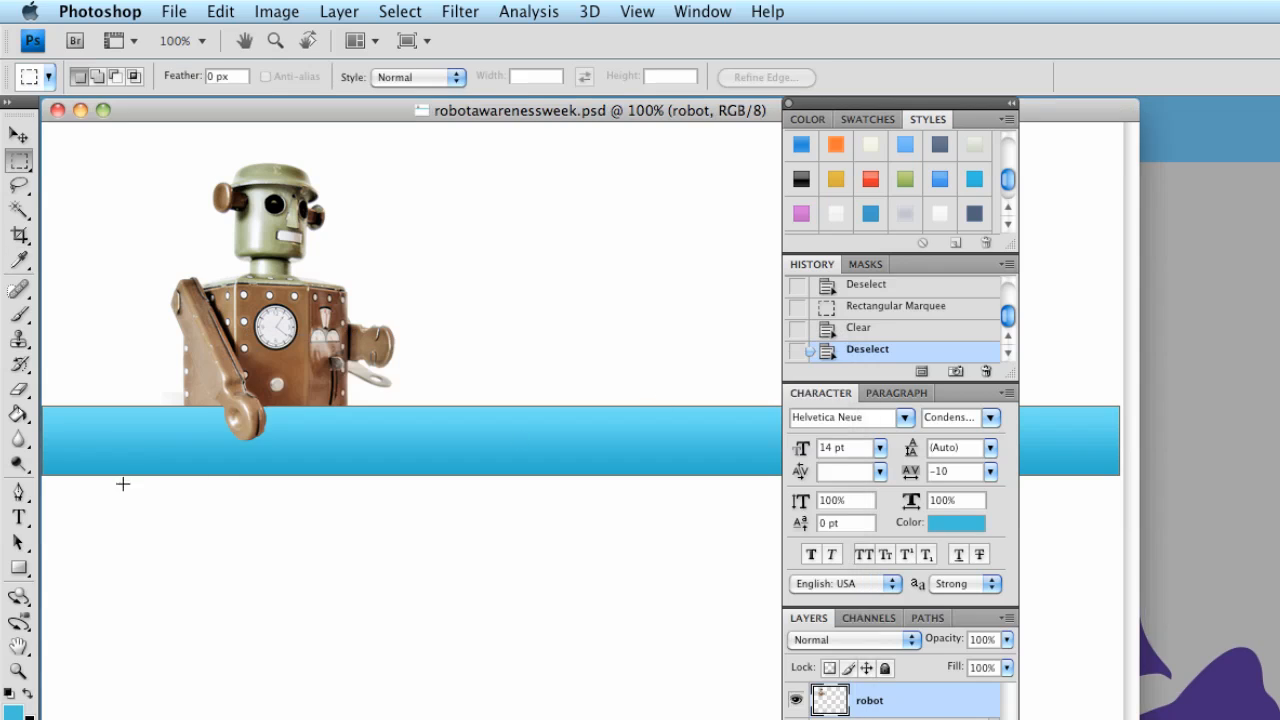
Step: Add a text box to the right of the robot, above the bar, containing "Robot Awareness Week"
left_click(21, 522)
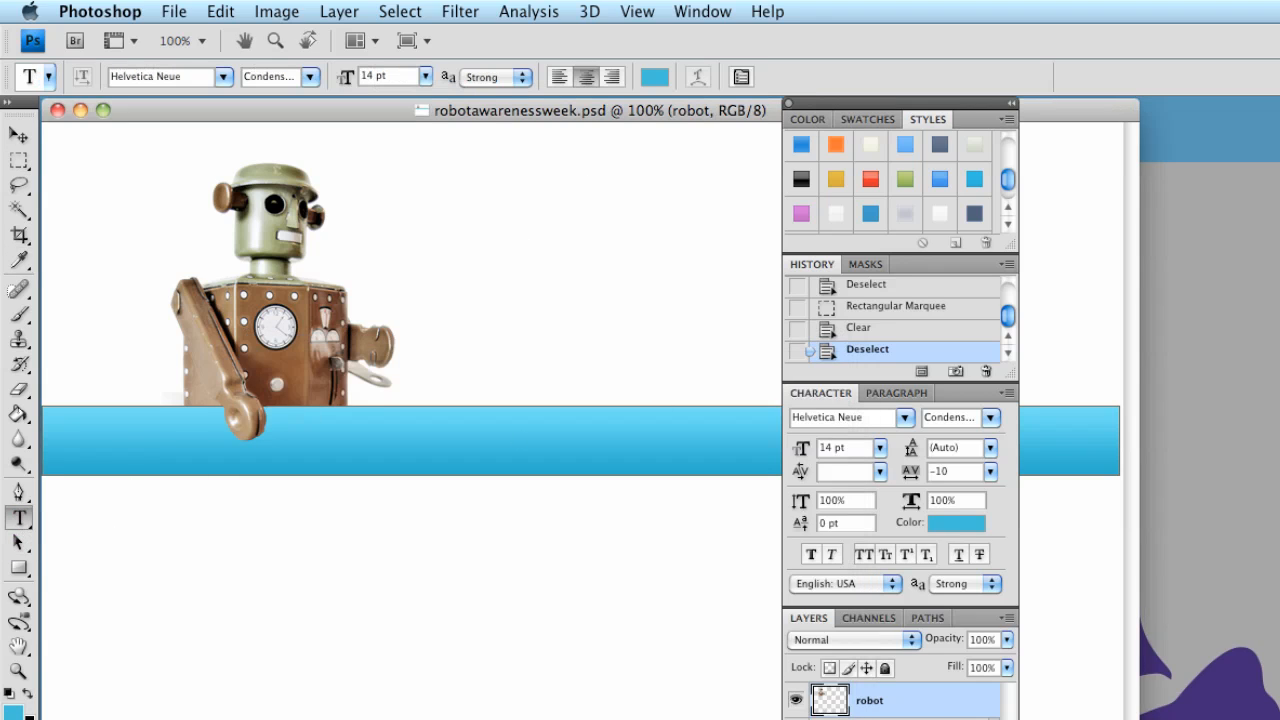
left_click_drag(417, 218, 771, 404)
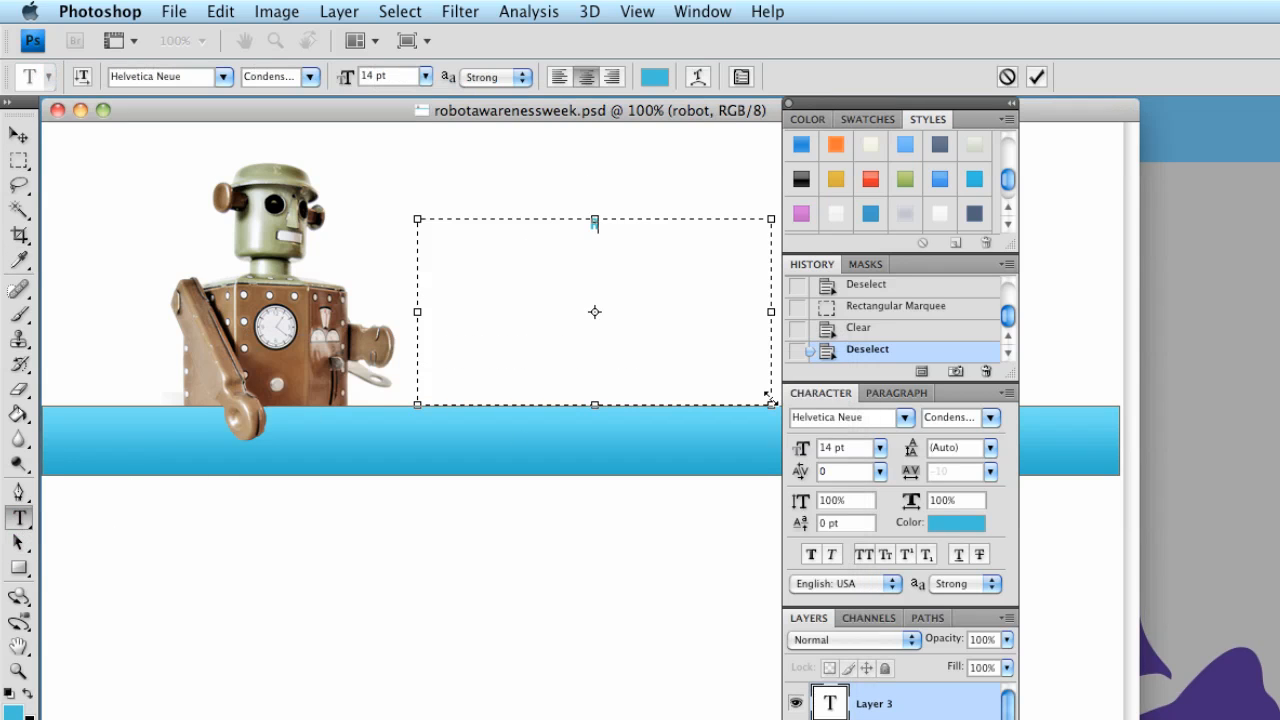
type("Robot Awareness We")
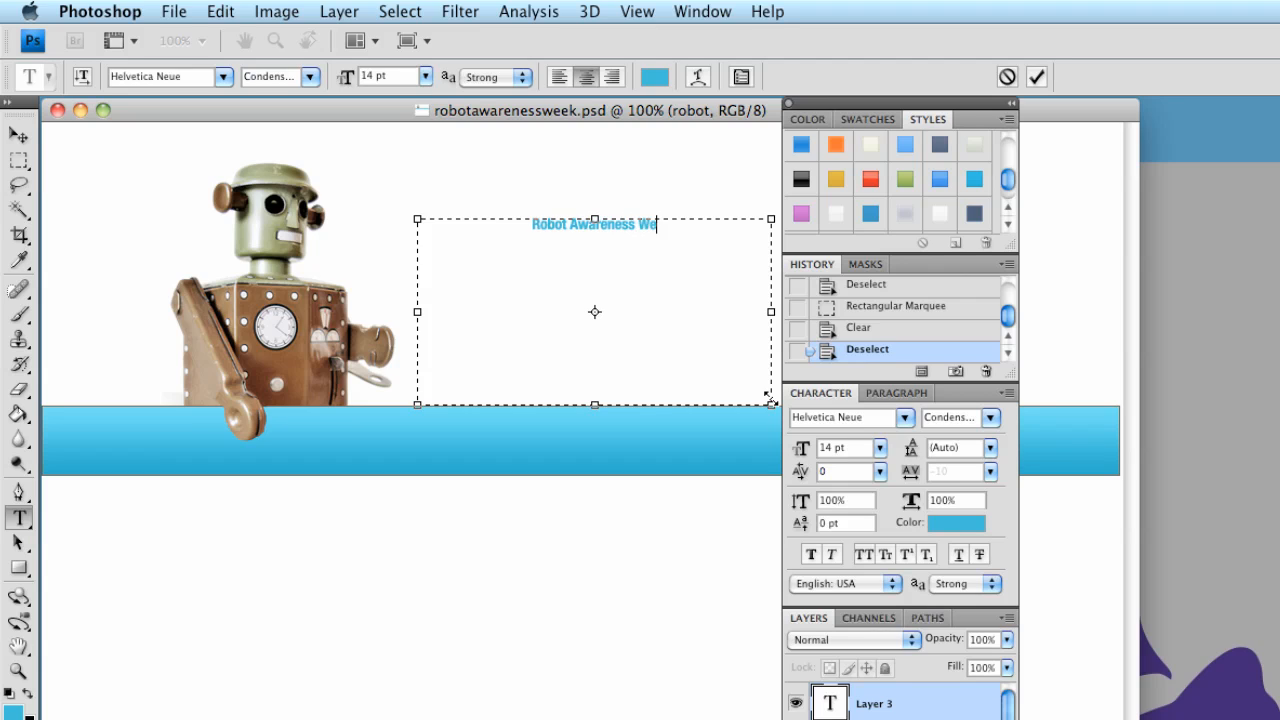
type("ek")
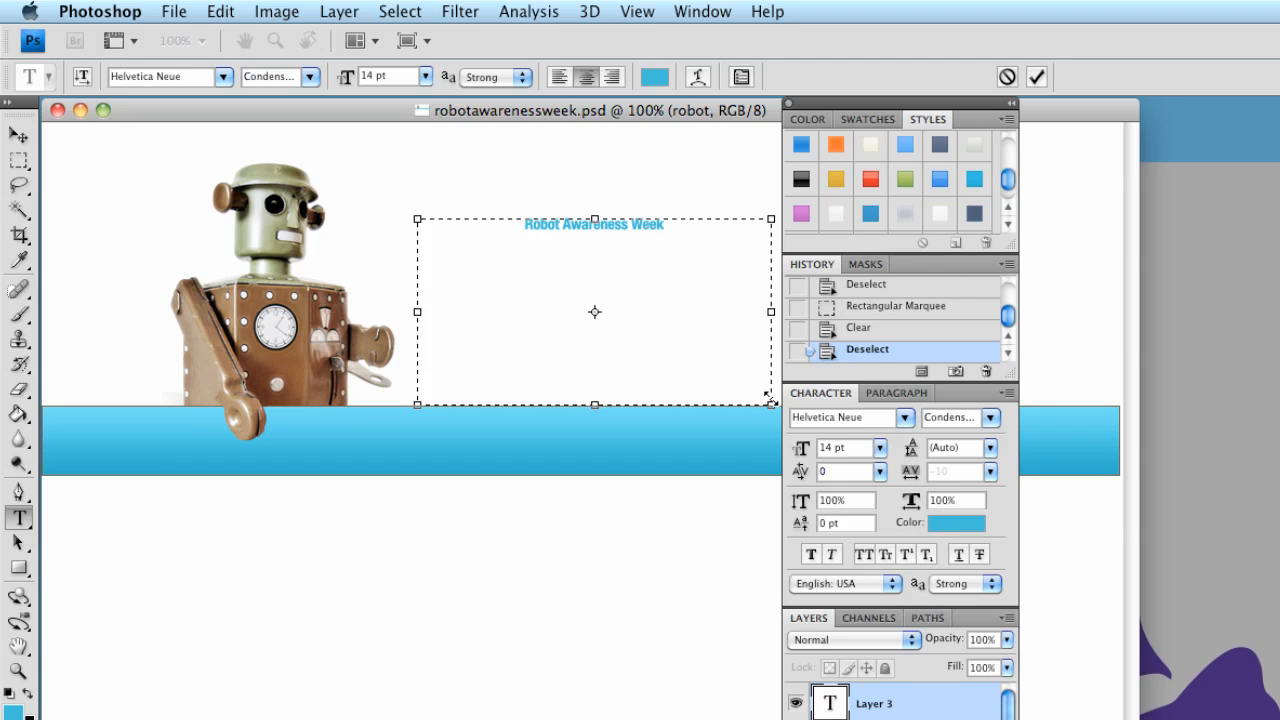
Step: Move the title slightly up and closer to the robot, and set its font size to 60 pt
left_click(21, 135)
left_click_drag(643, 255, 604, 230)
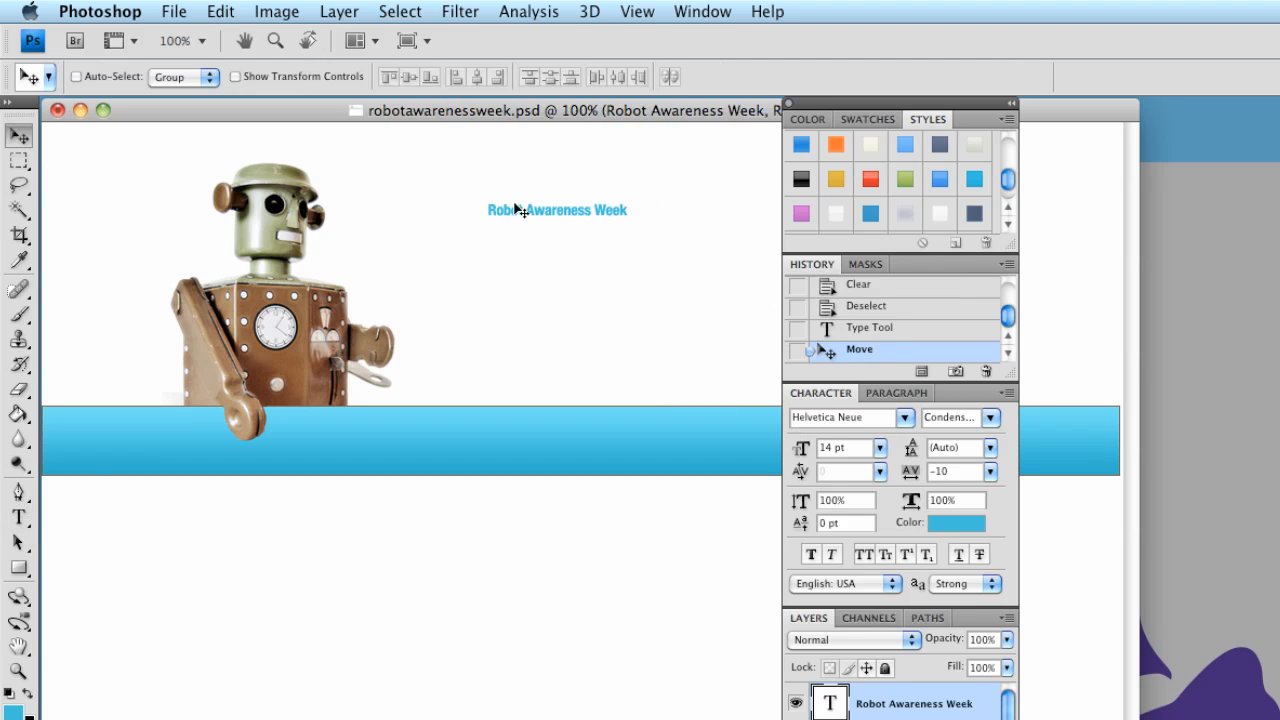
left_click(879, 447)
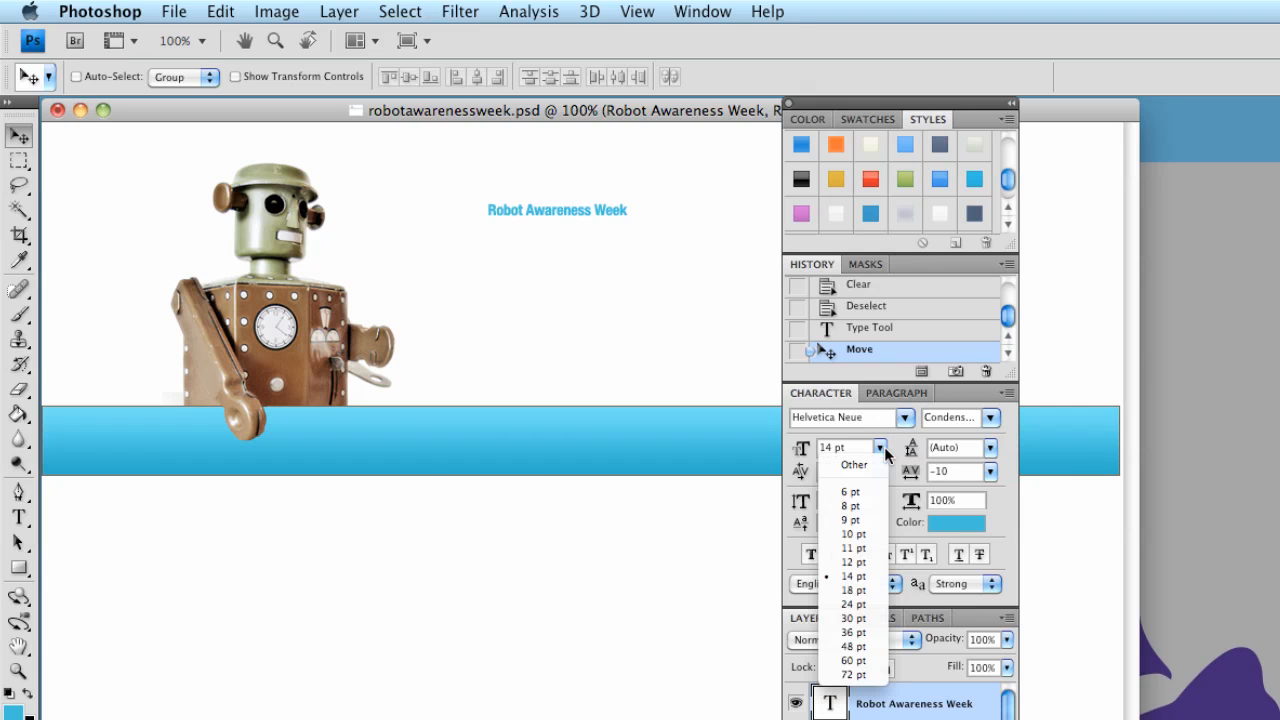
left_click(853, 661)
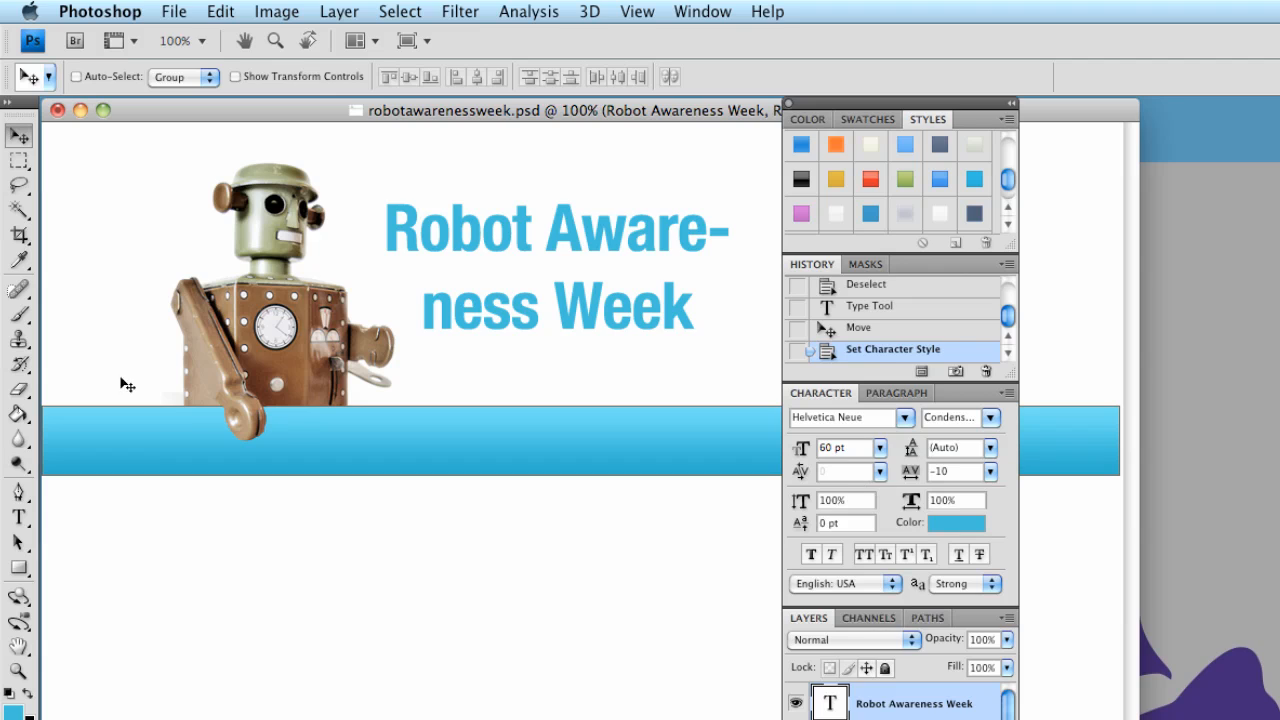
Step: Enlarge the title's text box and break the title into three lines: Robot, Awareness, Week
left_click(18, 517)
left_click(542, 308)
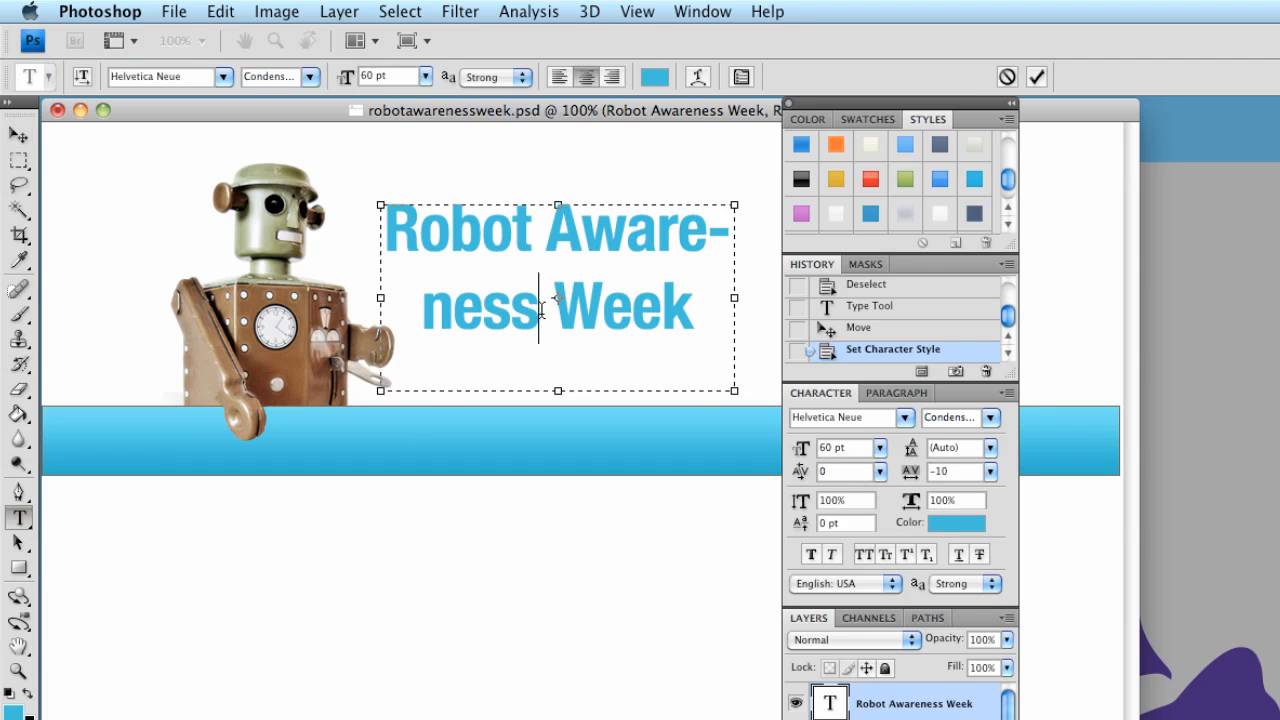
left_click_drag(733, 392, 897, 395)
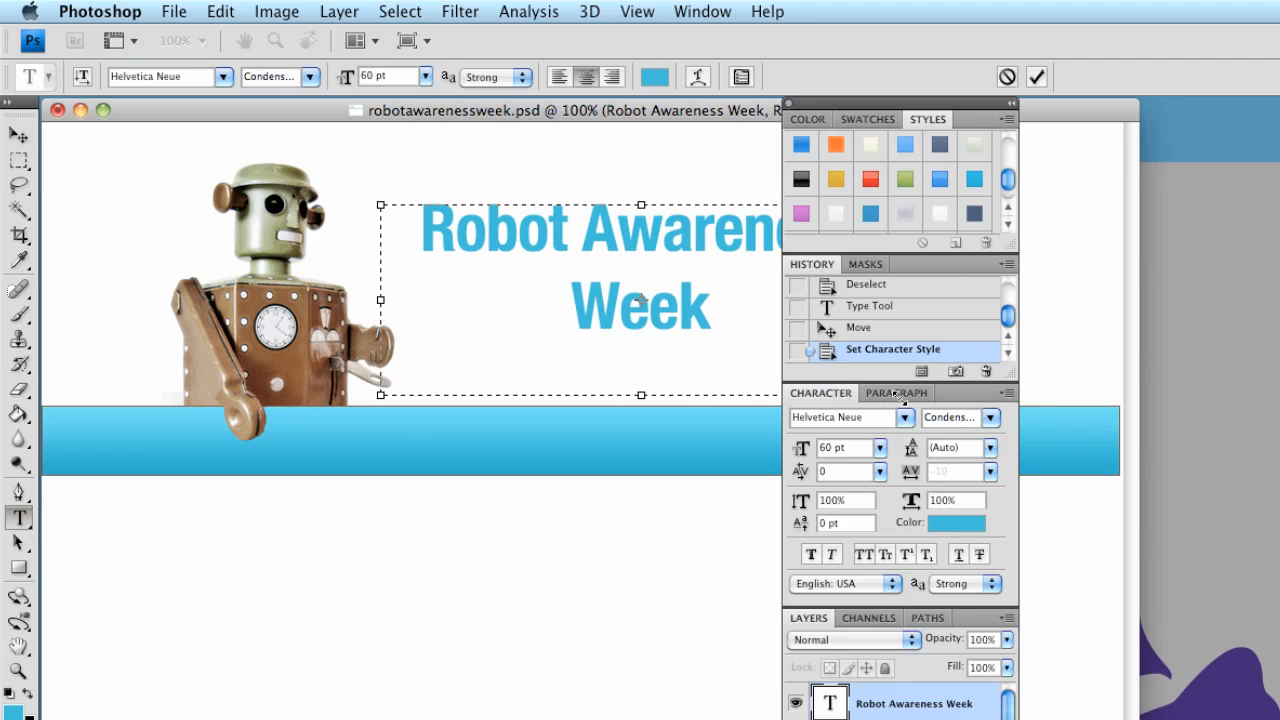
left_click_drag(596, 230, 582, 230)
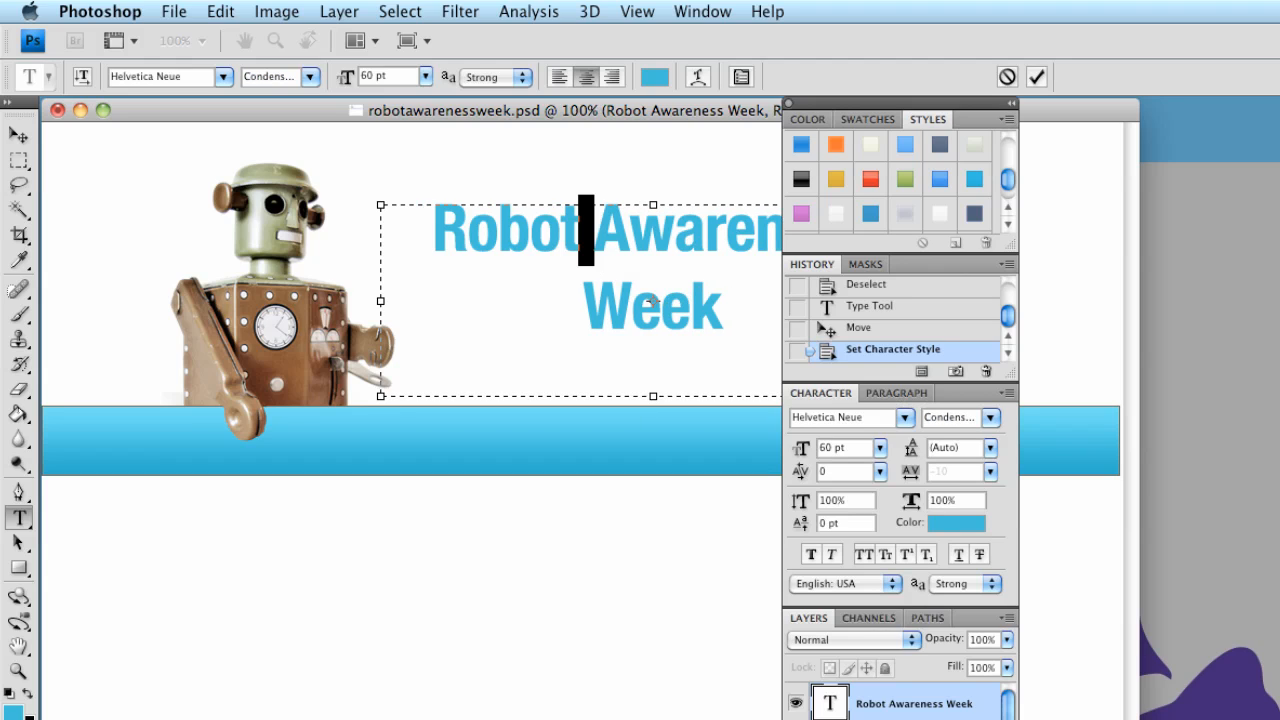
key("Return")
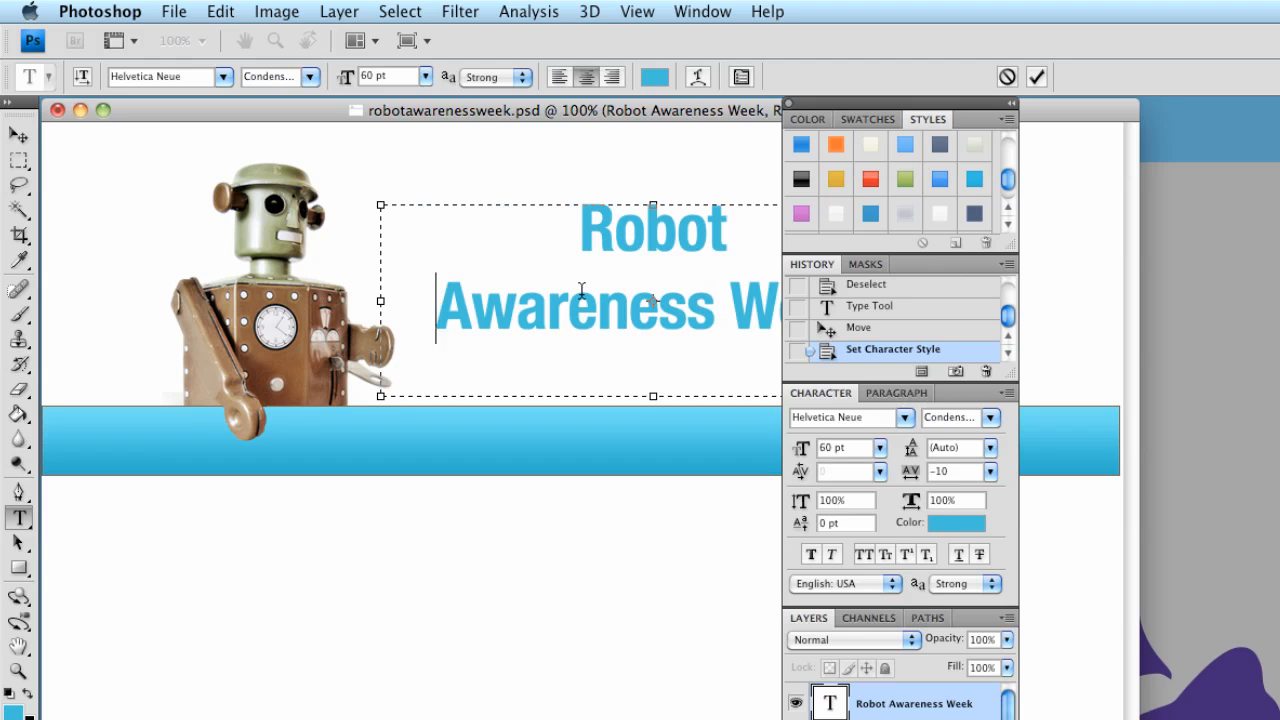
left_click(712, 305)
key("Return")
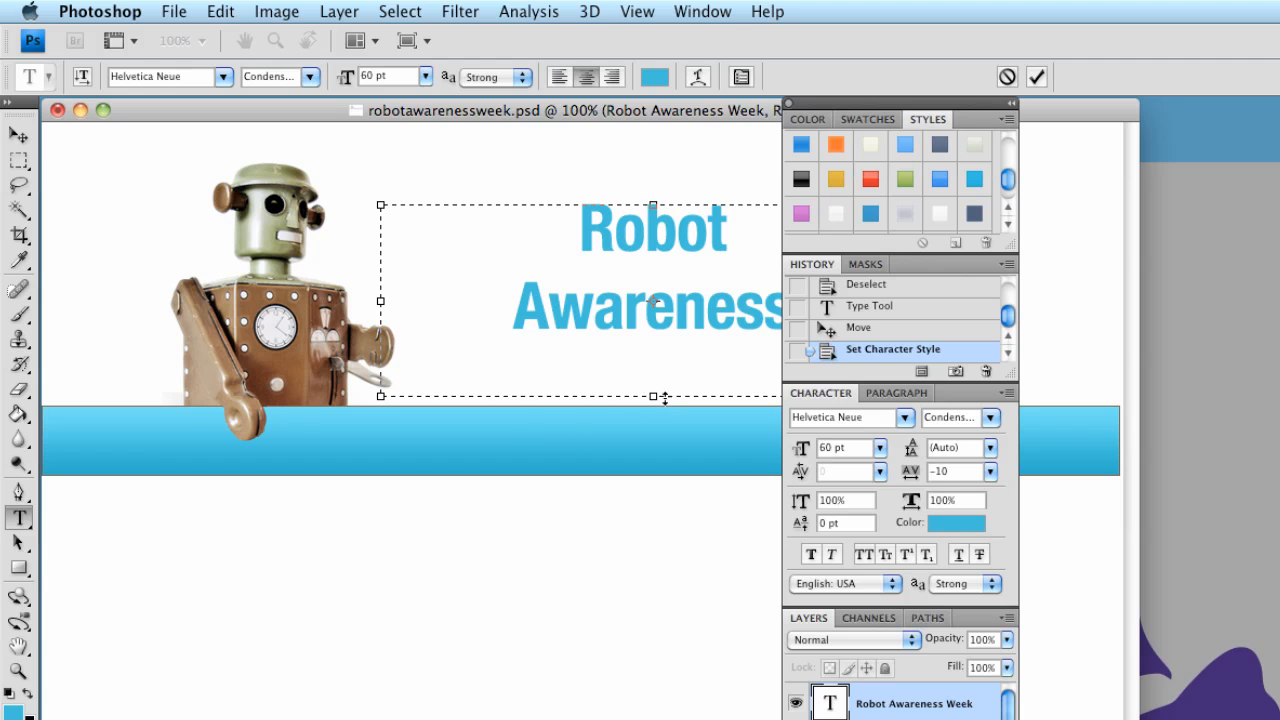
left_click_drag(665, 397, 665, 515)
left_click(19, 135)
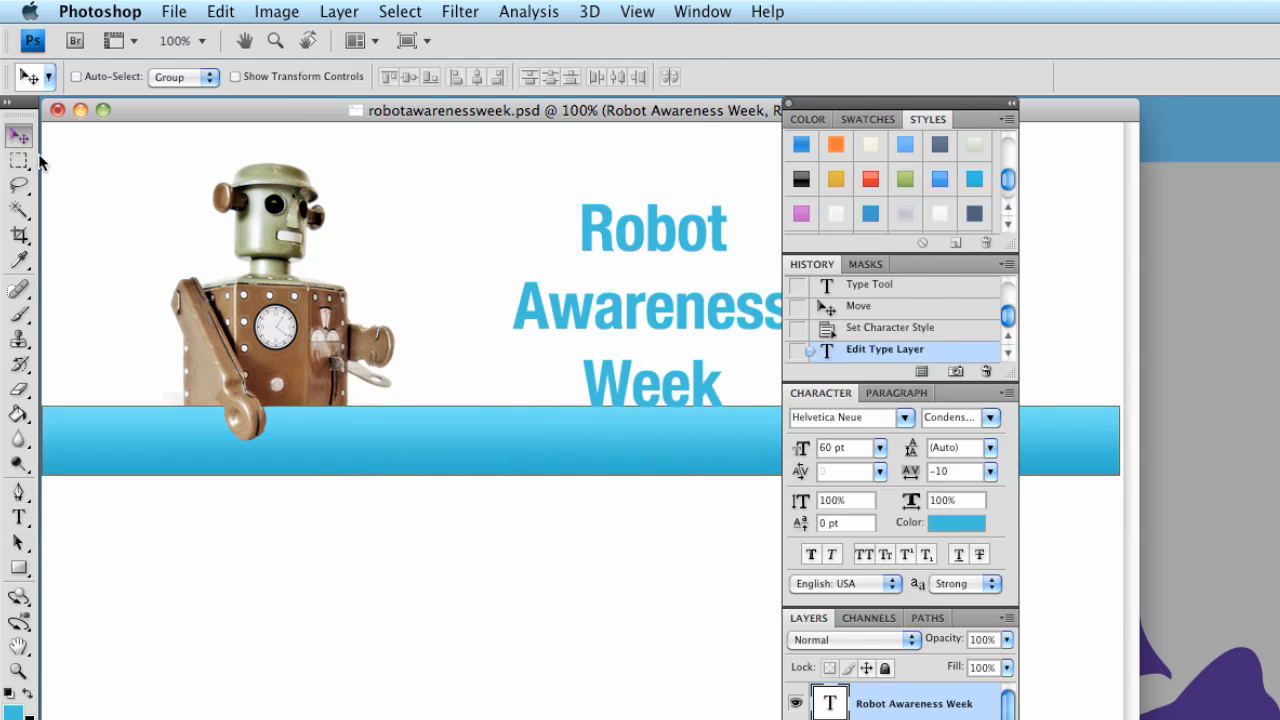
Step: Add an outer glow to the title with the Multiply blend mode and black as the glow color
left_click(339, 11)
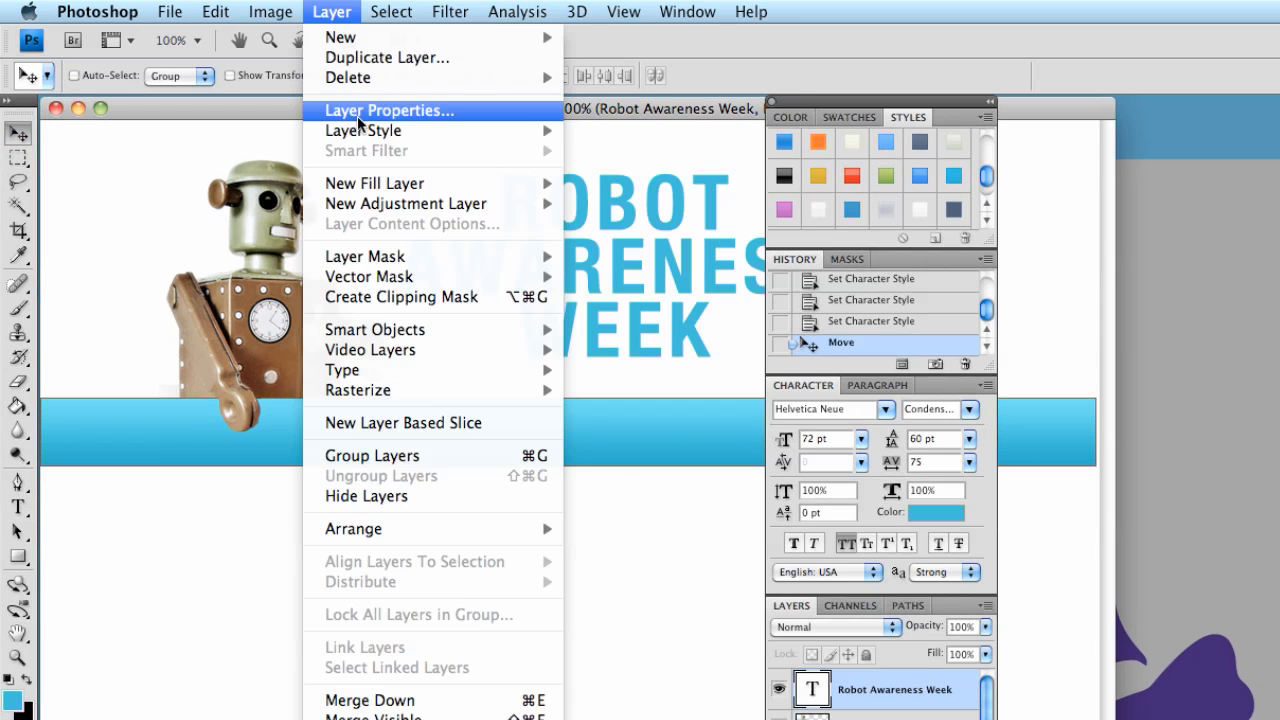
mouse_move(370, 136)
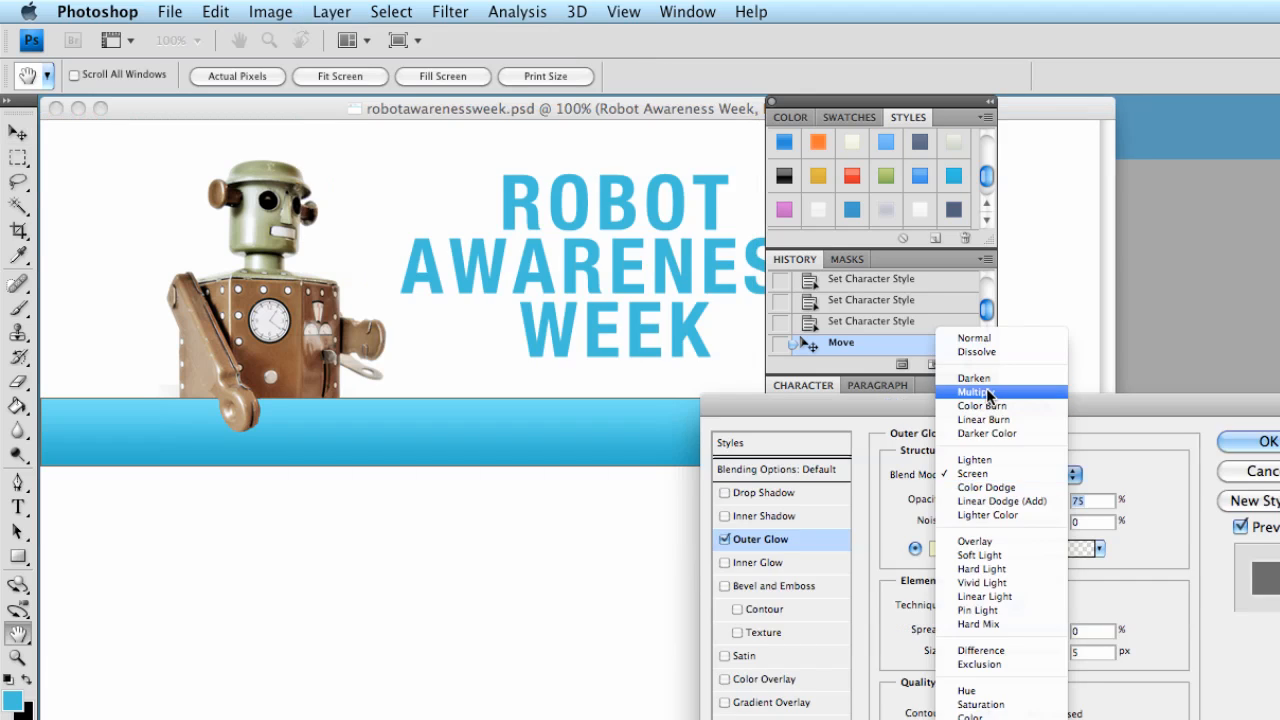
left_click(987, 393)
left_click(937, 548)
left_click(250, 648)
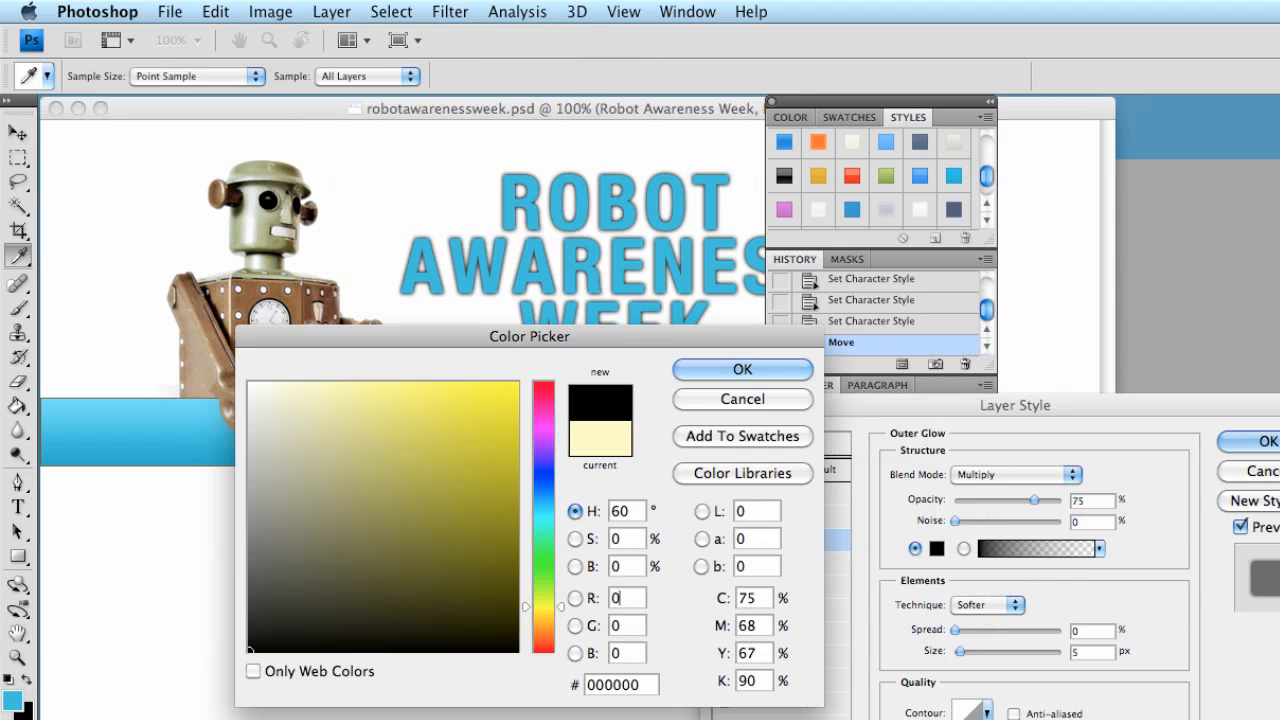
left_click(712, 366)
Step: Set the outer glow's size to 8 px and its opacity to 18%, and apply the layer style
left_click_drag(1048, 394, 785, 407)
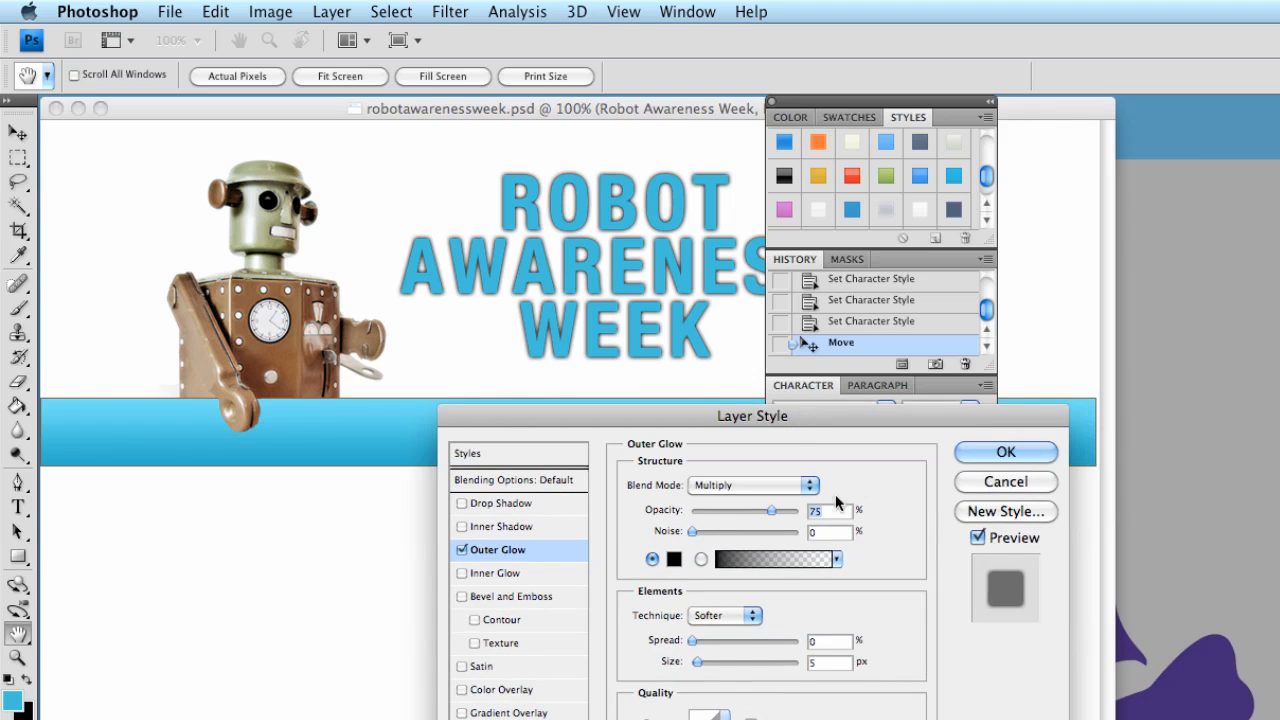
left_click_drag(697, 663, 700, 670)
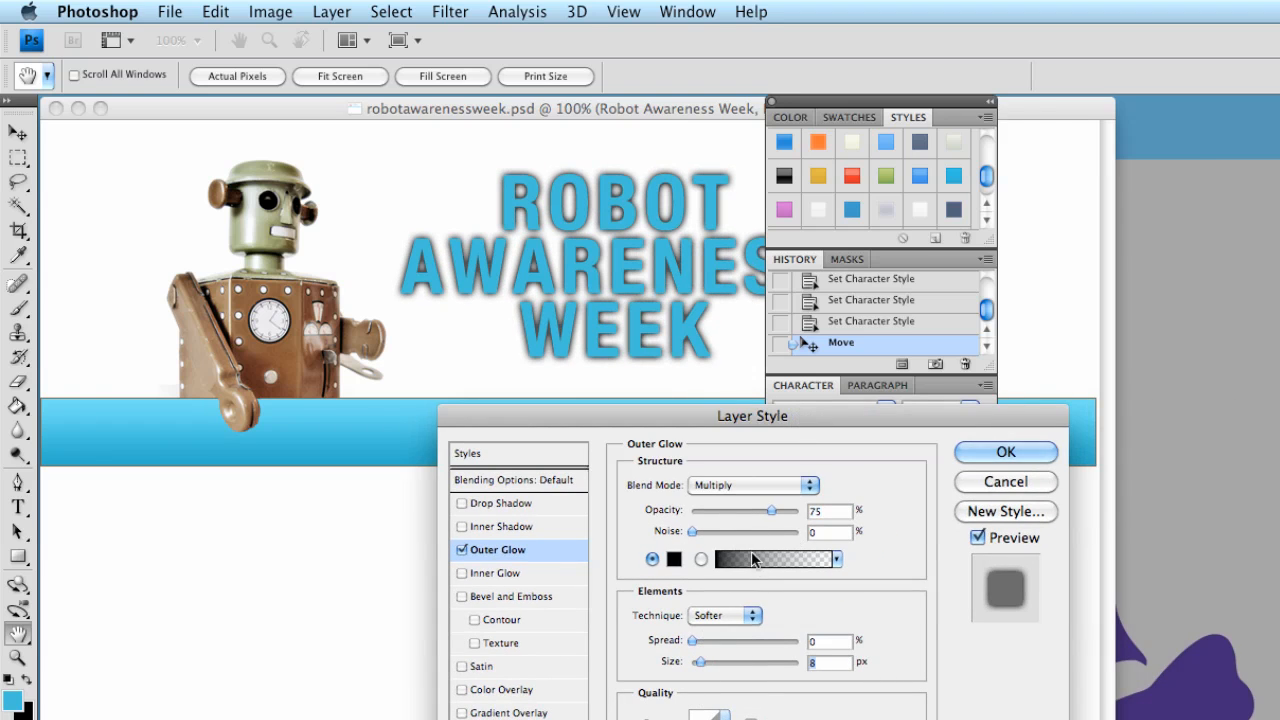
left_click_drag(745, 518, 713, 528)
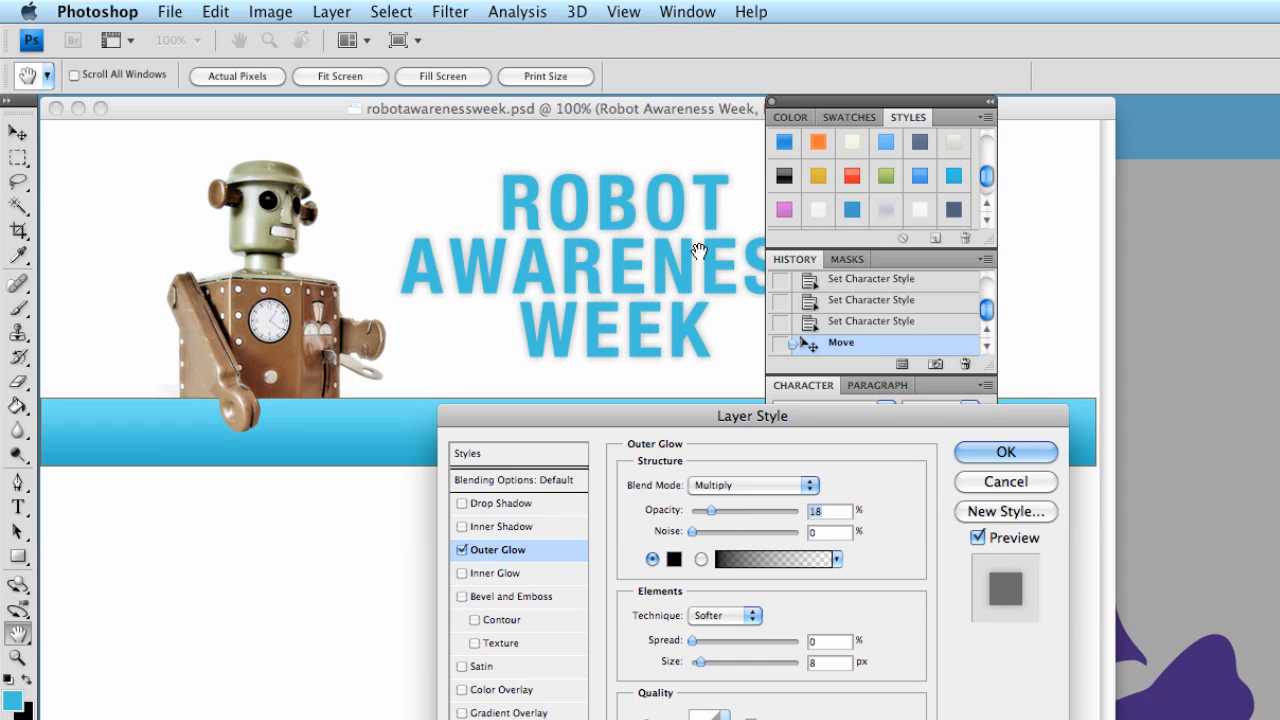
left_click(1006, 453)
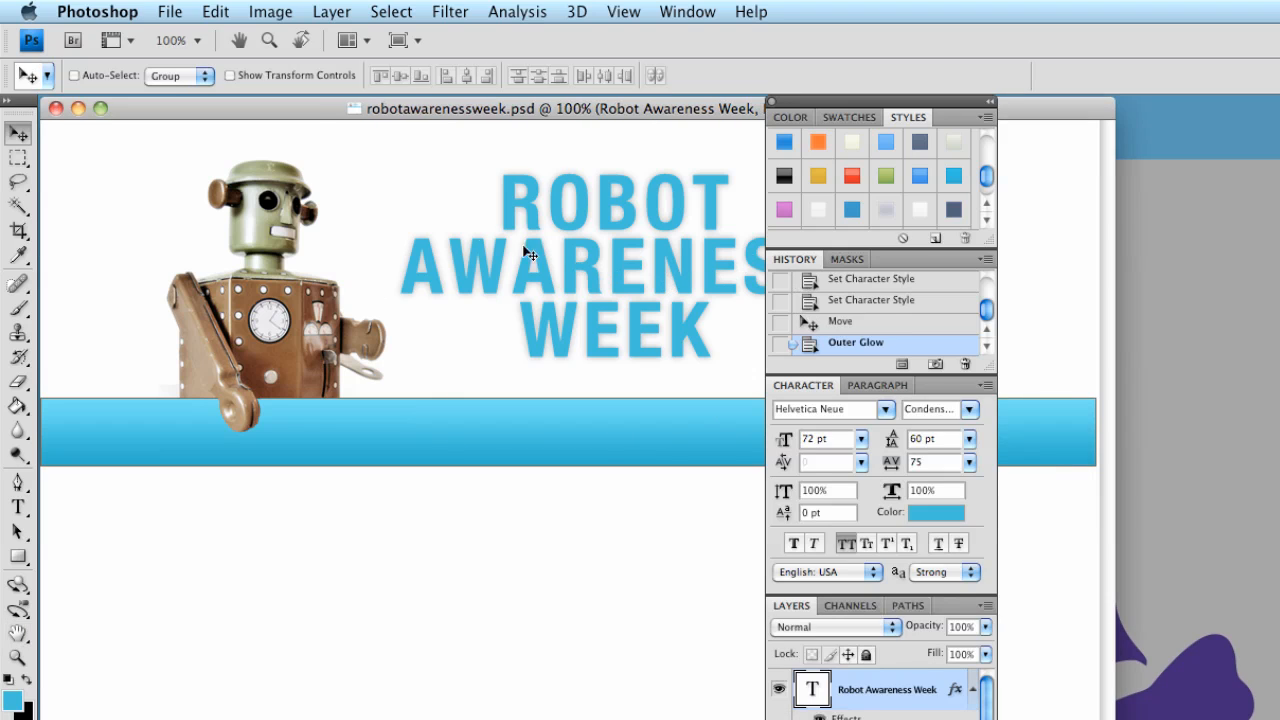
Step: Set the foreground color to a medium brown matching the robot's body
left_click(12, 699)
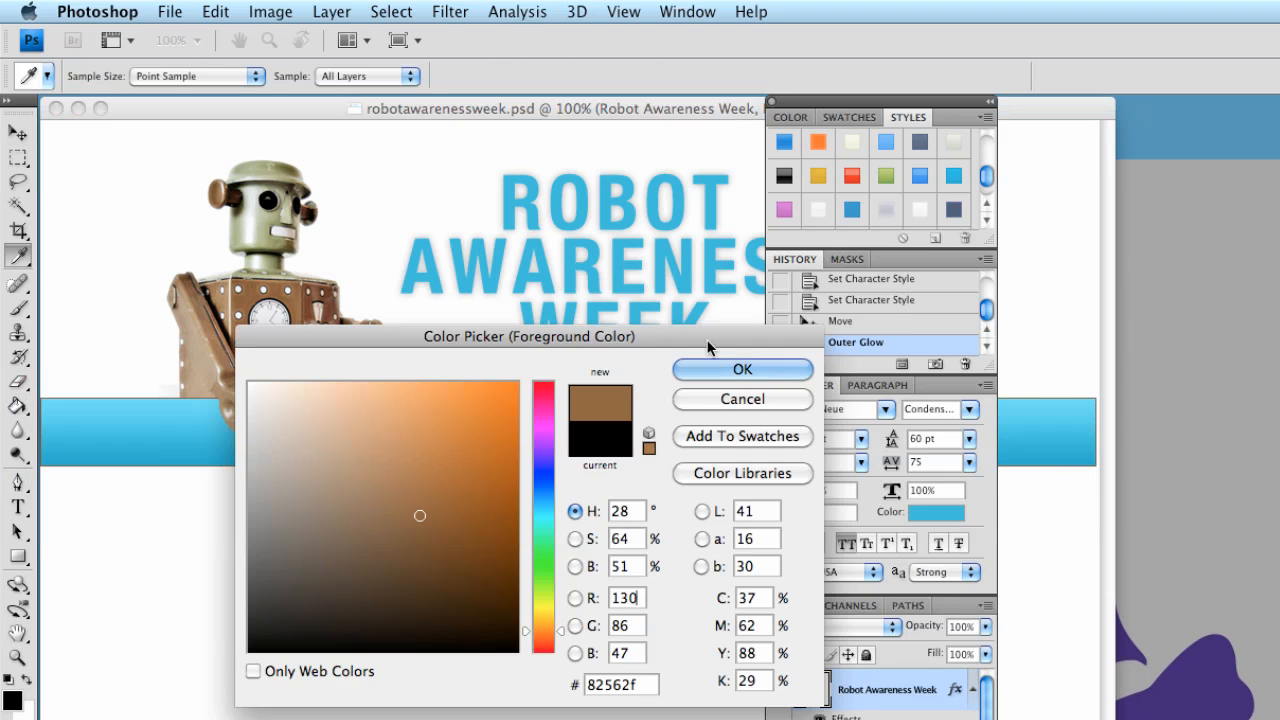
left_click(446, 518)
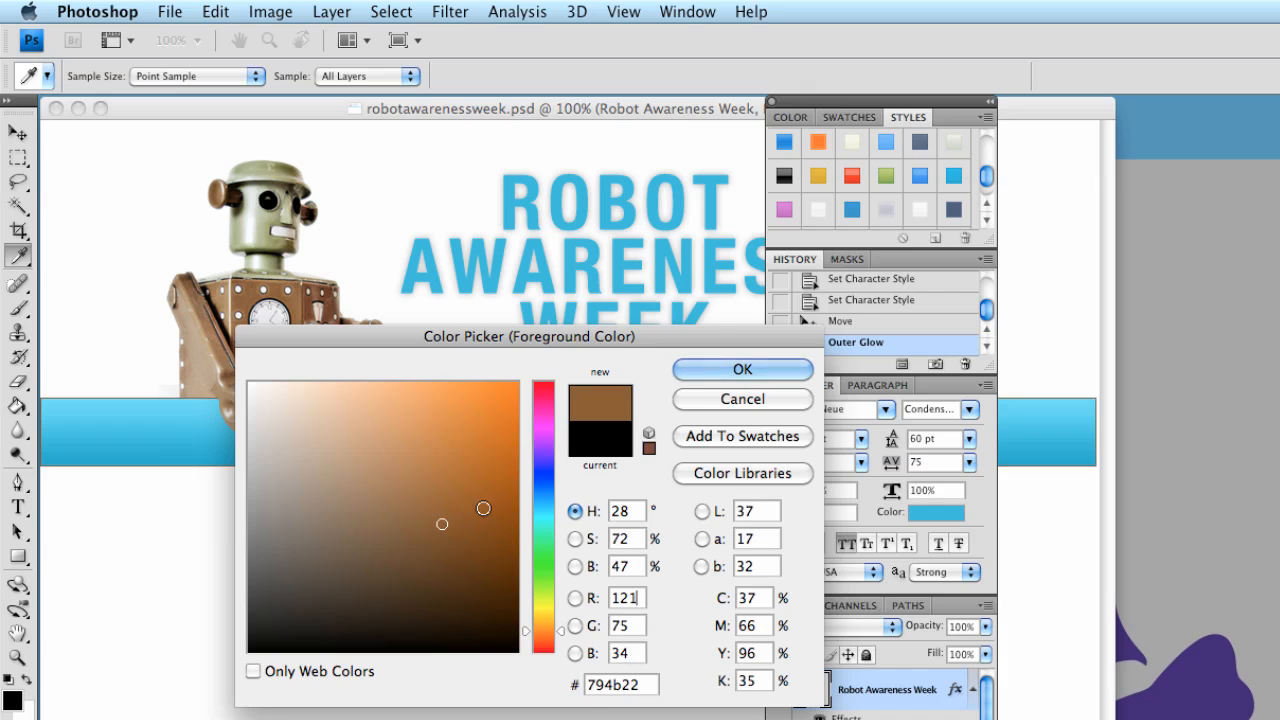
left_click(740, 369)
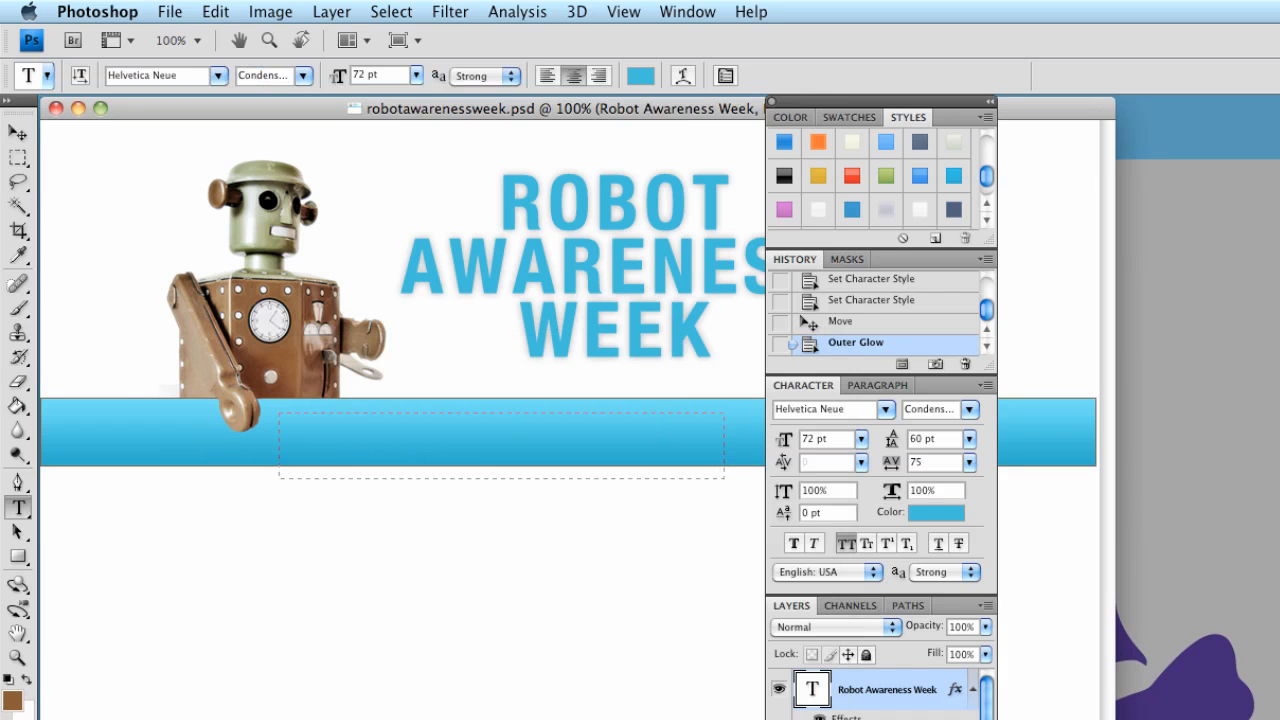
Step: Add a wide text box on the blue bar beside the robot's hand, containing "MAIN" at 12 pt
left_click_drag(724, 477, 775, 456)
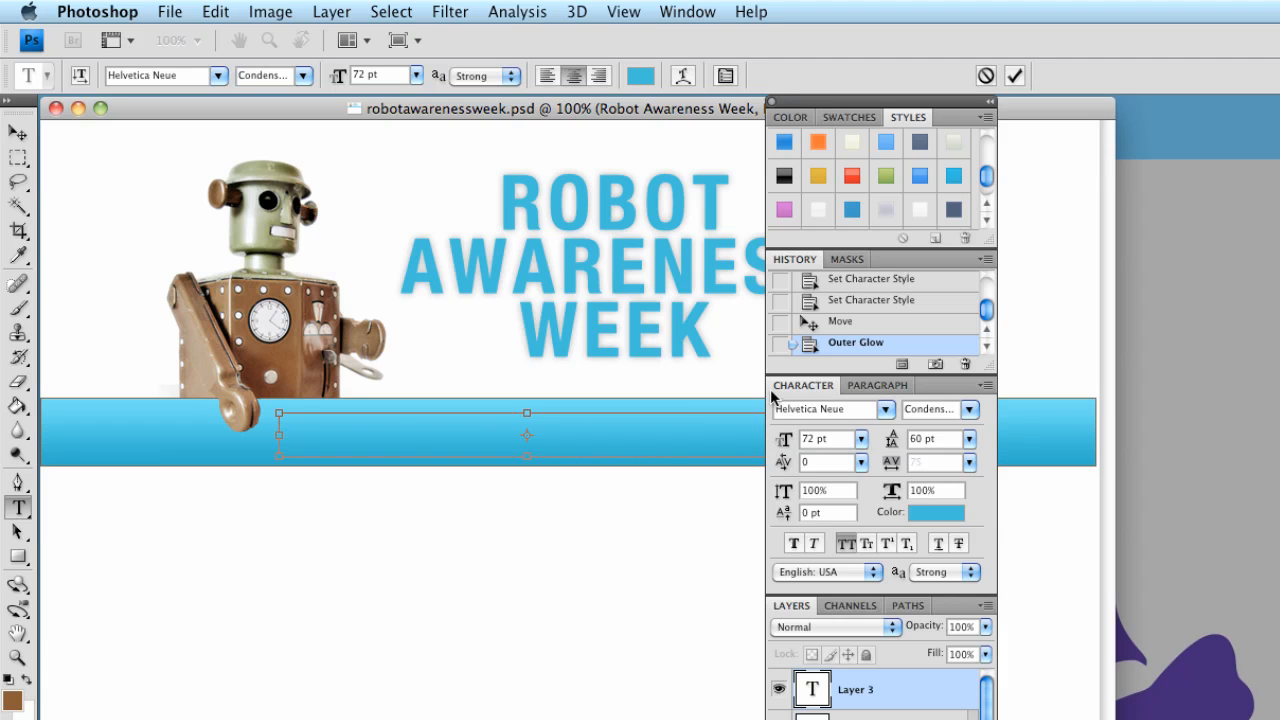
left_click(860, 439)
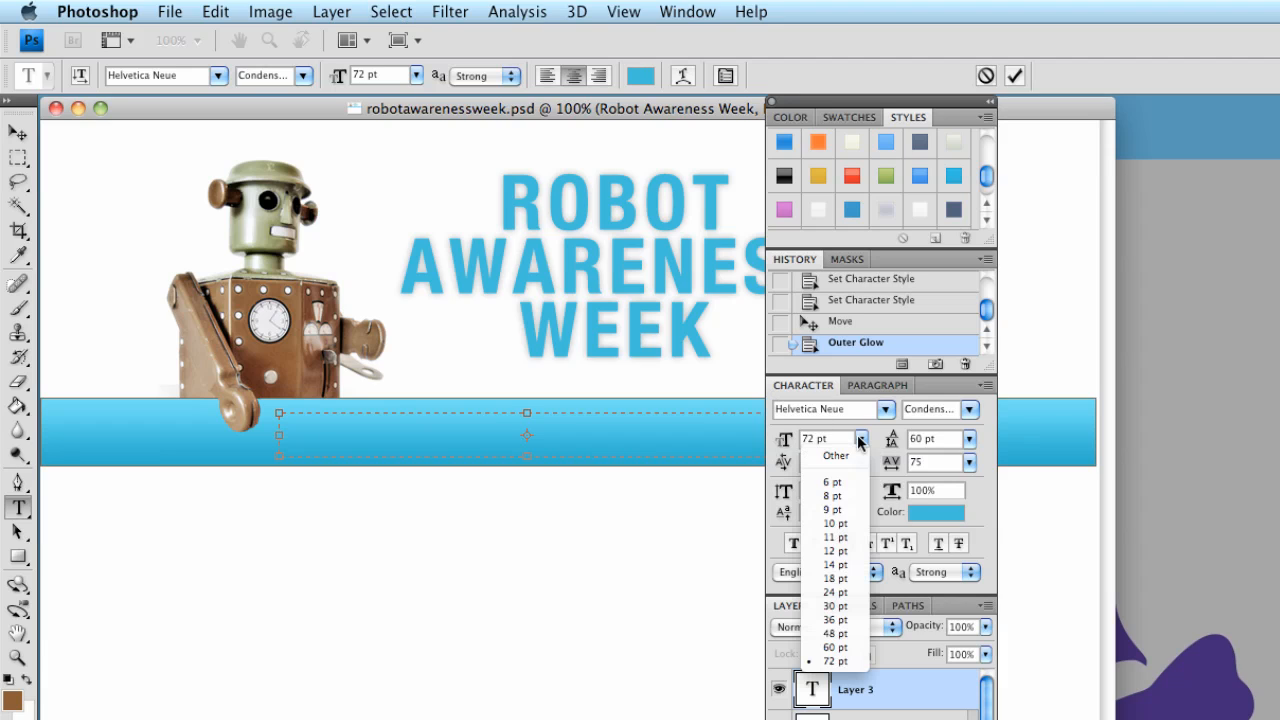
left_click(836, 550)
type("MAIN")
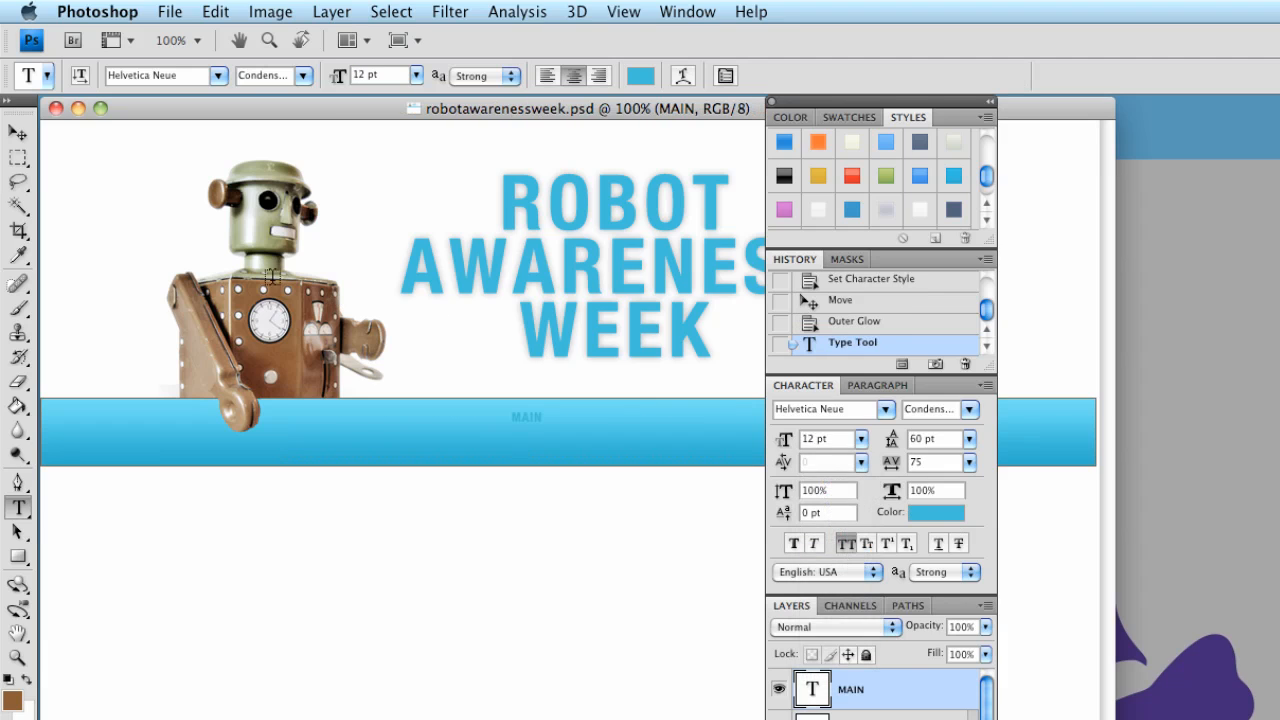
left_click(18, 132)
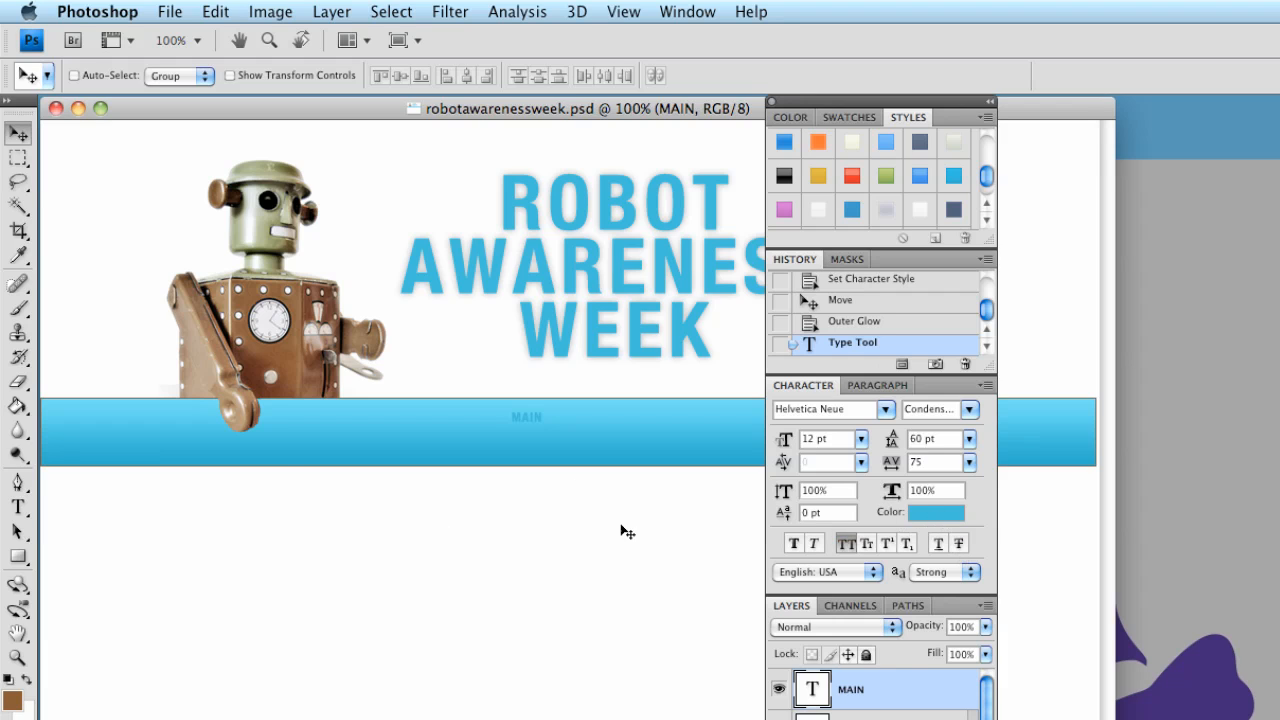
Step: Recolor the MAIN text with a brown sampled from the robot's chest and move it slightly down and right on the bar
left_click(945, 514)
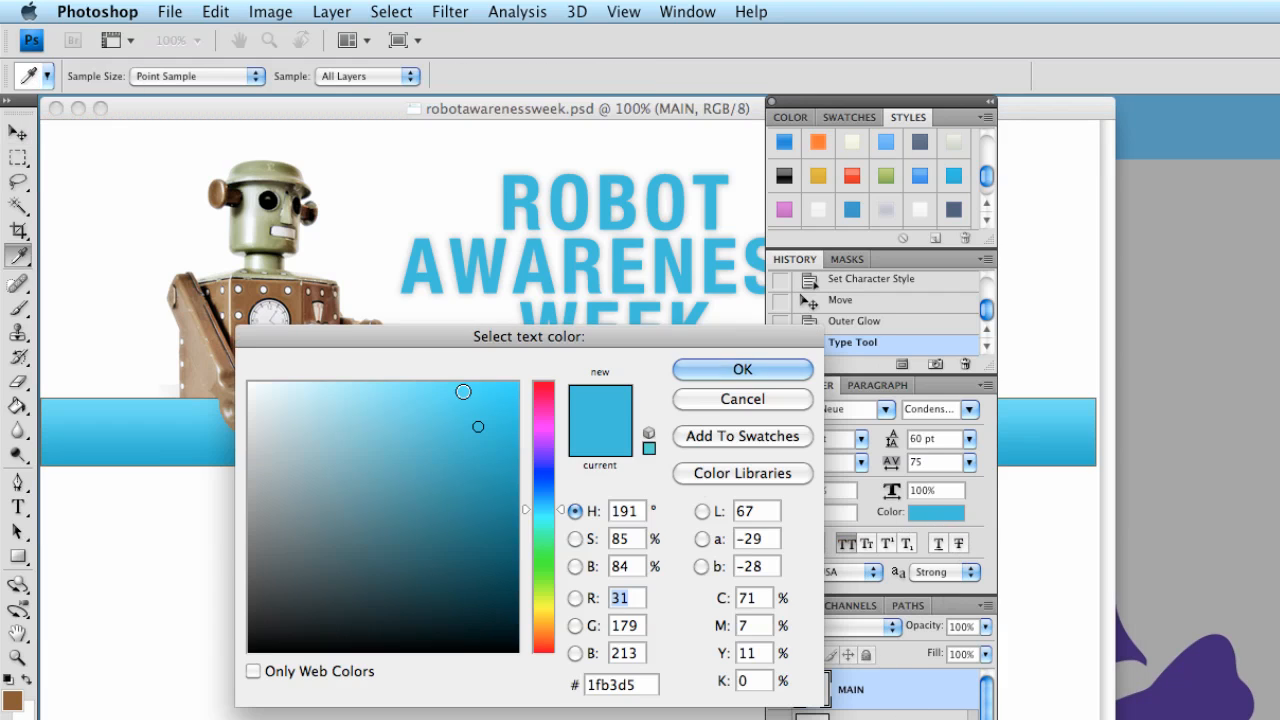
left_click(298, 294)
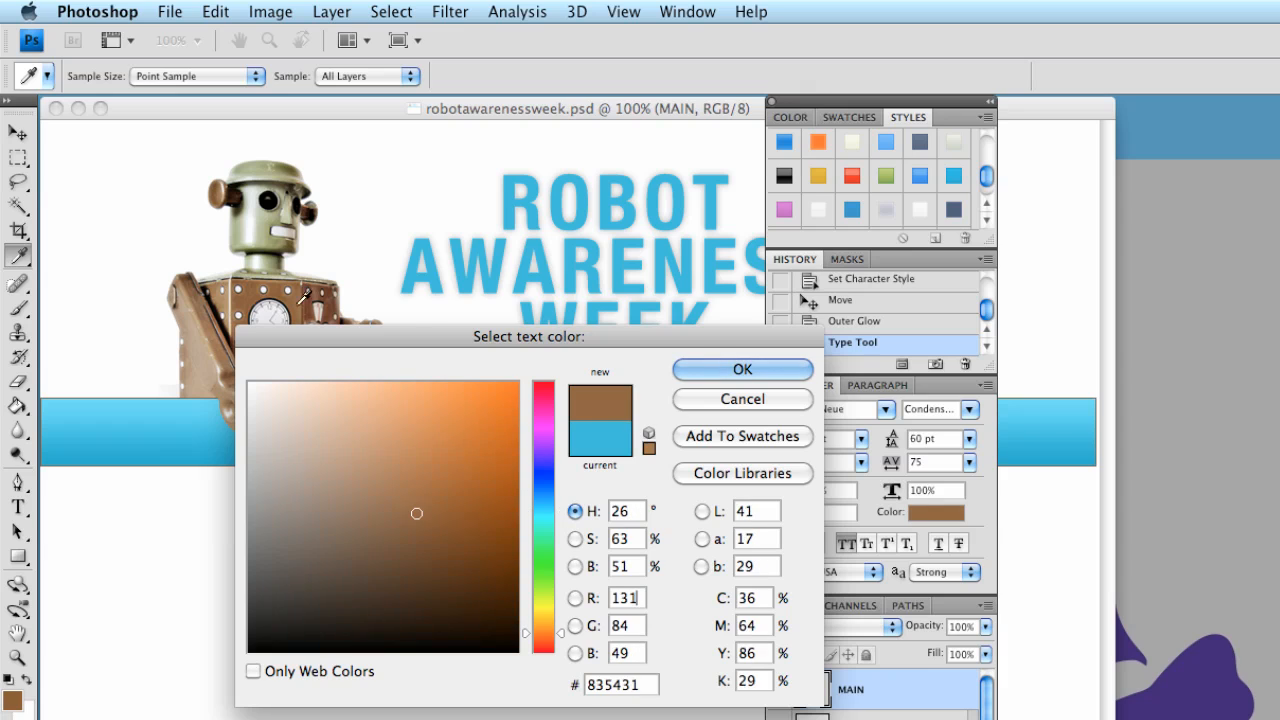
left_click(710, 369)
left_click_drag(402, 413, 427, 433)
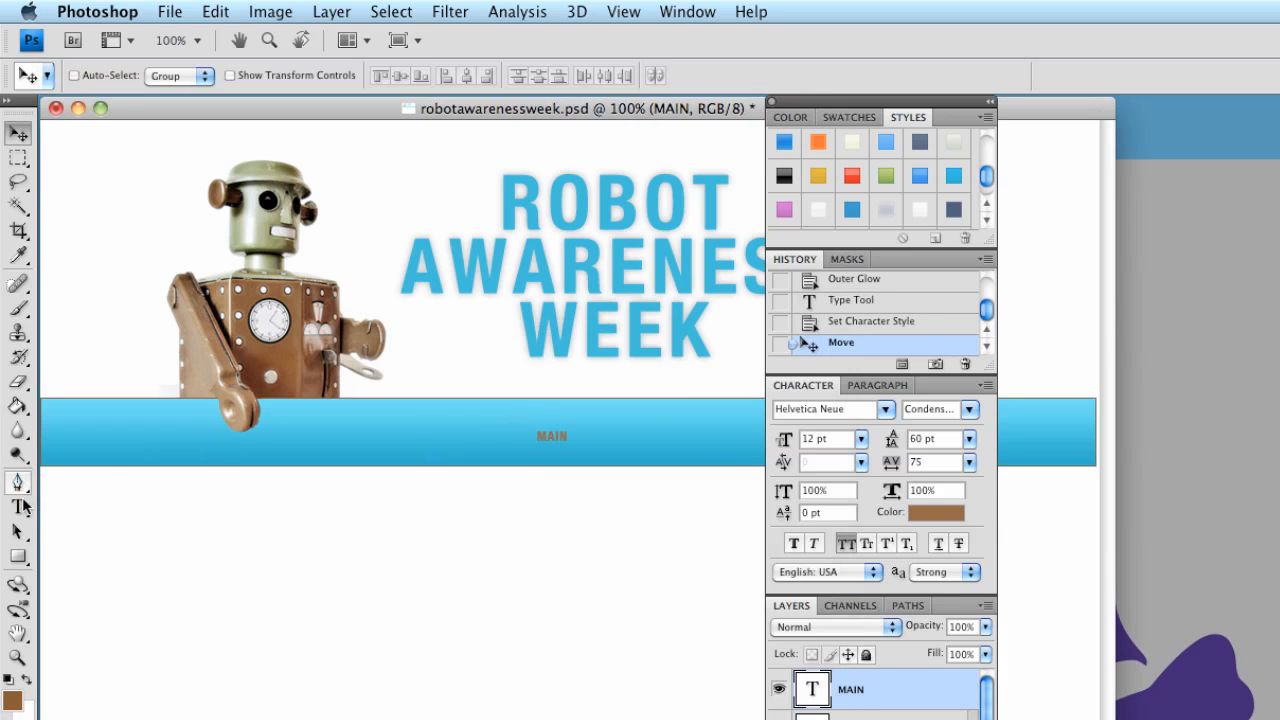
Step: Set the MAIN text's font size to 24 pt
left_click(18, 507)
left_click(560, 438)
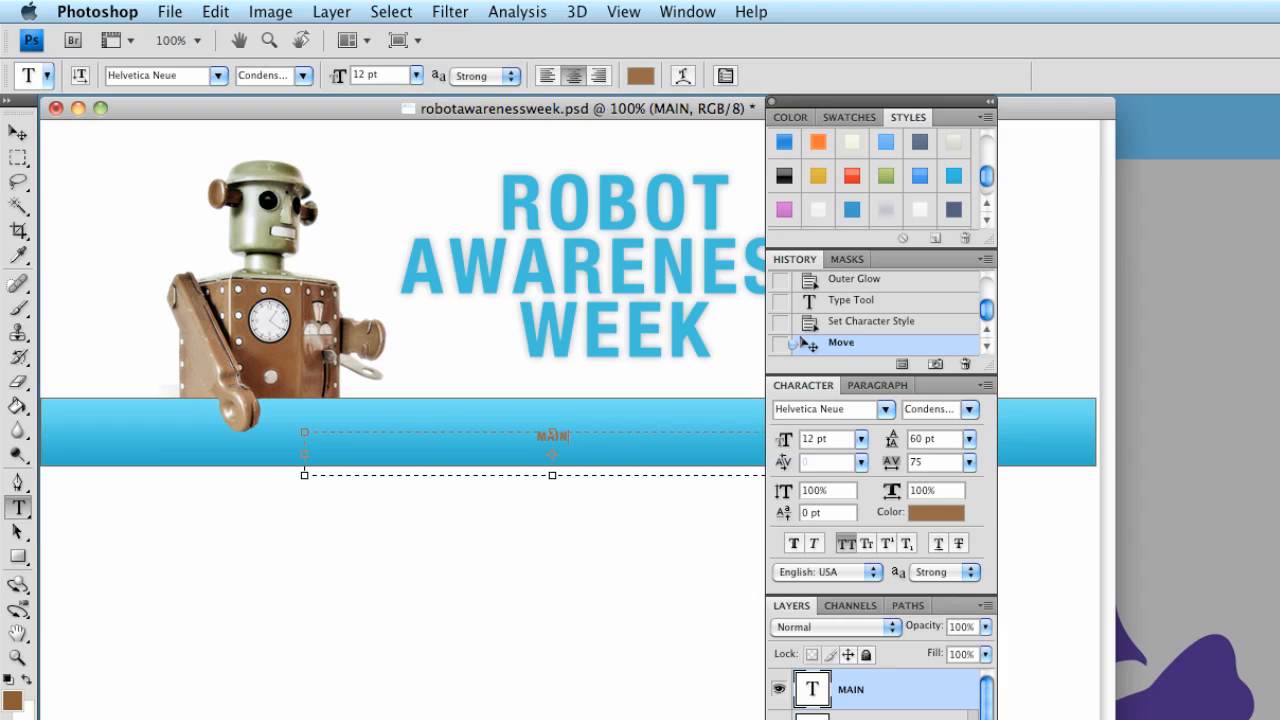
key("super+a")
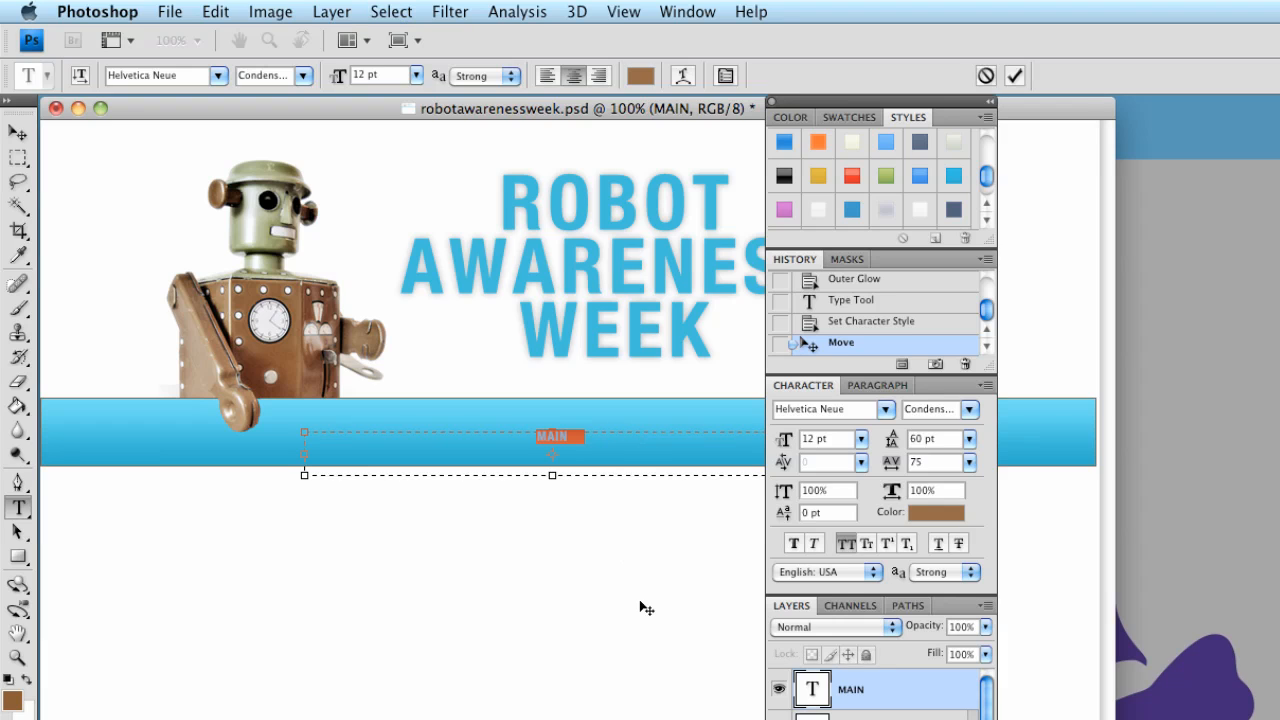
left_click(860, 439)
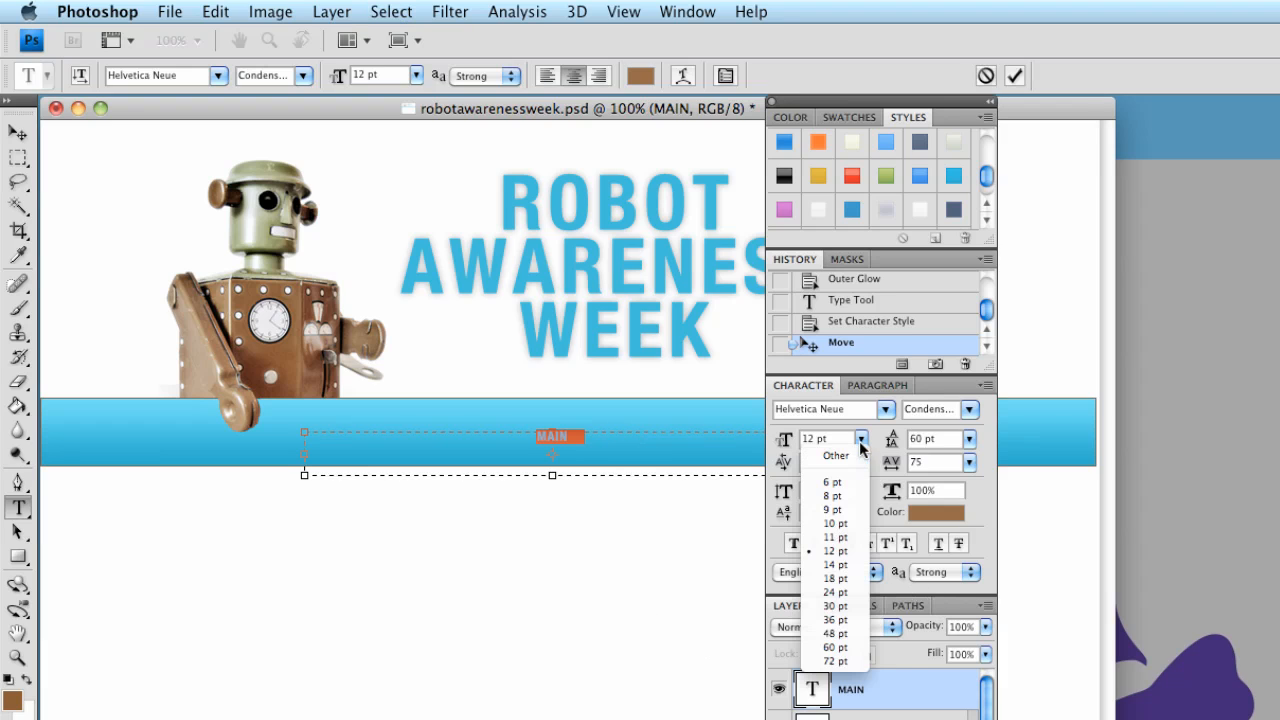
left_click(836, 592)
Step: Add ROBOTS, INFO, CONTACT and ABOUT after MAIN in the bar's text, separated by several spaces
left_click(622, 451)
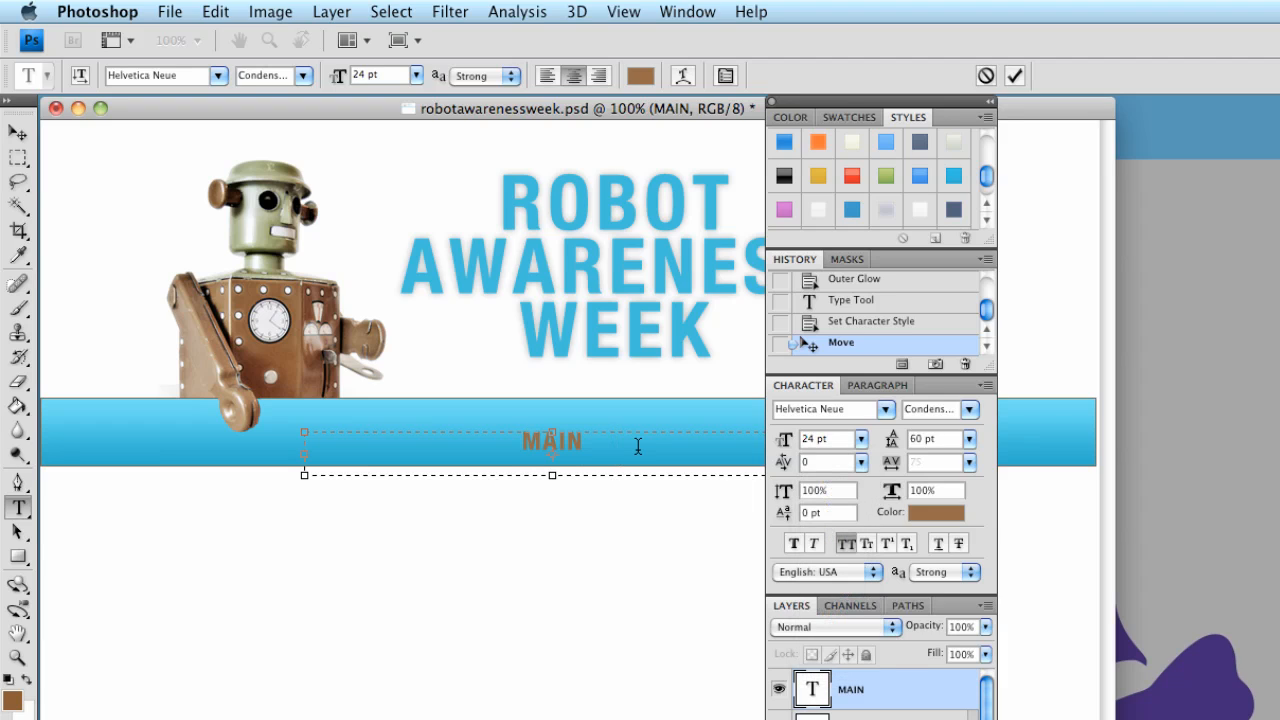
type("ROBOTS")
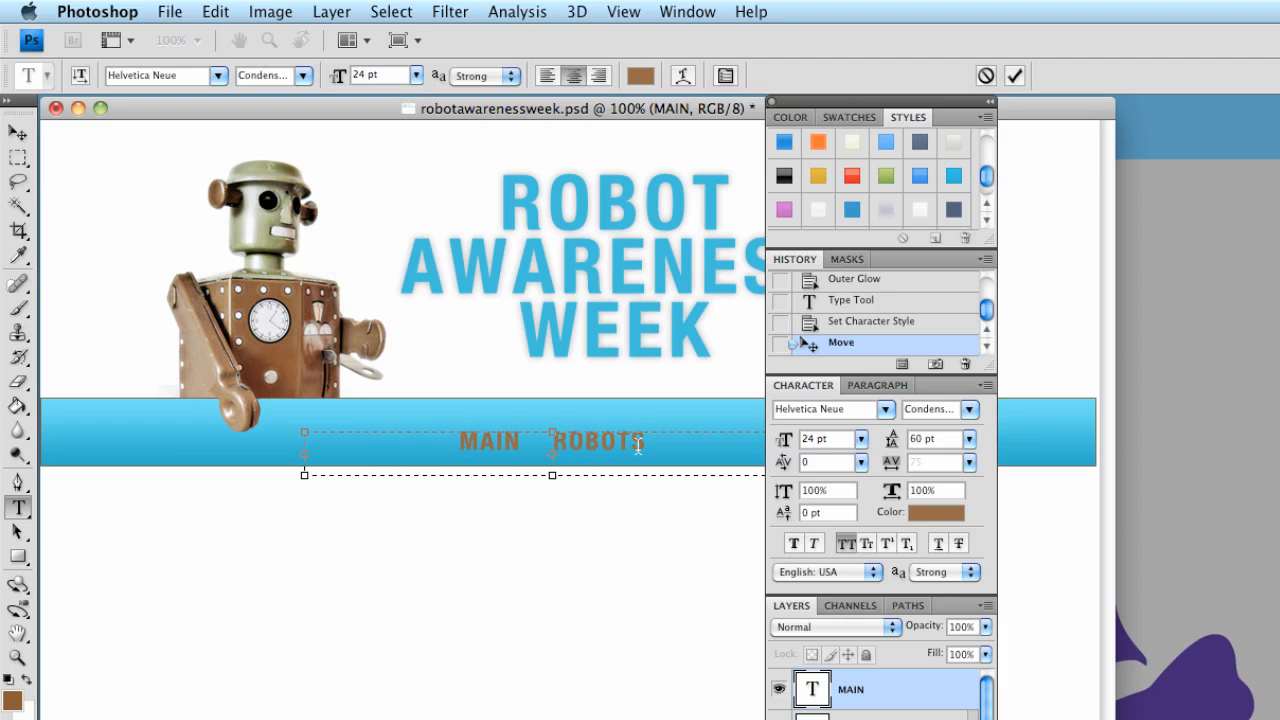
type("   INFO")
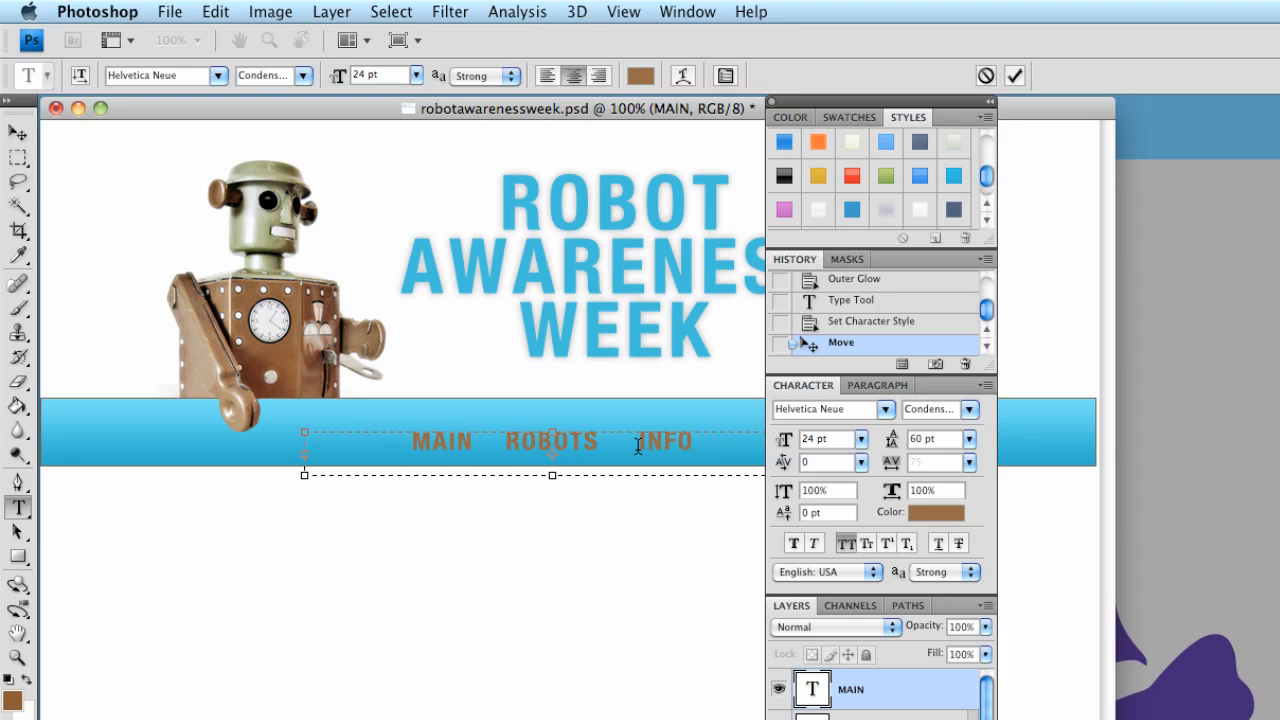
type("   CONTACT")
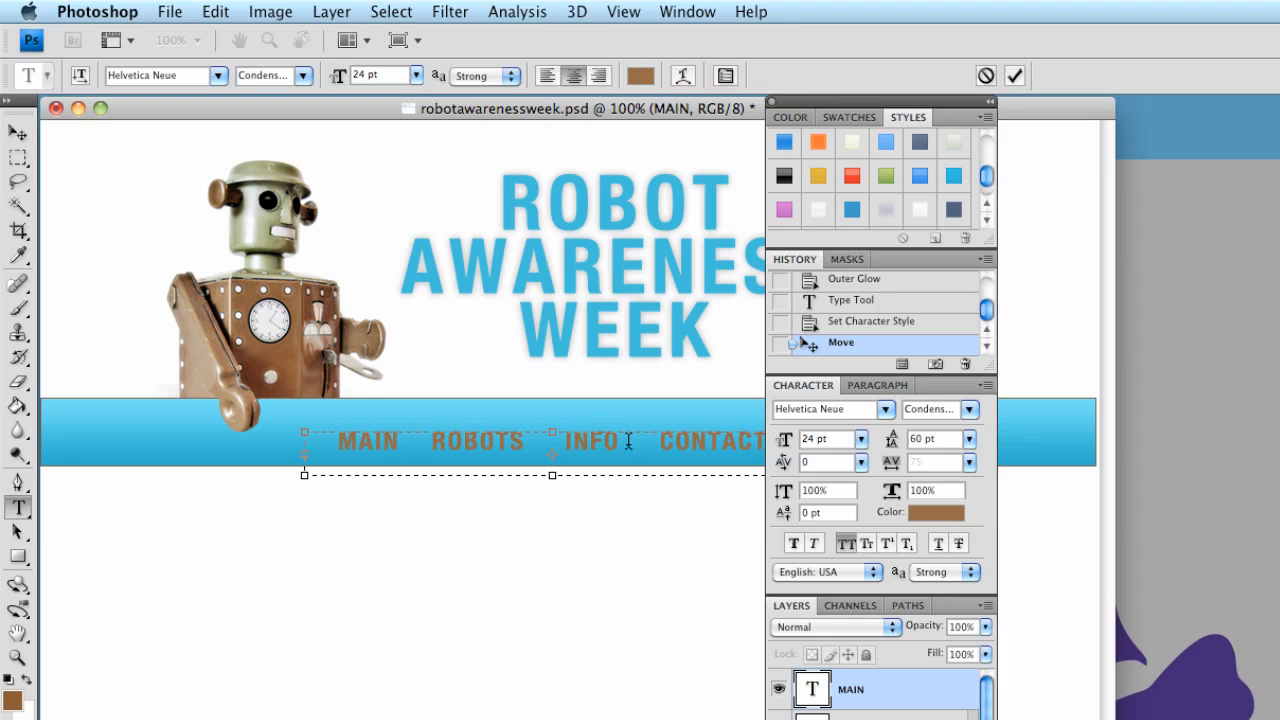
left_click(18, 132)
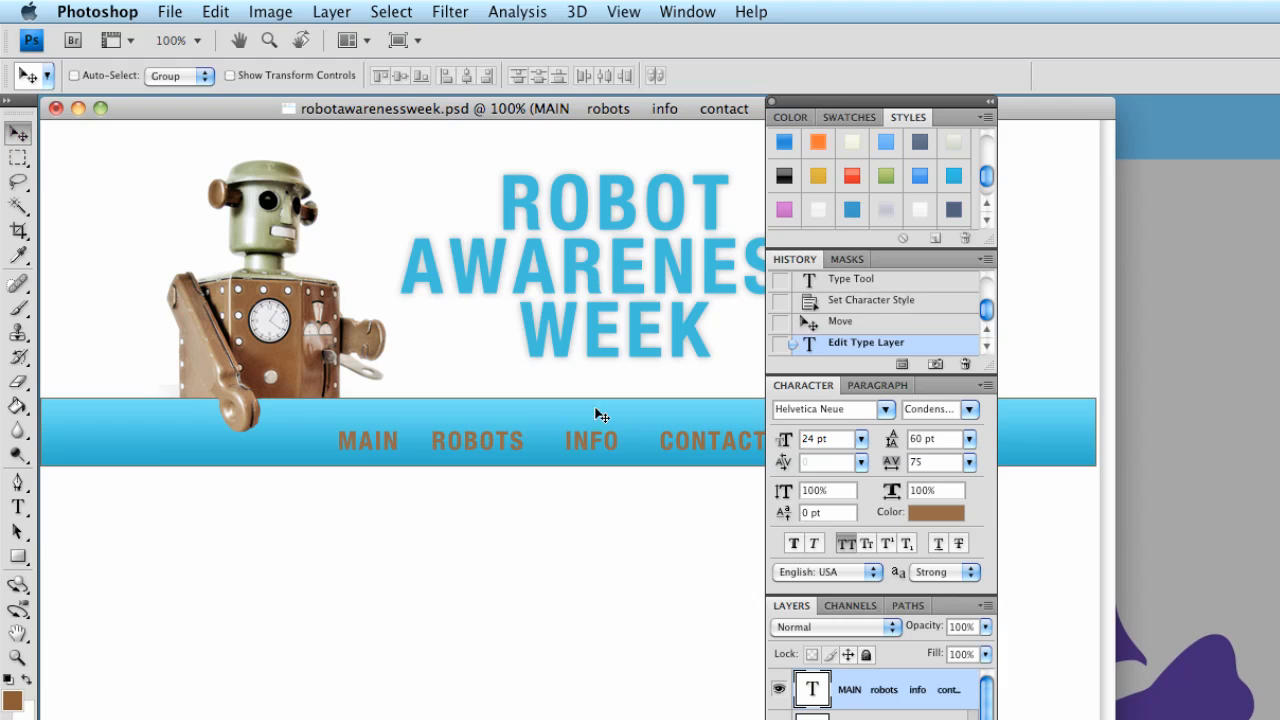
Step: Shift the menu text up and left on the bar, and move the floating panels clear of the title
left_click_drag(656, 446, 649, 437)
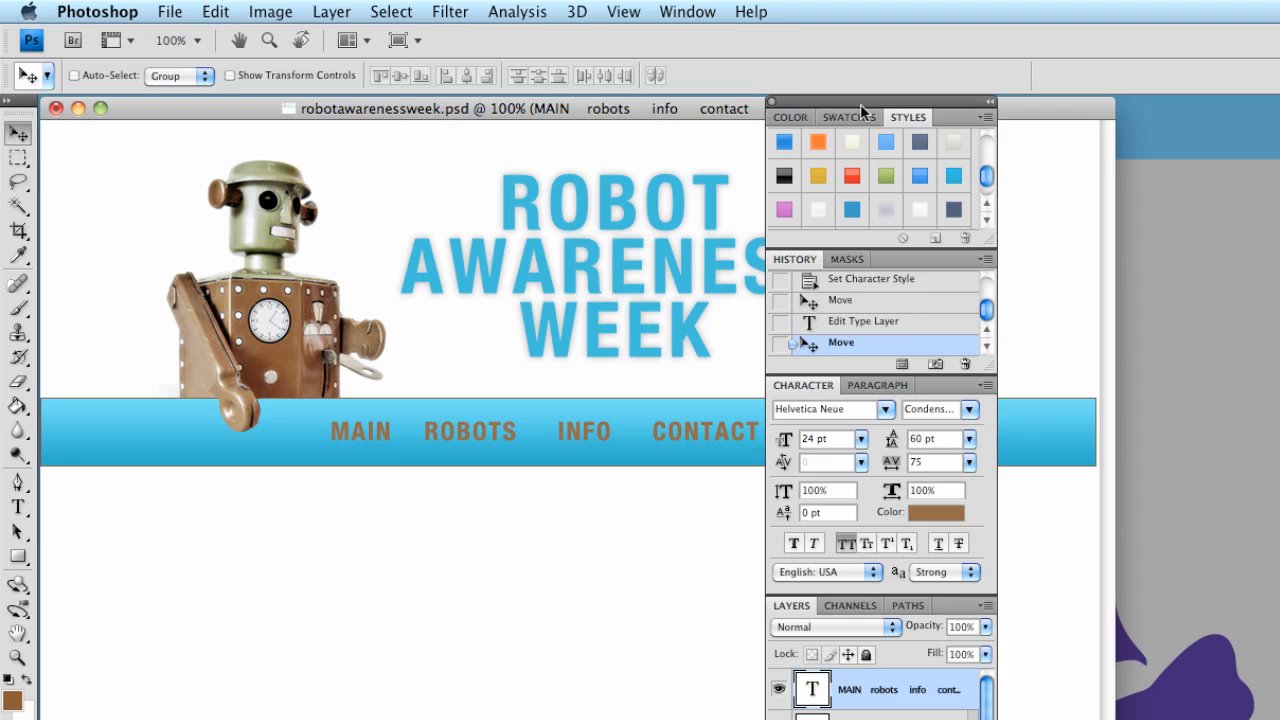
left_click_drag(860, 103, 993, 102)
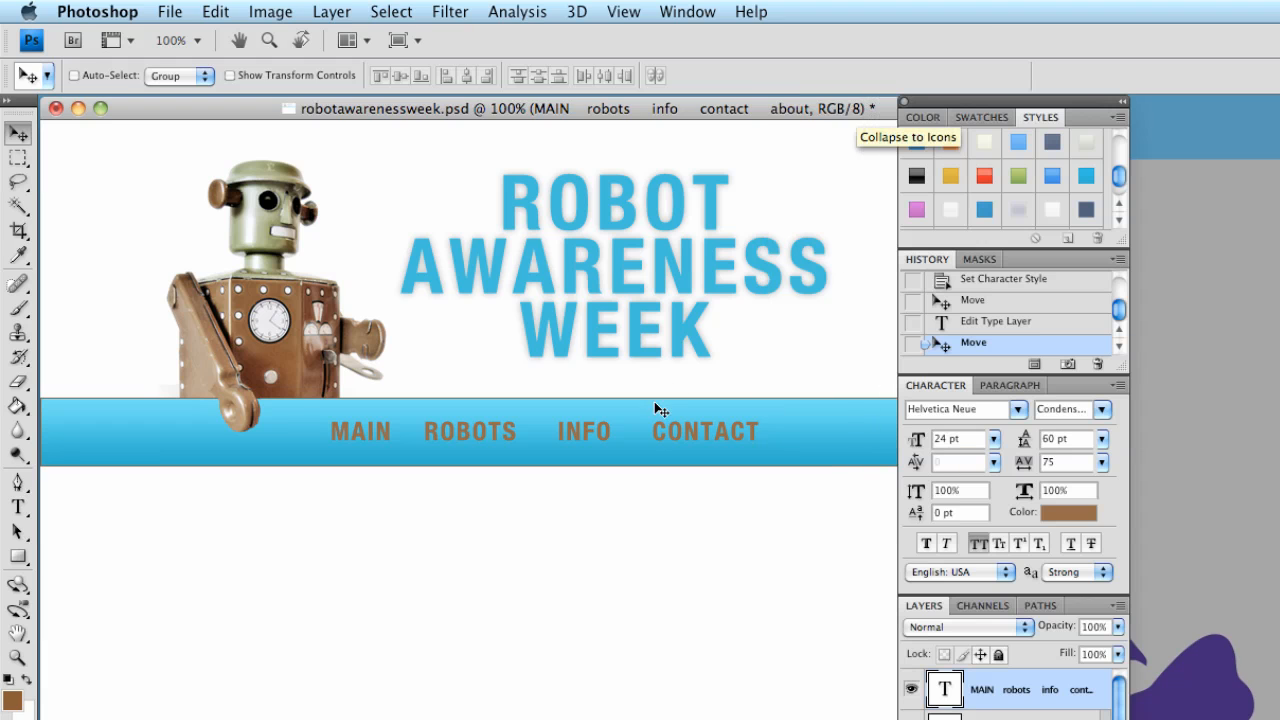
left_click_drag(662, 442, 630, 447)
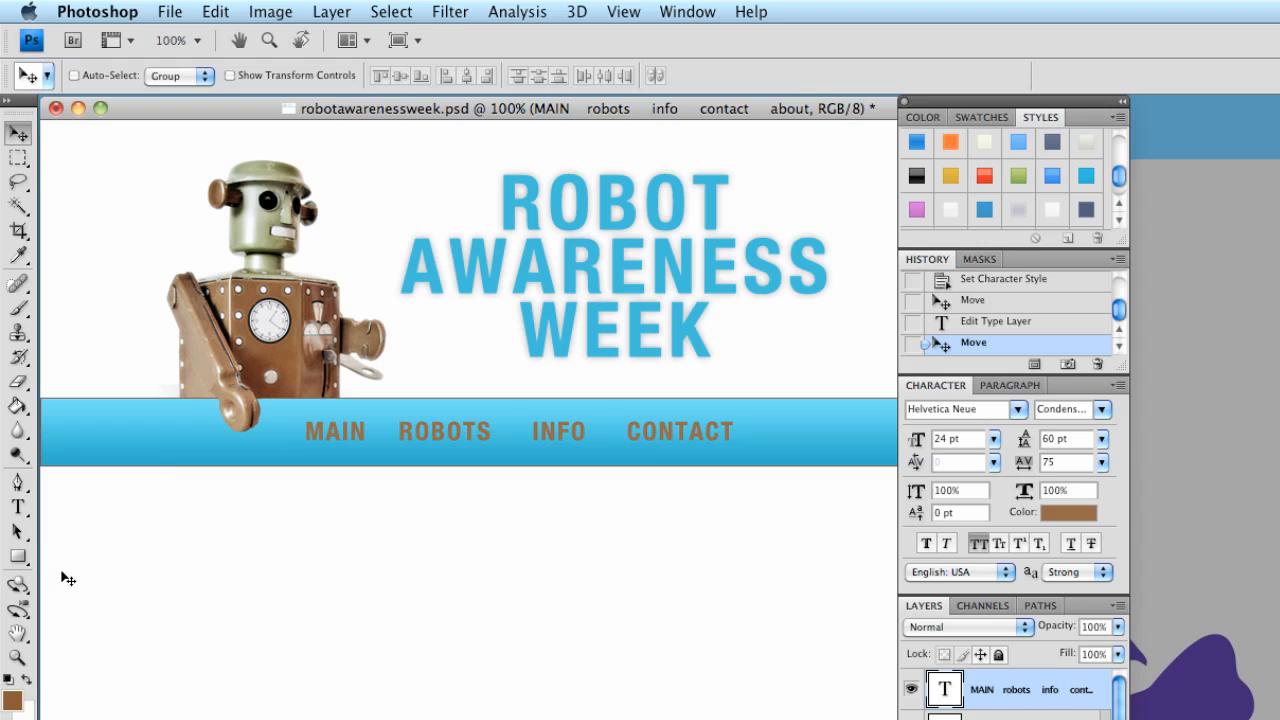
Step: Widen the menu text box until ABOUT fits on the line, and nudge the menu text slightly down
left_click(17, 507)
left_click(432, 438)
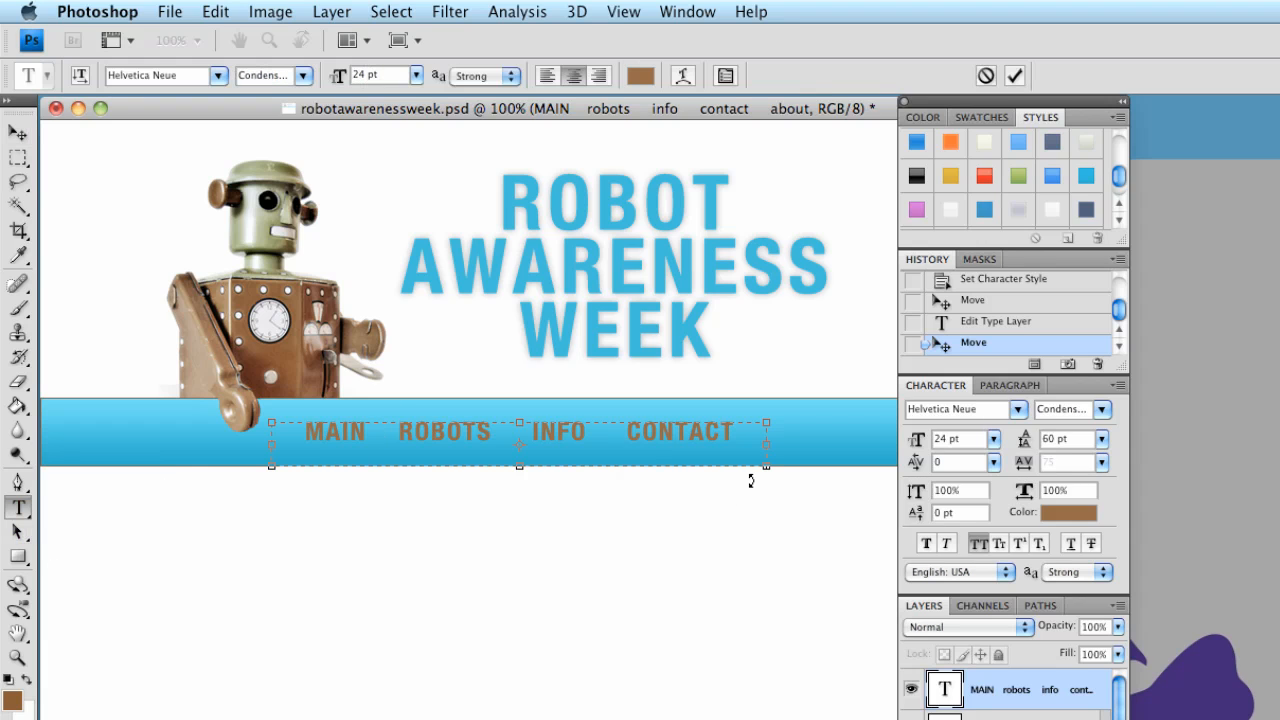
left_click_drag(762, 470, 883, 476)
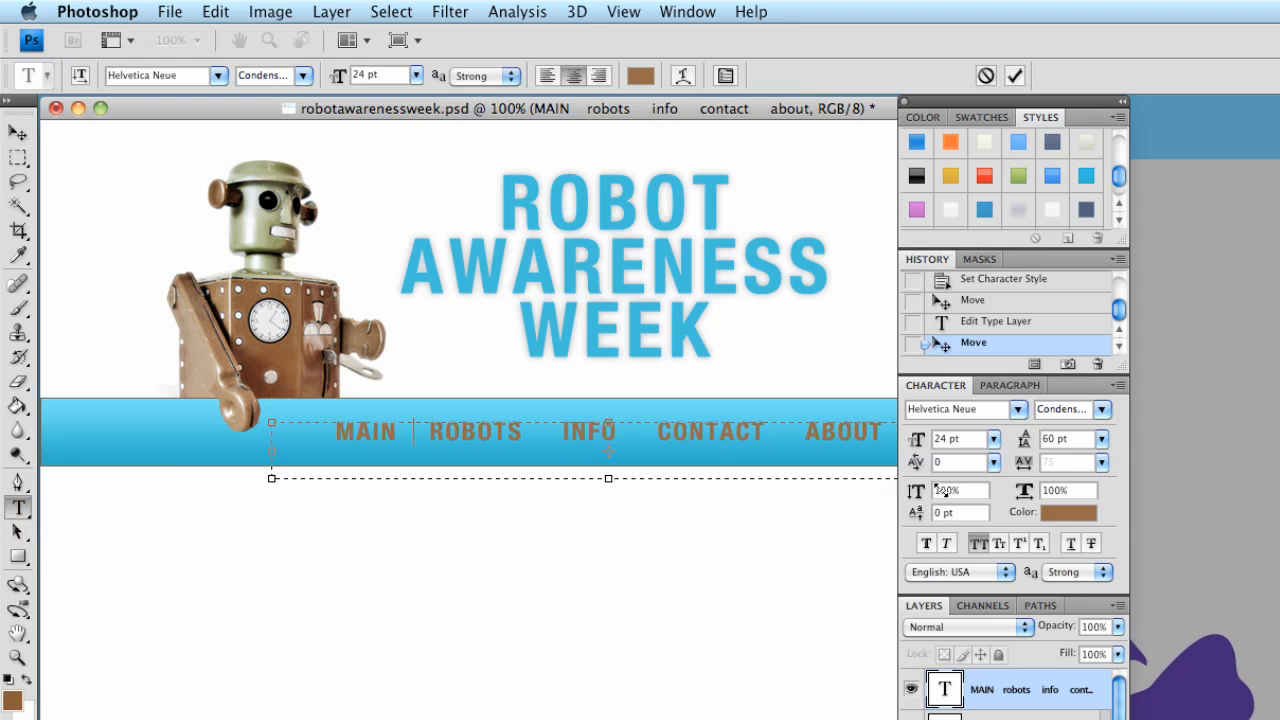
left_click(17, 132)
key("Down")
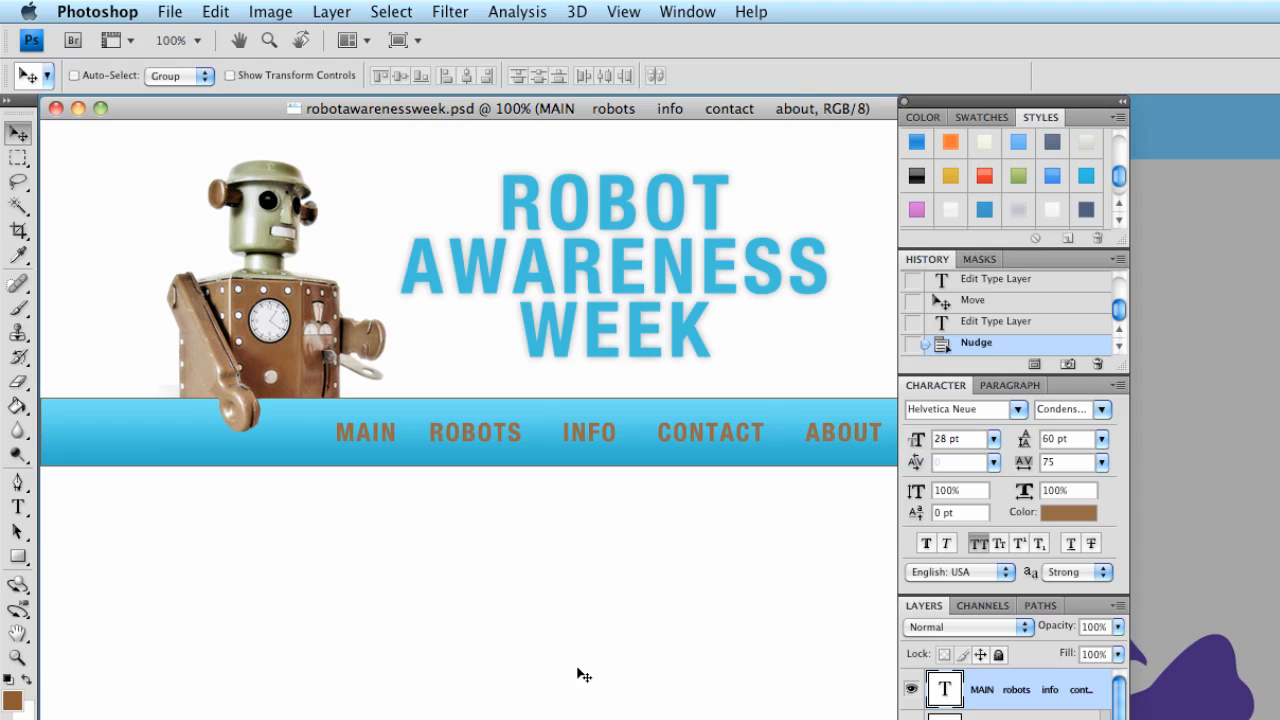
Step: Add a layer beneath the robot and cover the area below the bar with a rectangle in a muted green sampled from the robot's head
scroll(1010, 694, "down", 3)
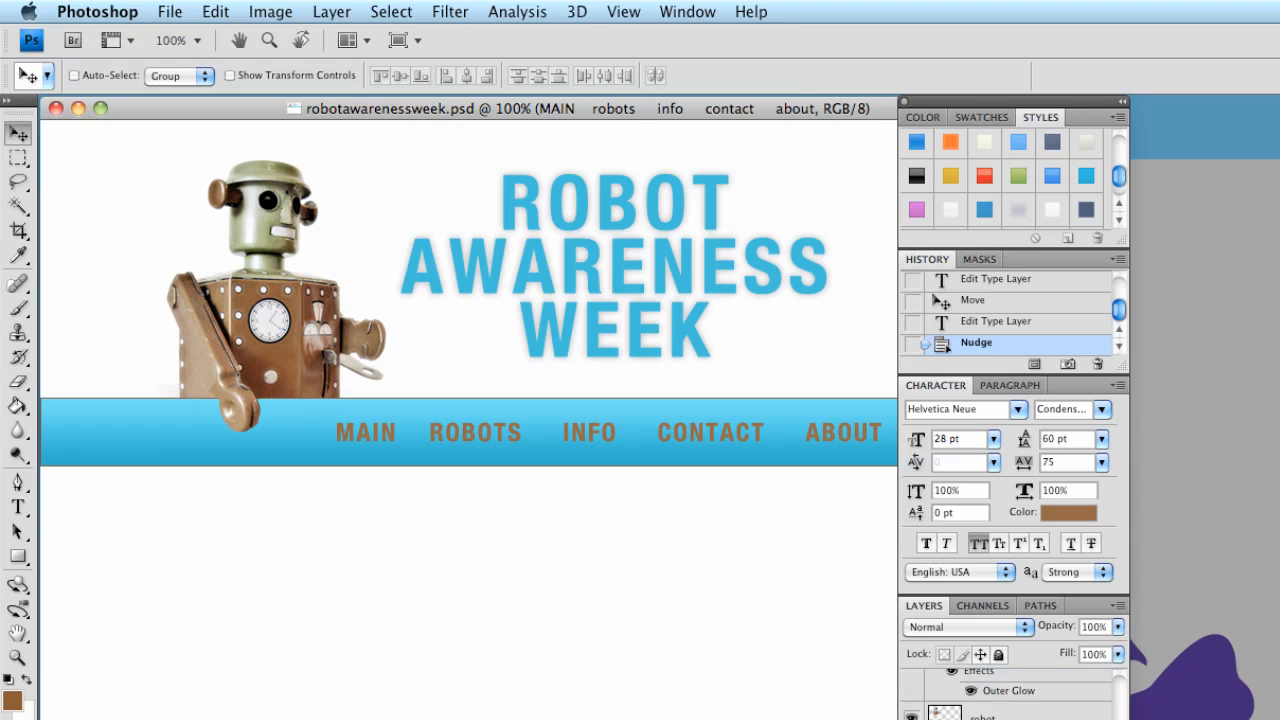
key("alt+comma")
key("super+shift+alt+n")
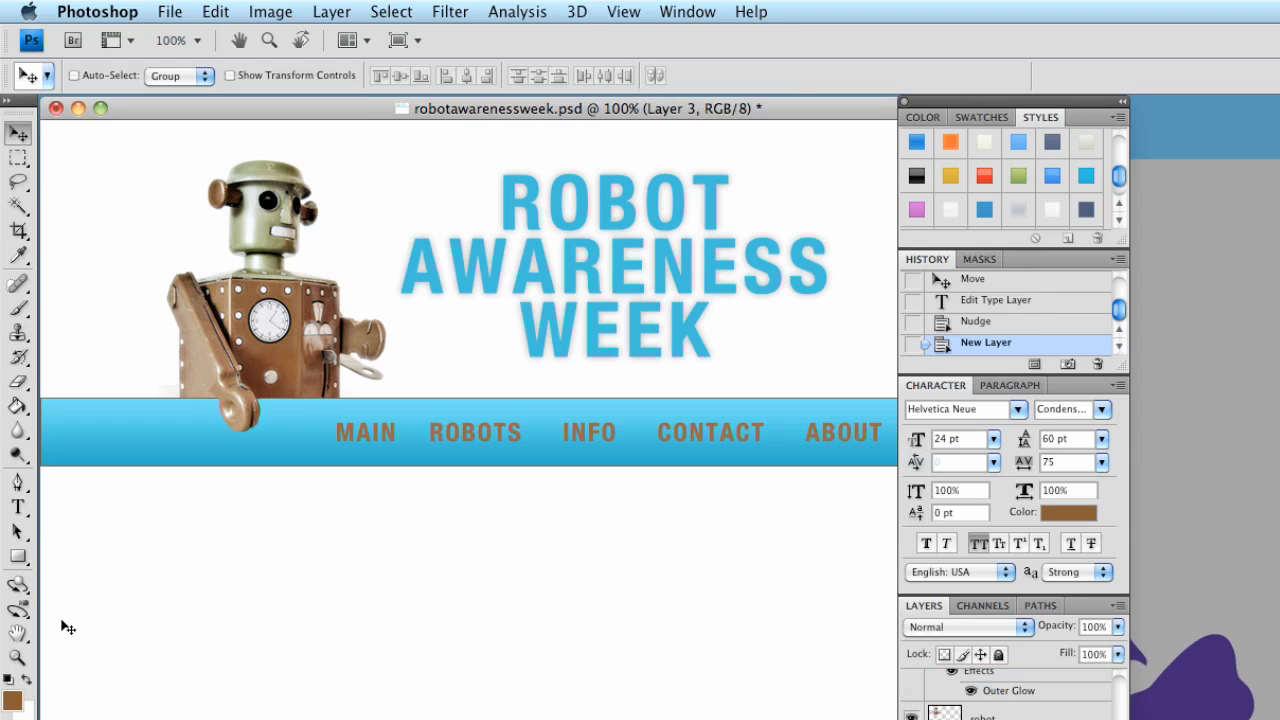
left_click(18, 557)
left_click(12, 700)
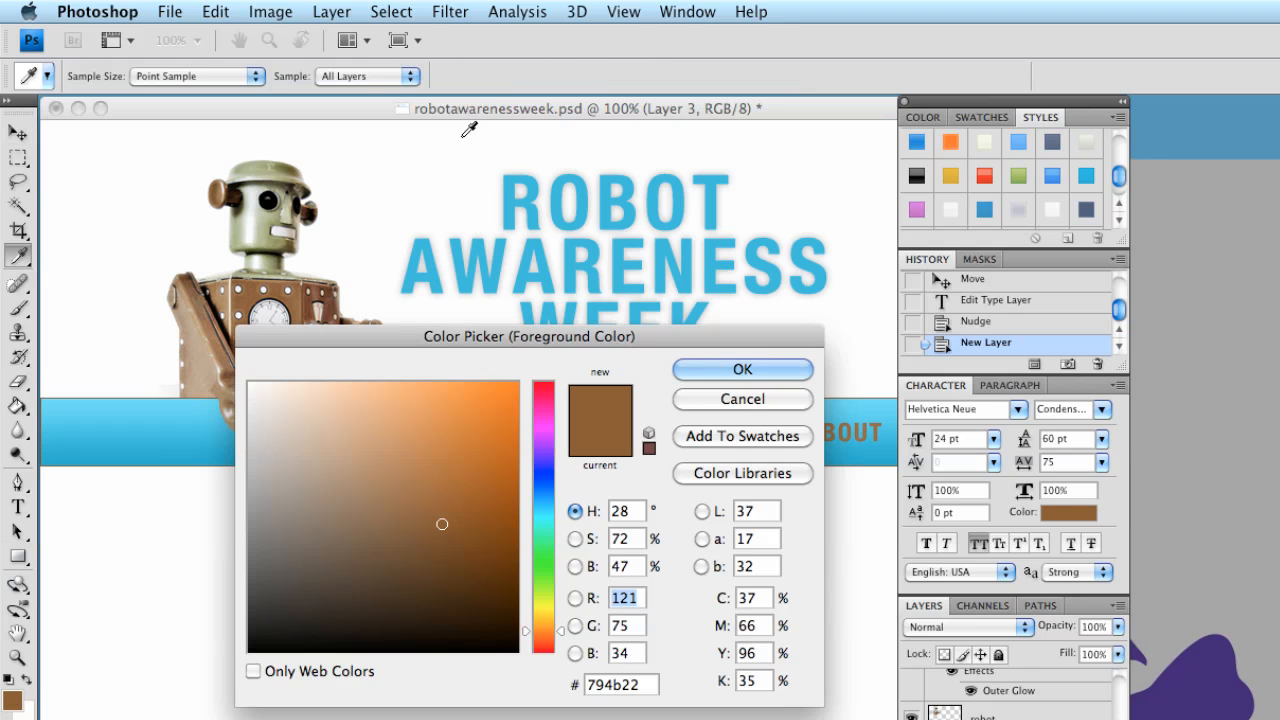
left_click(260, 218)
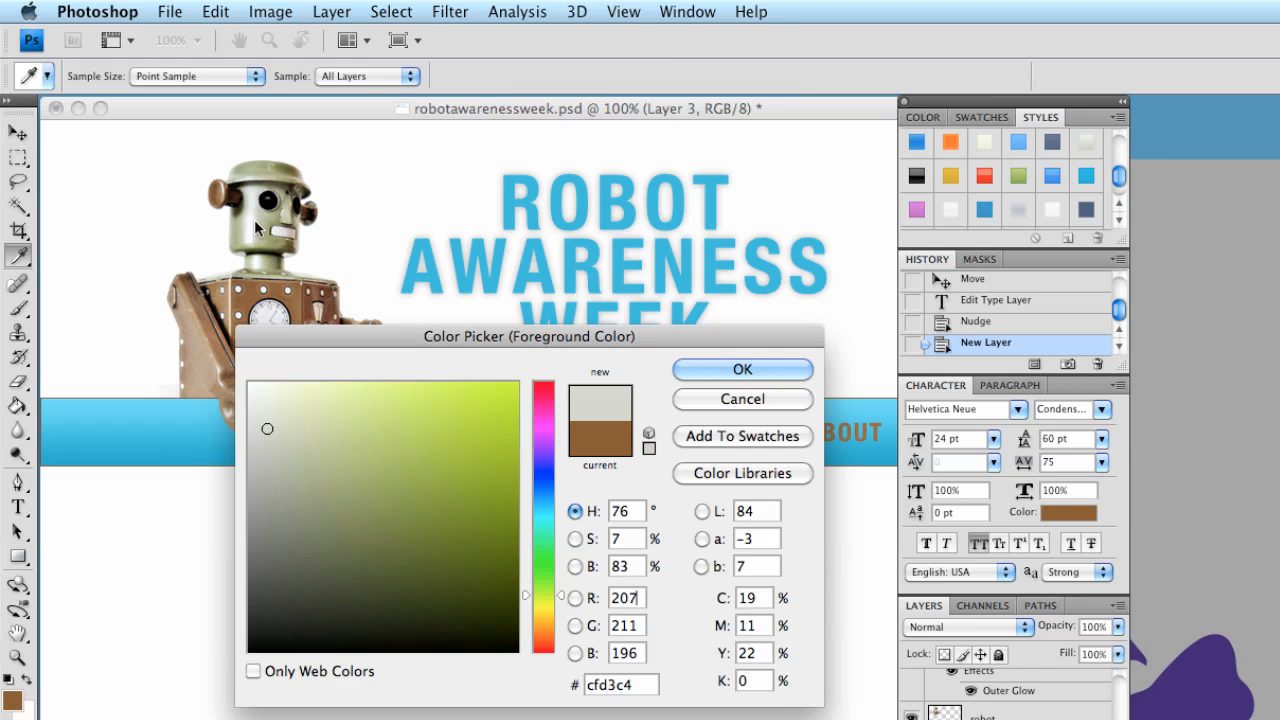
left_click(258, 198)
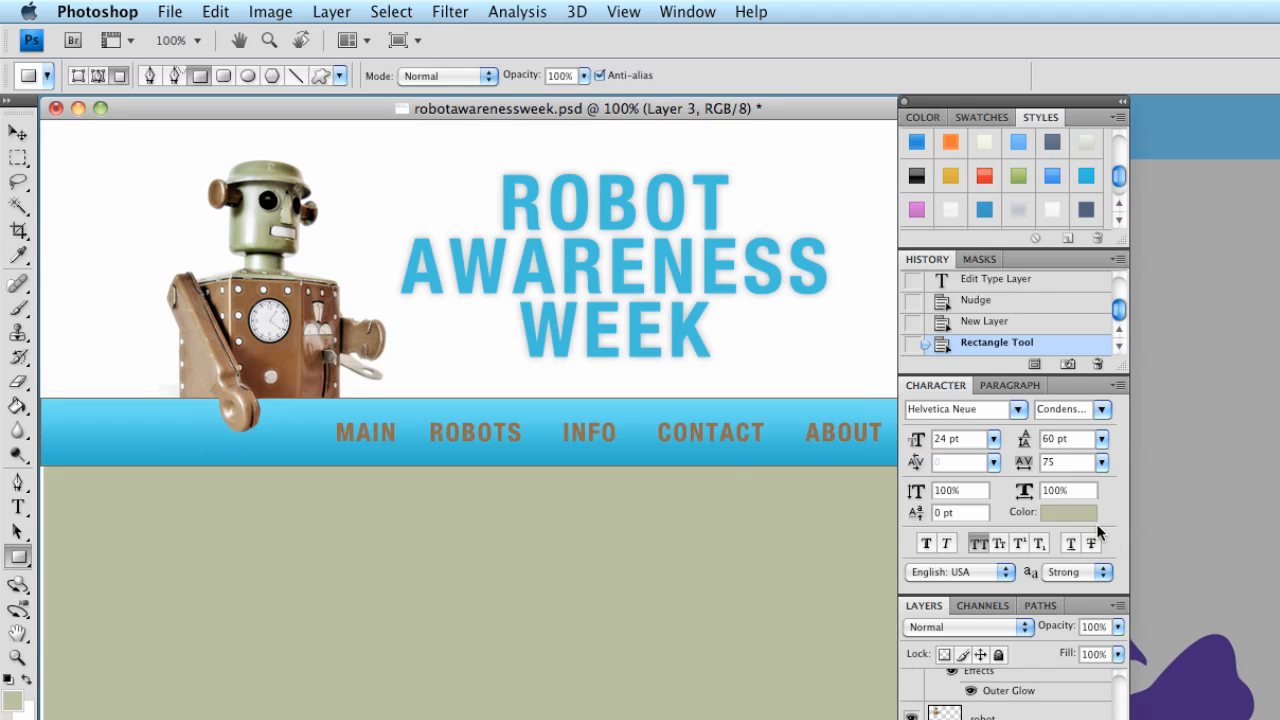
Step: Refill the rectangle below the bar with pale grey-green d8dccb, and replace that with a pale blue, about c5f4ff, based on the bar's color
left_click(12, 699)
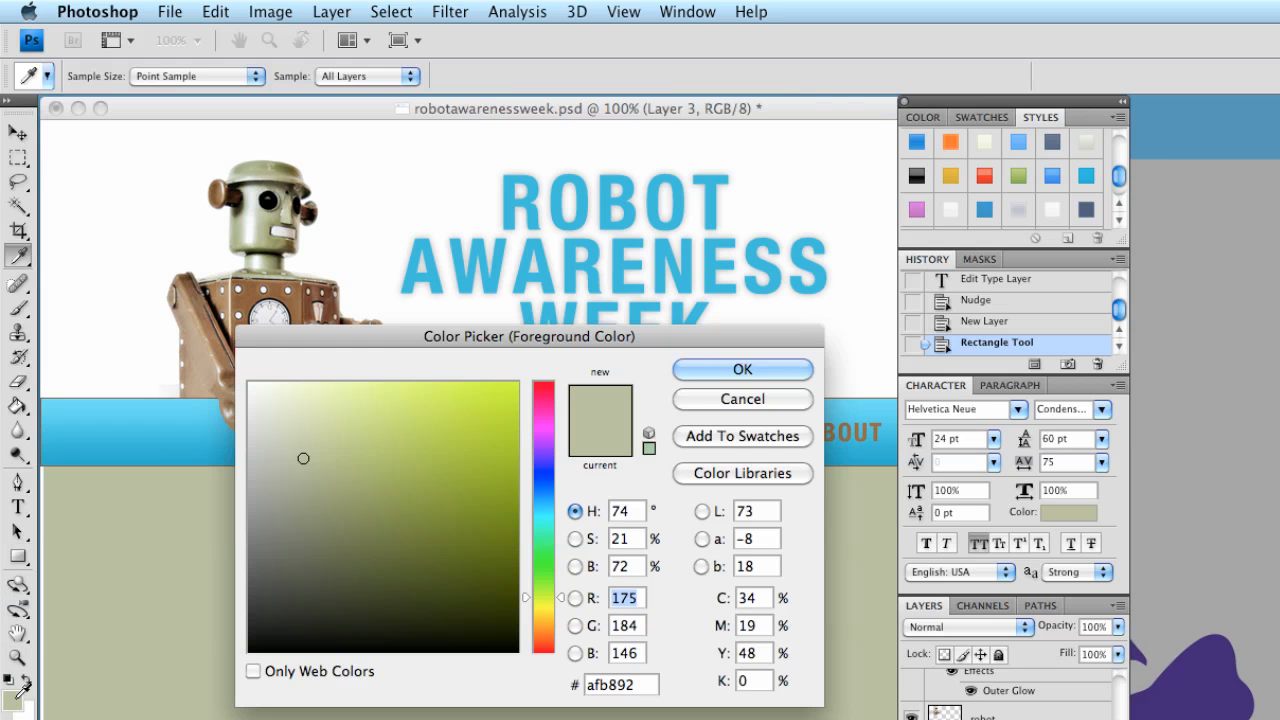
left_click(291, 435)
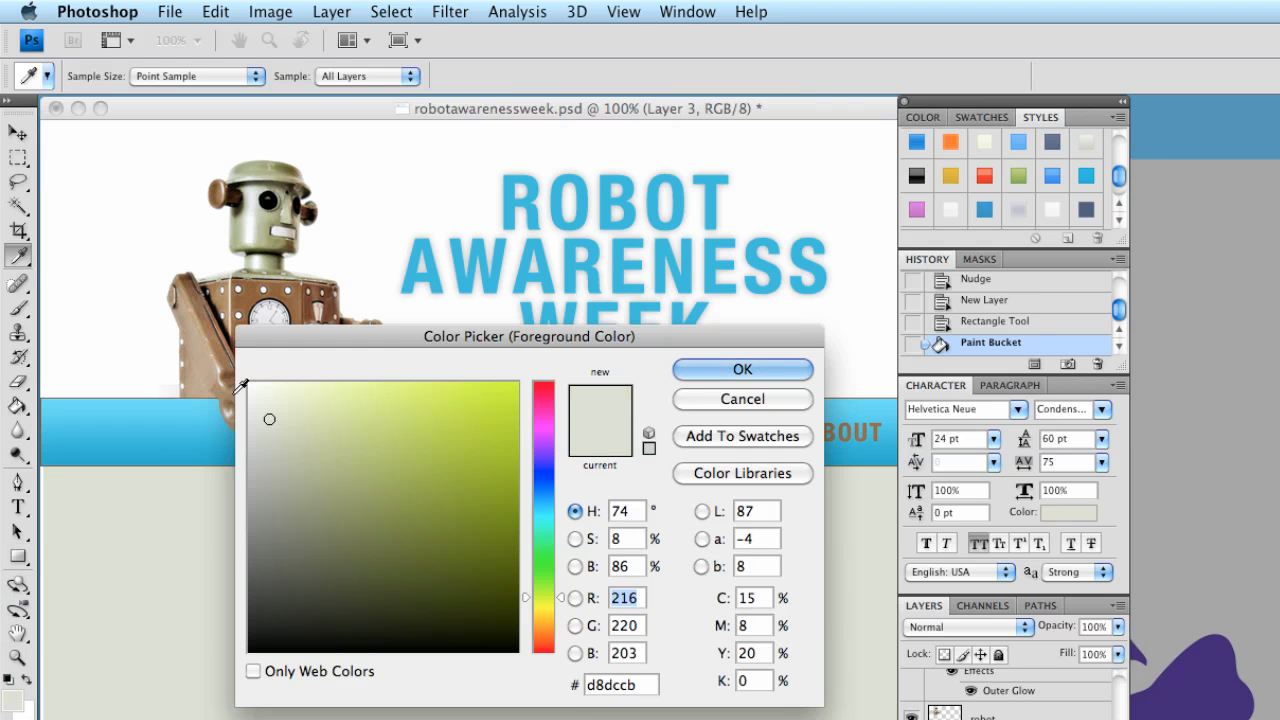
left_click(179, 425)
left_click_drag(389, 441, 309, 363)
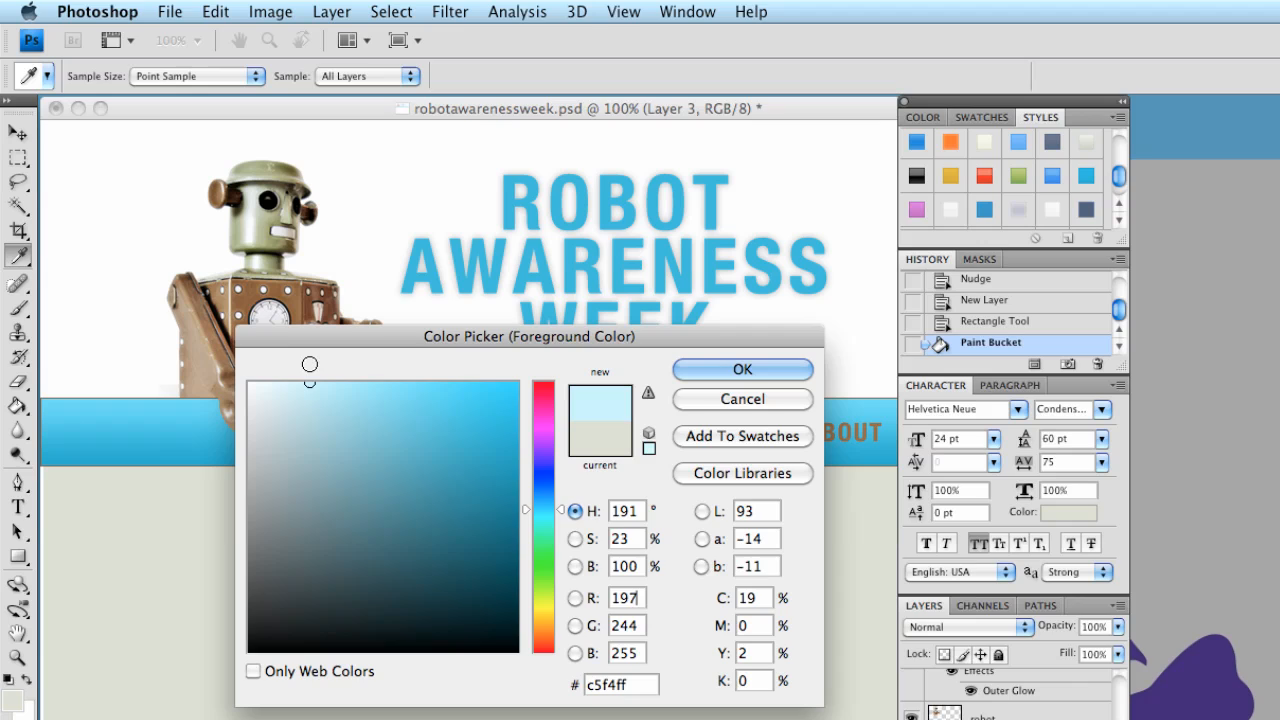
left_click(680, 372)
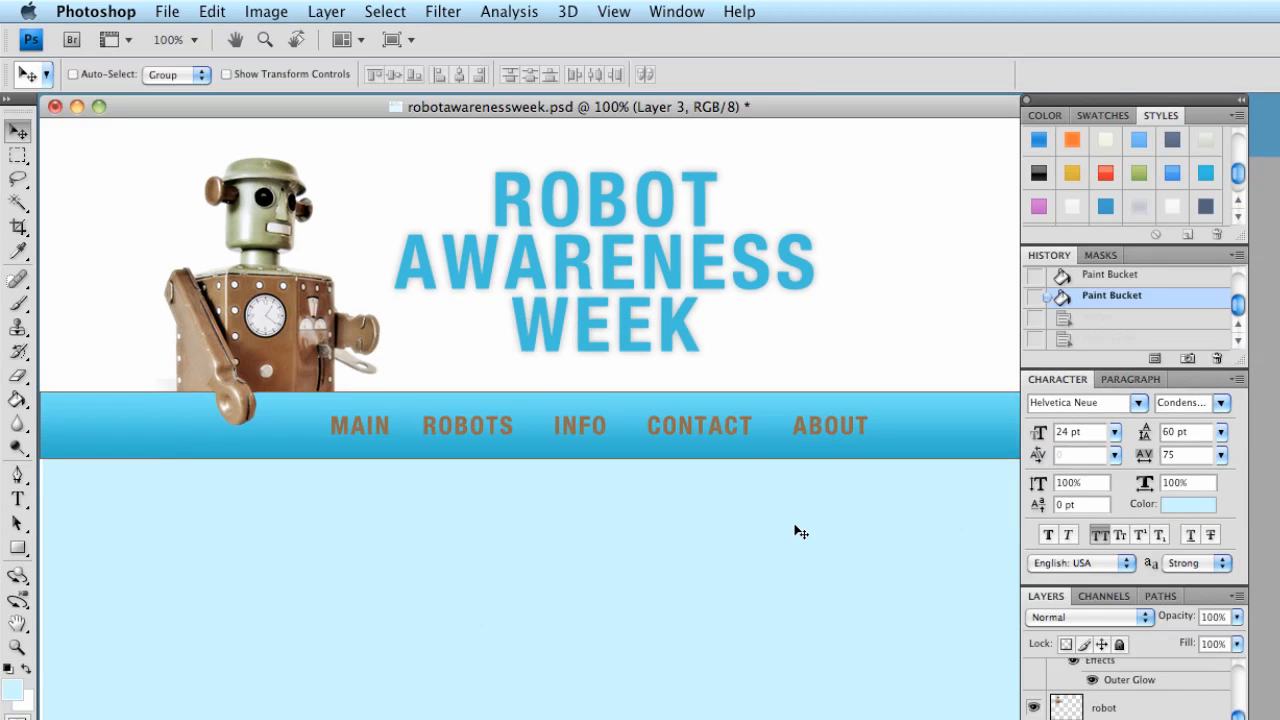
Step: Nudge the menu text layer about 9 pixels to the right along the blue bar
scroll(1150, 705, "up", 2)
scroll(1135, 690, "up", 1)
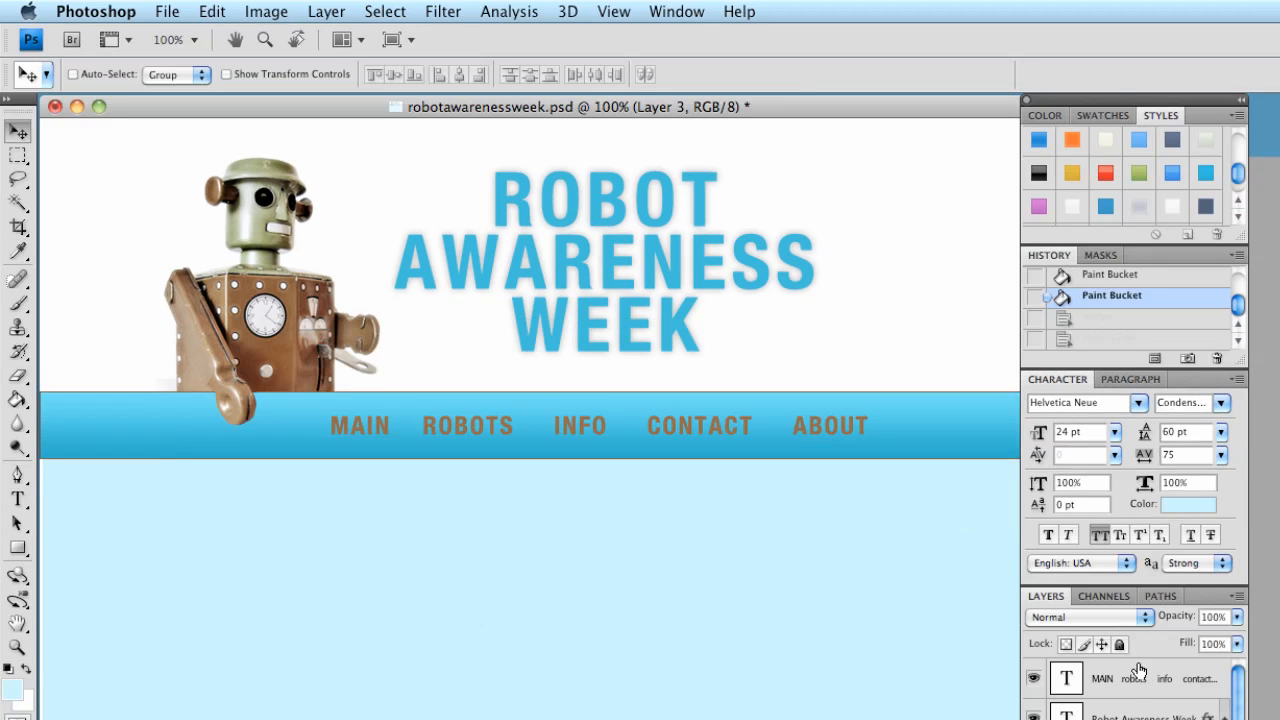
left_click(1132, 694)
key("Right")
key("Right")
key("Right")
key("Right")
key("Right")
key("Right")
key("Right")
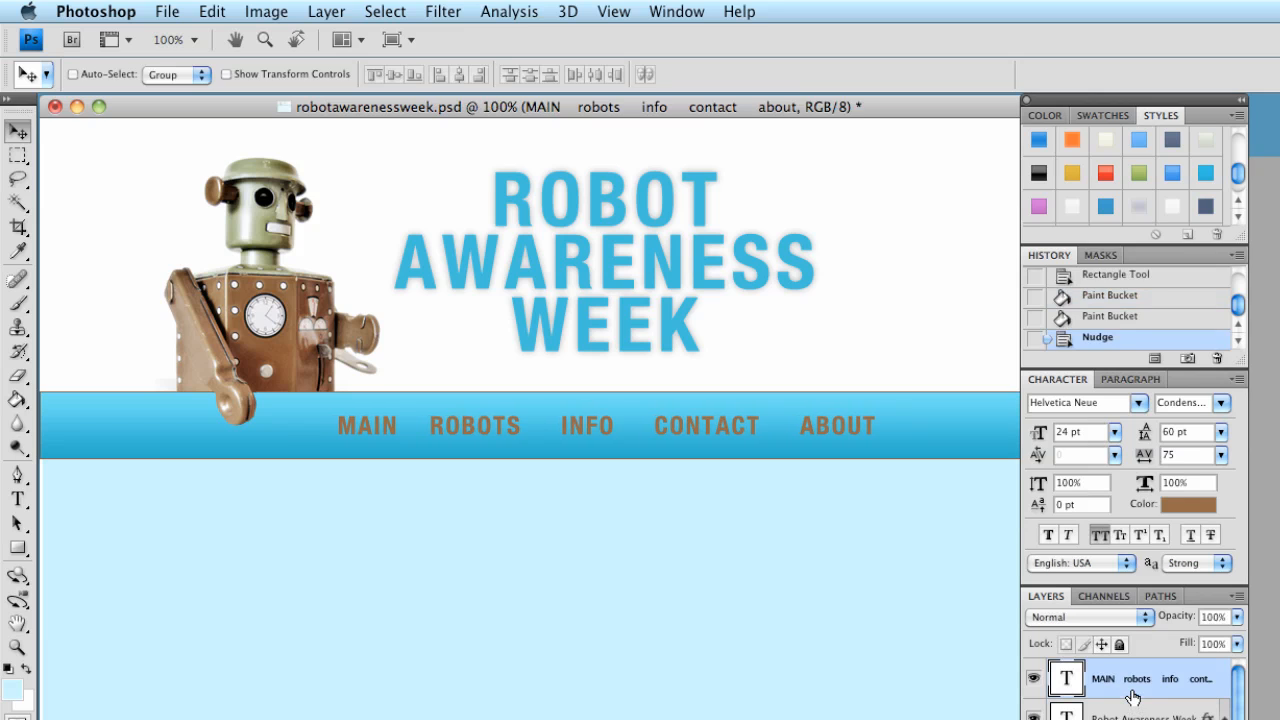
key("Right")
key("Right")
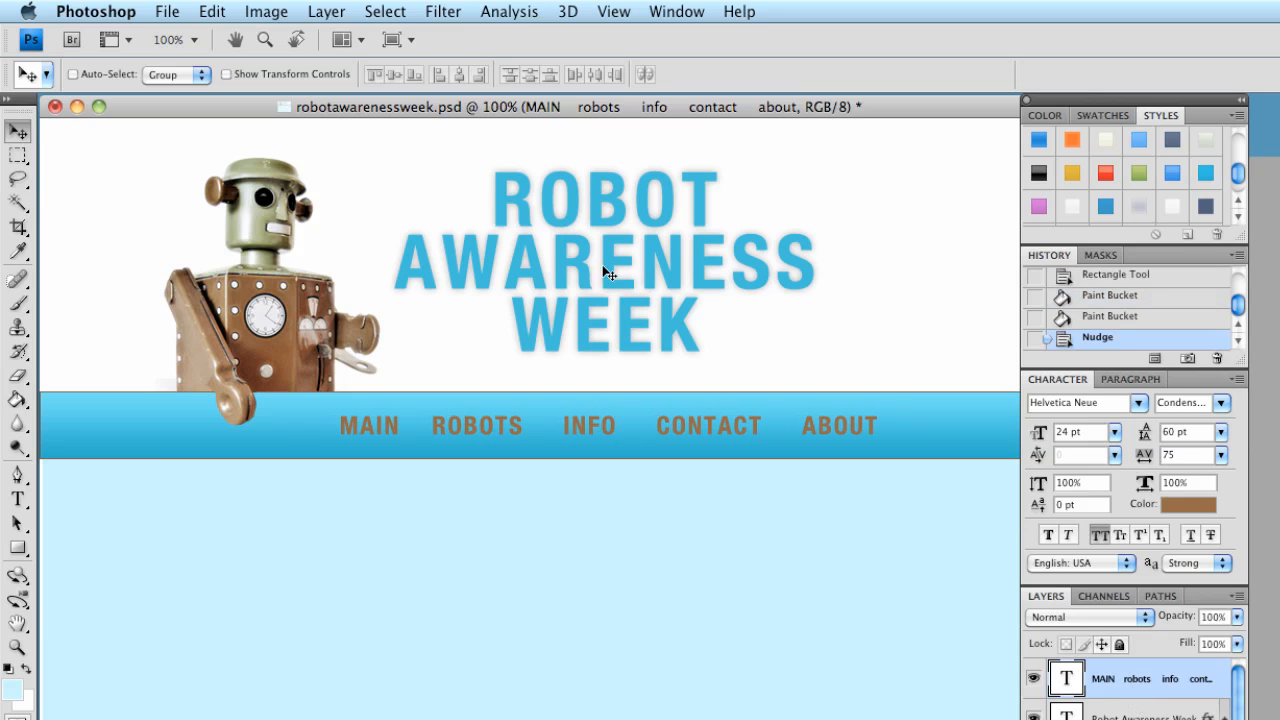
Step: Apply a white Outer Glow at 39% opacity to the menu text layer
left_click(325, 11)
mouse_move(357, 137)
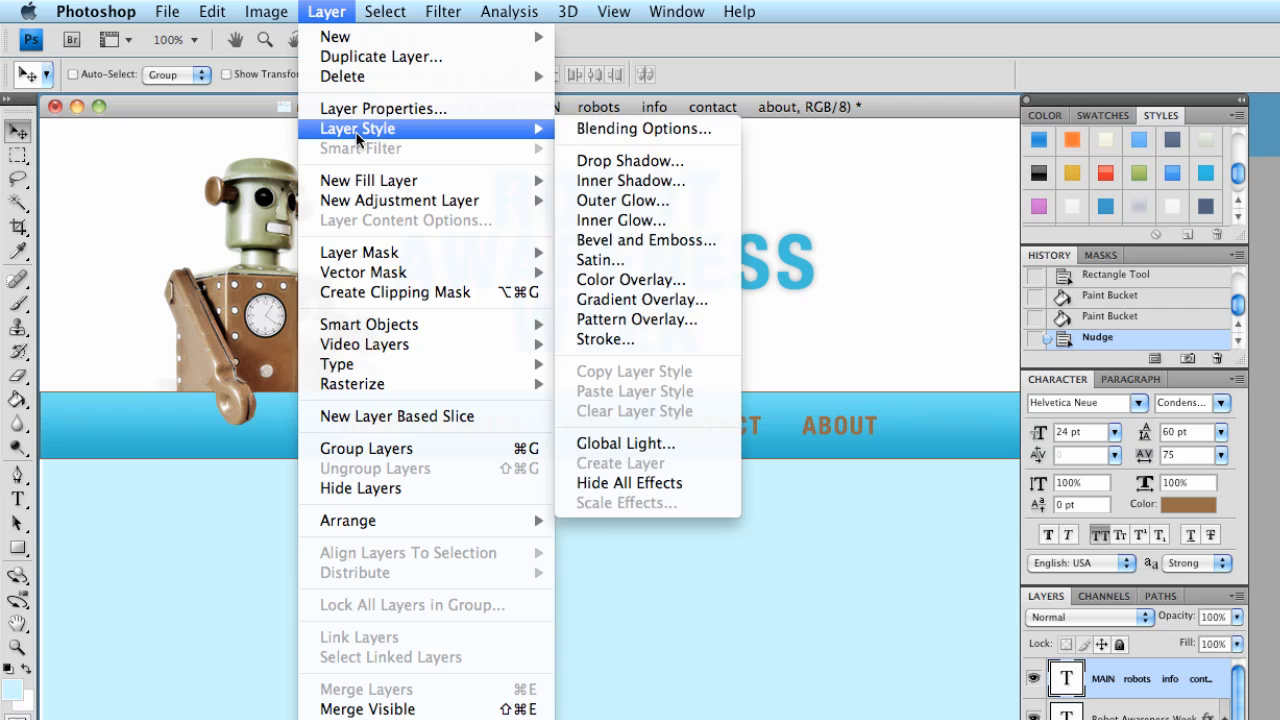
left_click(662, 201)
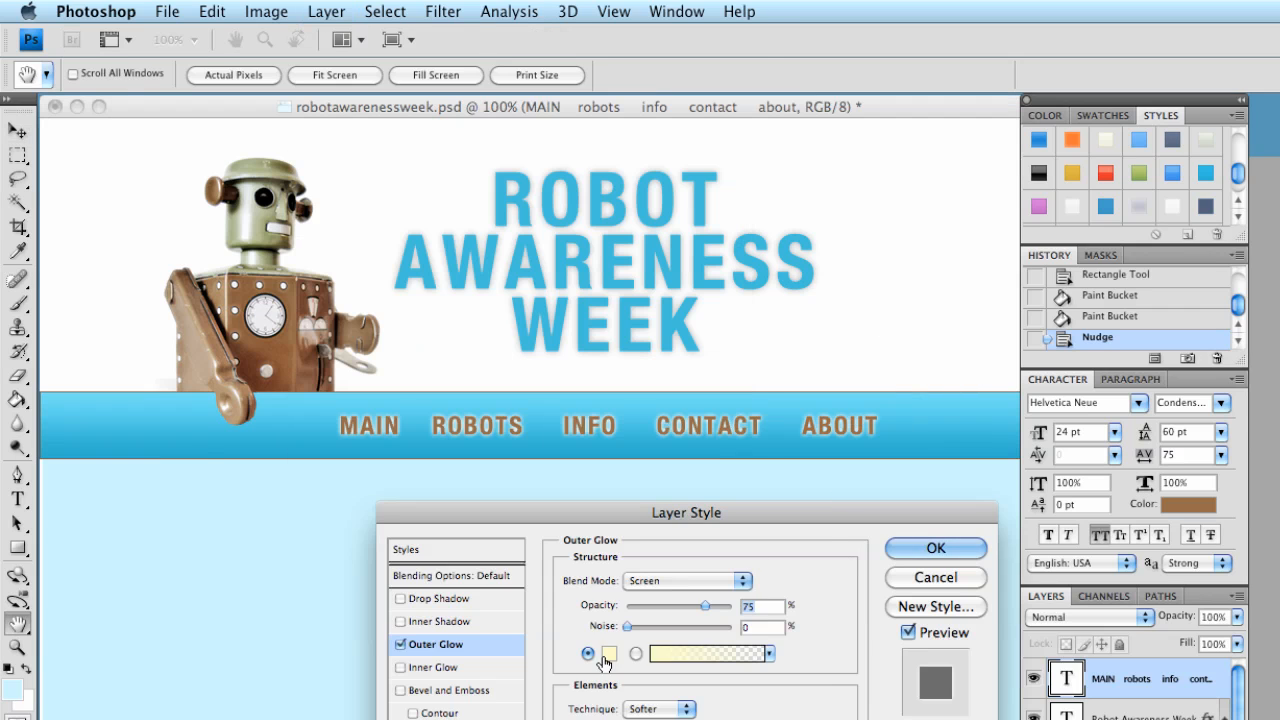
left_click(606, 656)
left_click(245, 375)
left_click(730, 361)
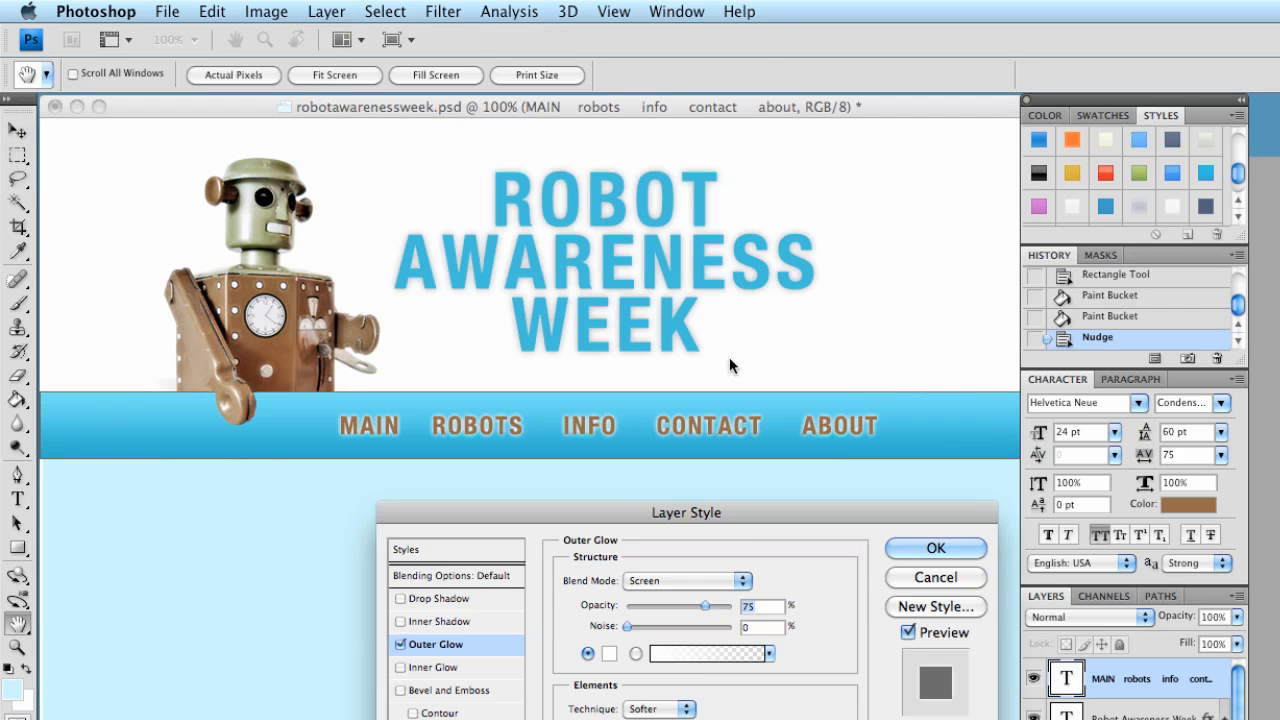
left_click(668, 607)
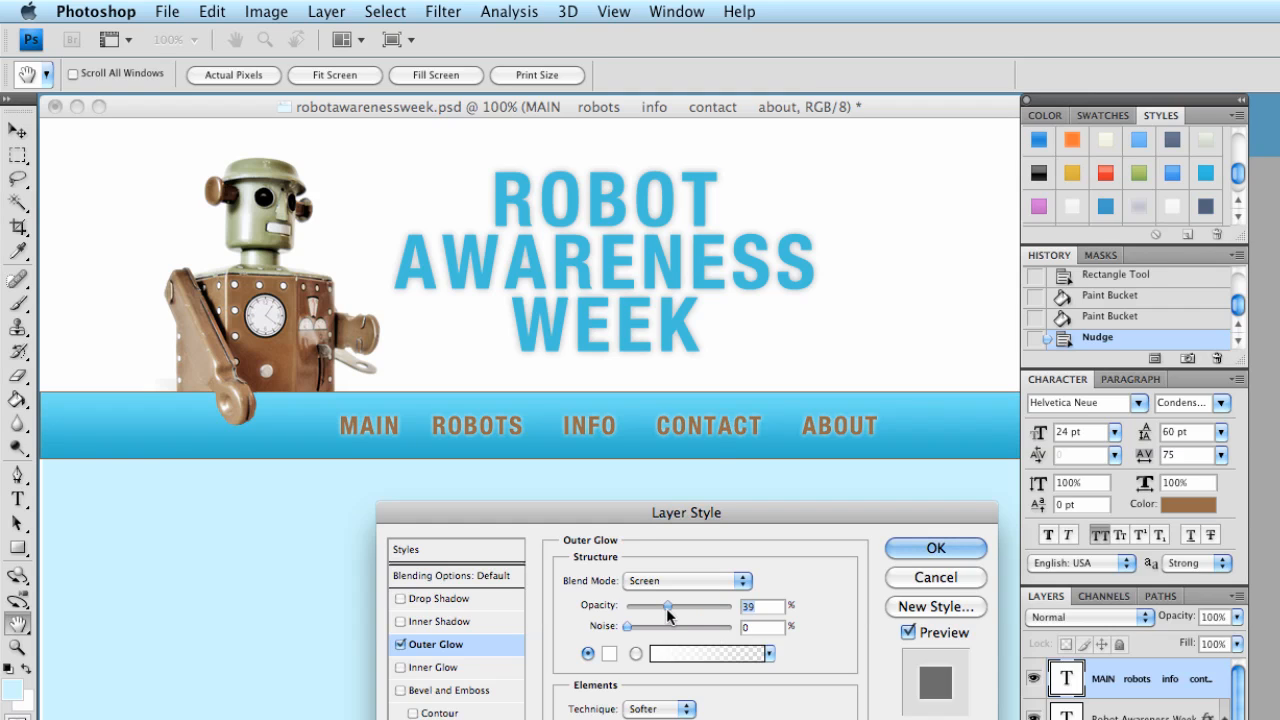
left_click(923, 554)
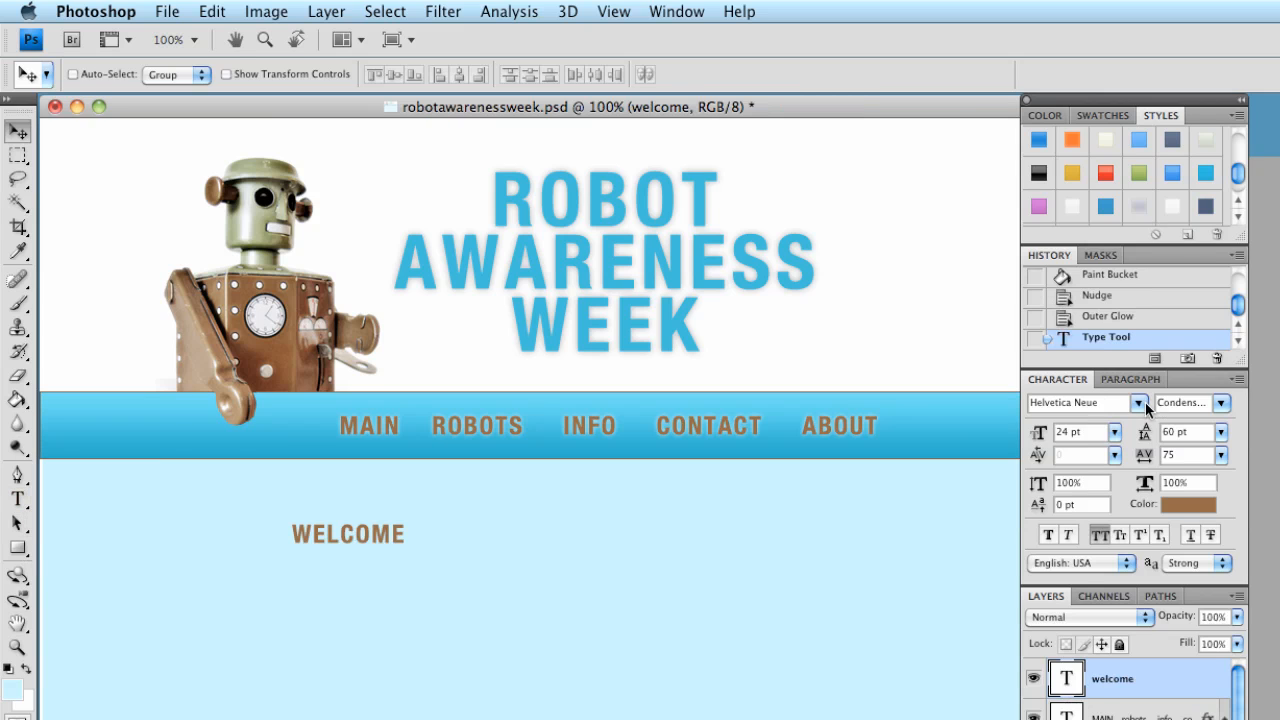
Step: Format the WELCOME heading in Rockwell Extra Bold at 36 pt with tracking 0, and place it below the robot on the pale blue area
left_click(1139, 403)
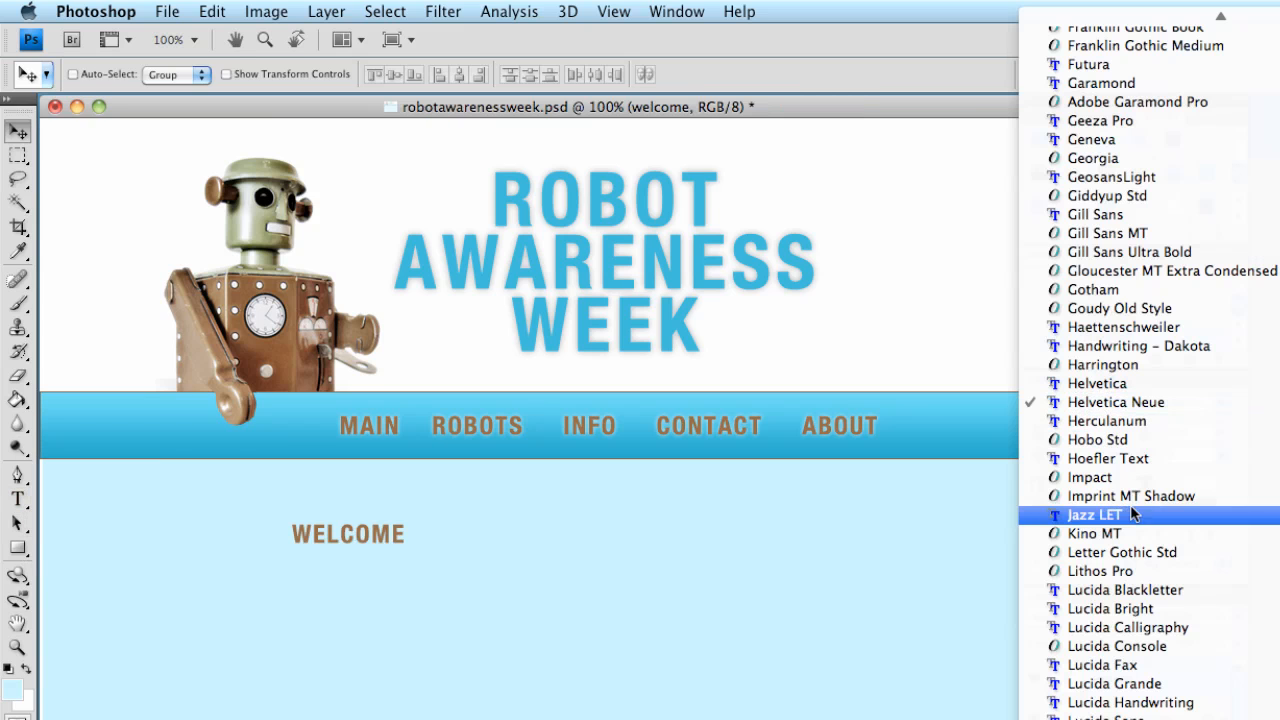
left_click(1135, 425)
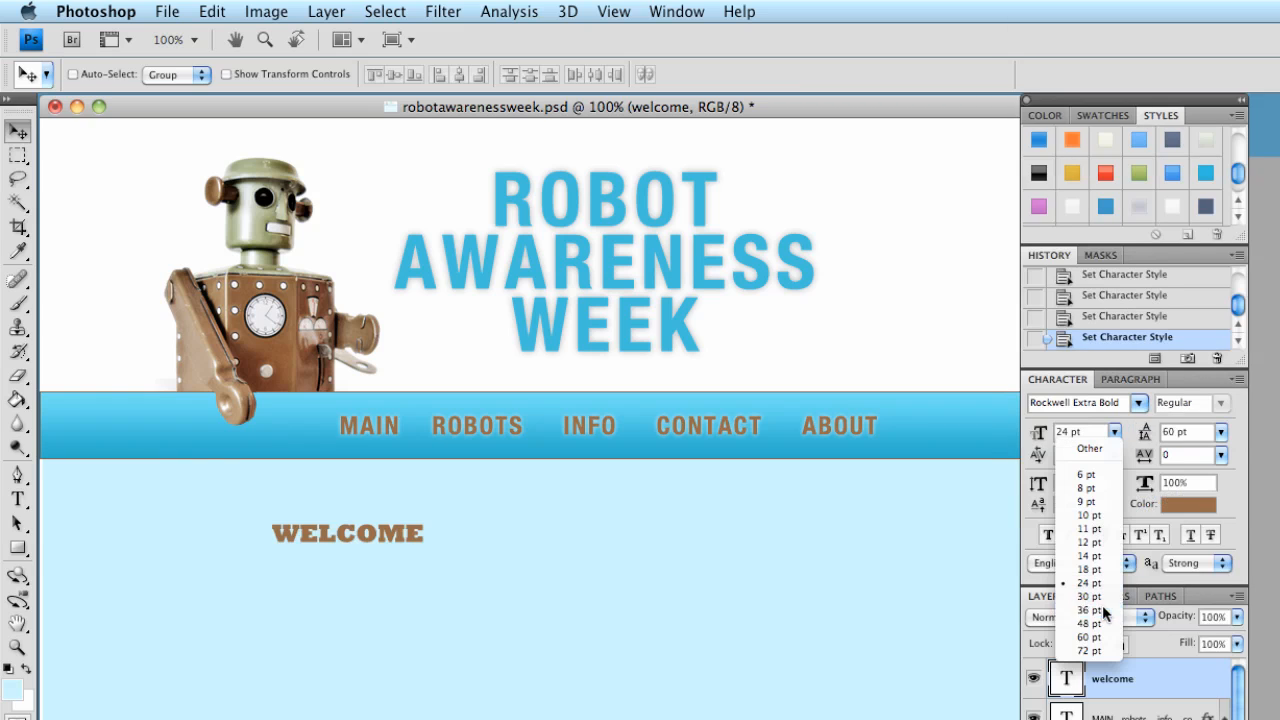
left_click(1102, 605)
left_click_drag(429, 594, 363, 591)
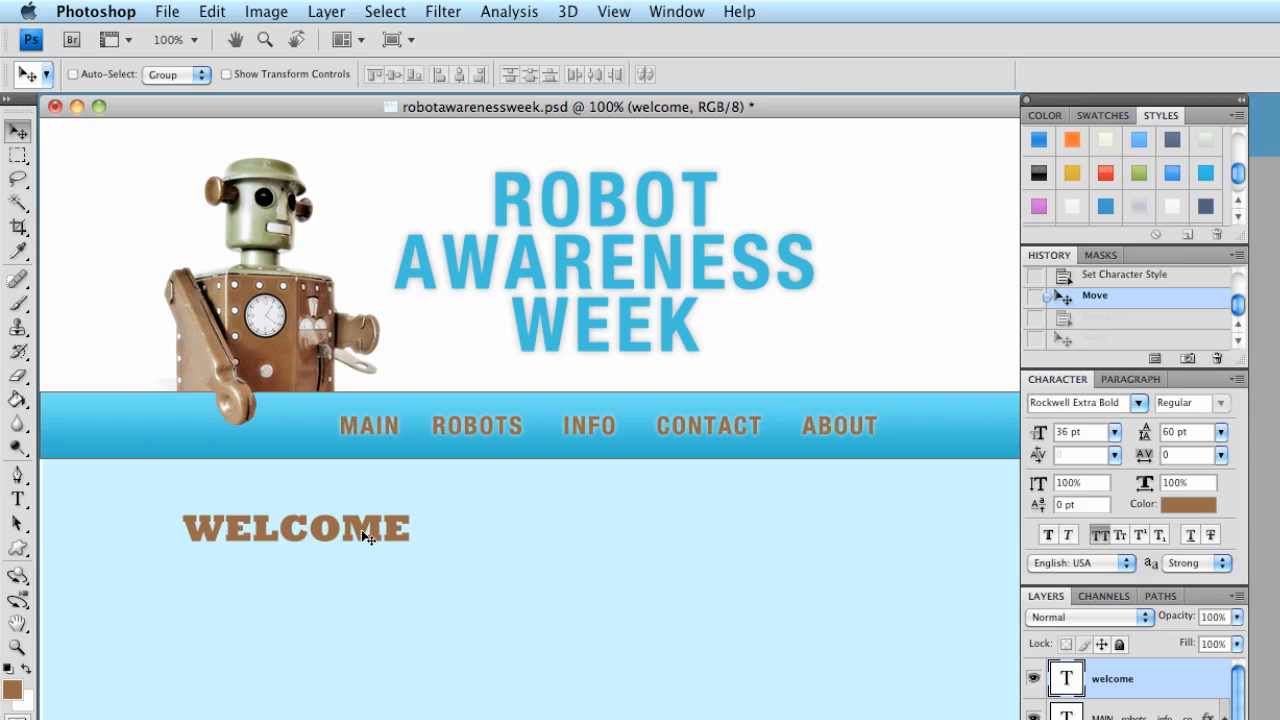
left_click_drag(367, 538, 367, 568)
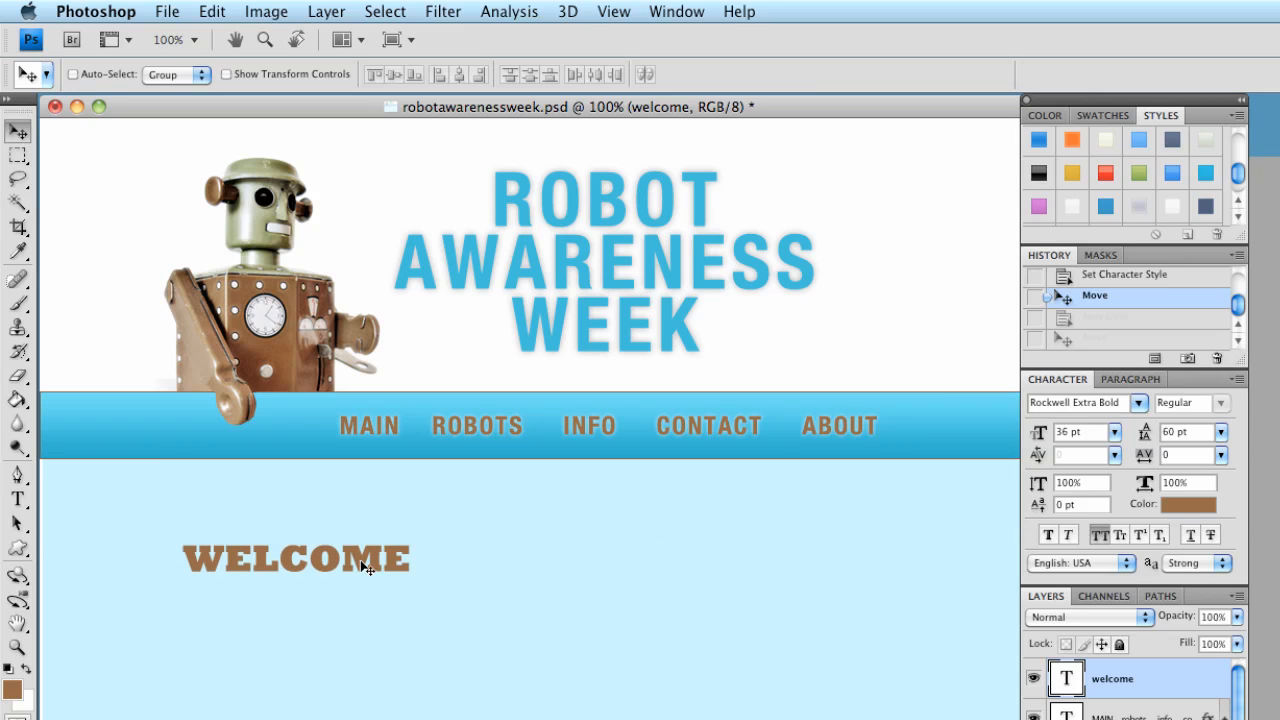
Step: Enlarge the WELCOME text box and add the lines HOW TO TRAIN YOUR ROBOT and ABOUT ROBOTS beneath the heading
left_click(18, 499)
left_click(404, 569)
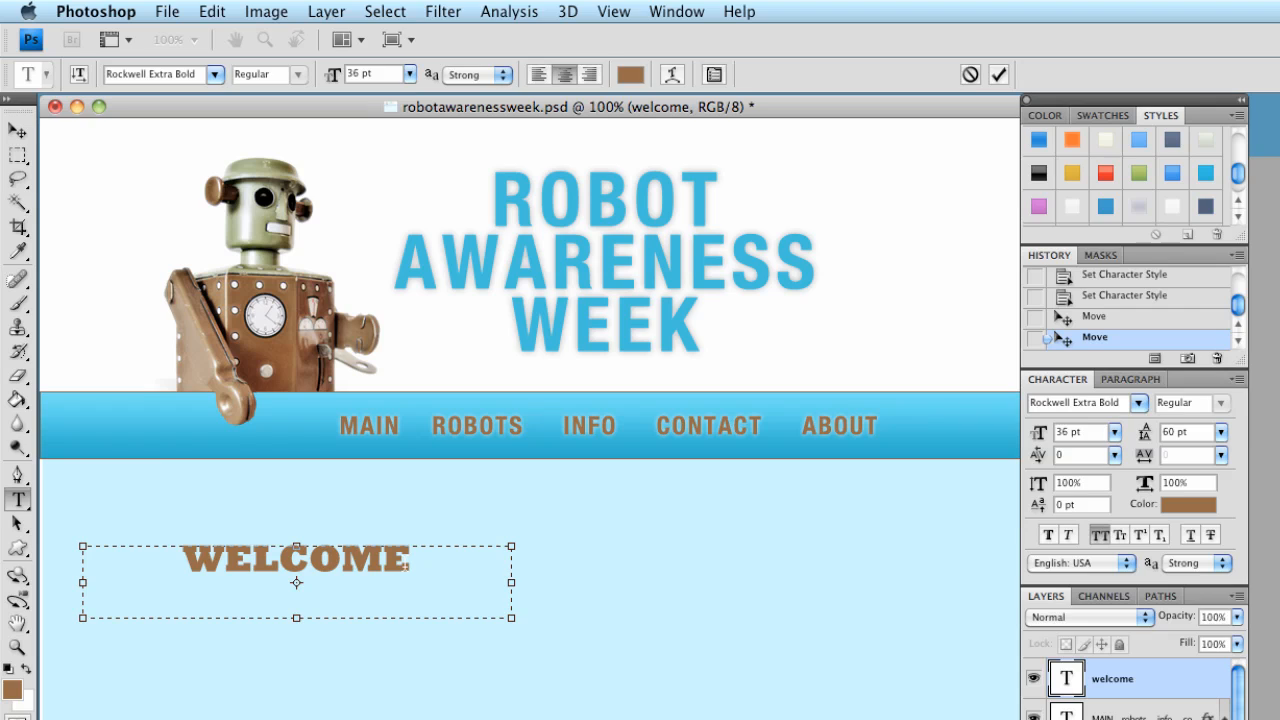
left_click_drag(512, 618, 539, 719)
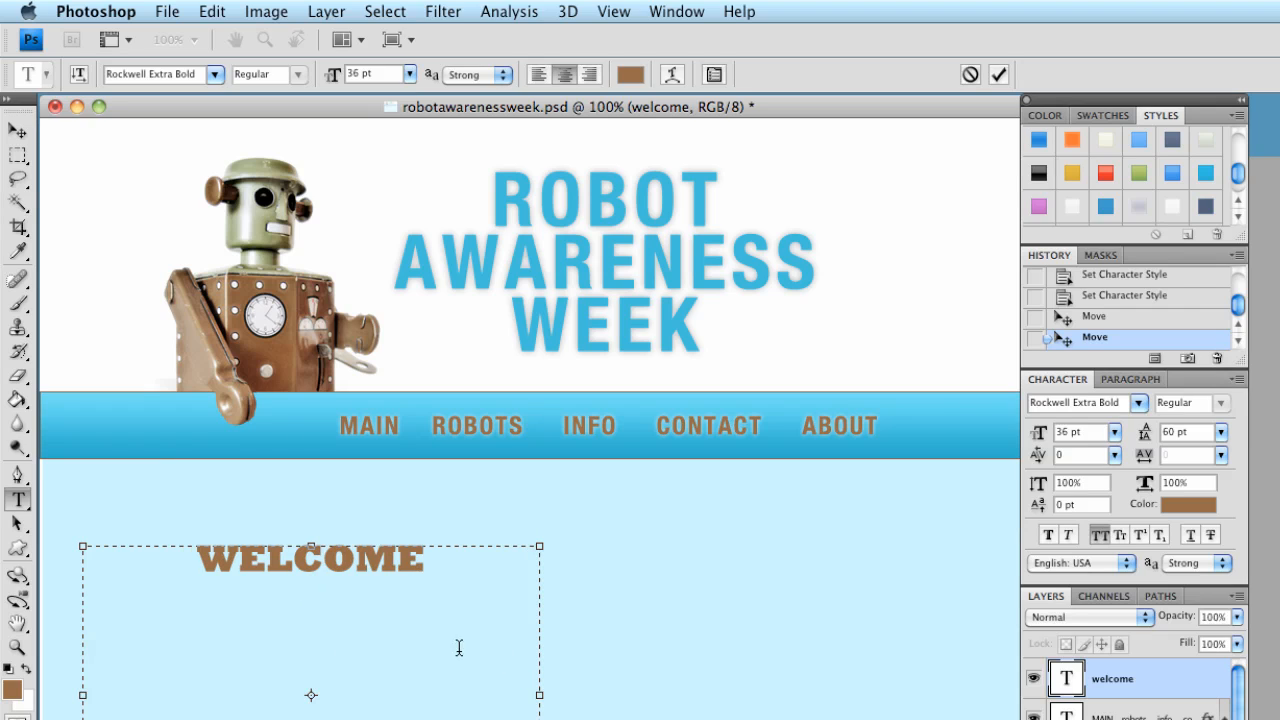
type("HOW TO TR")
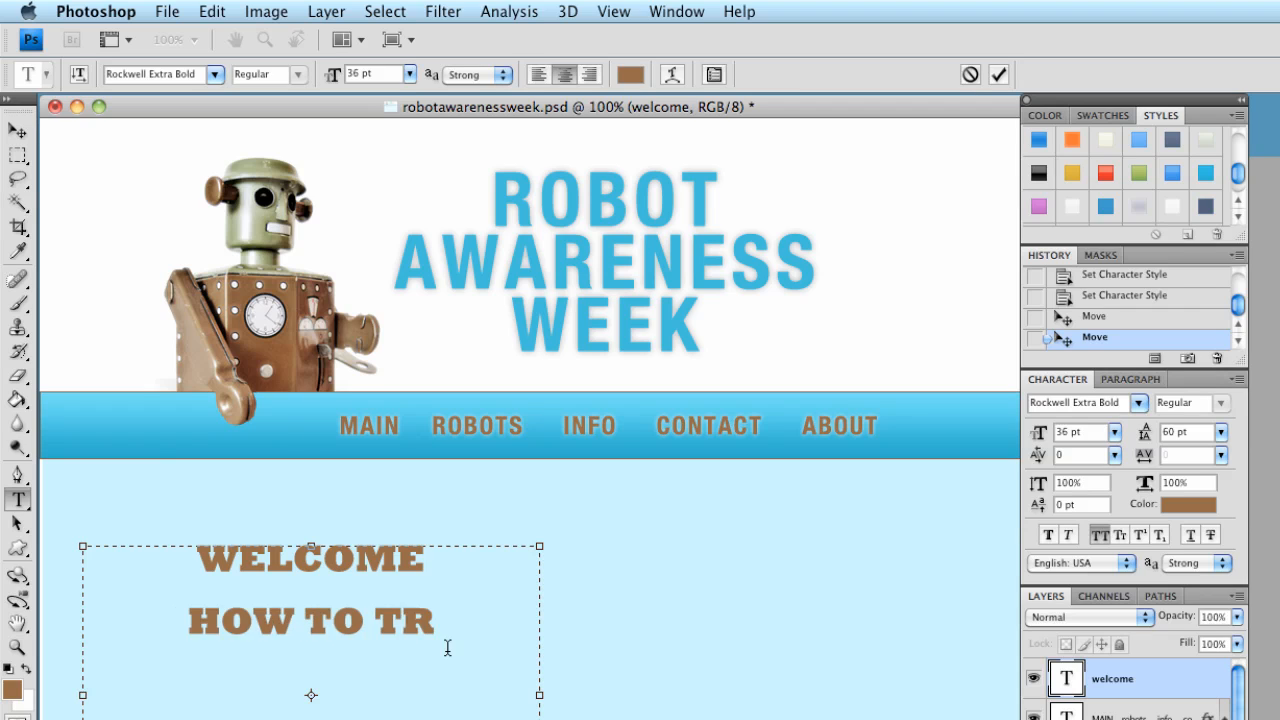
type("AIN YOUR ROBOT")
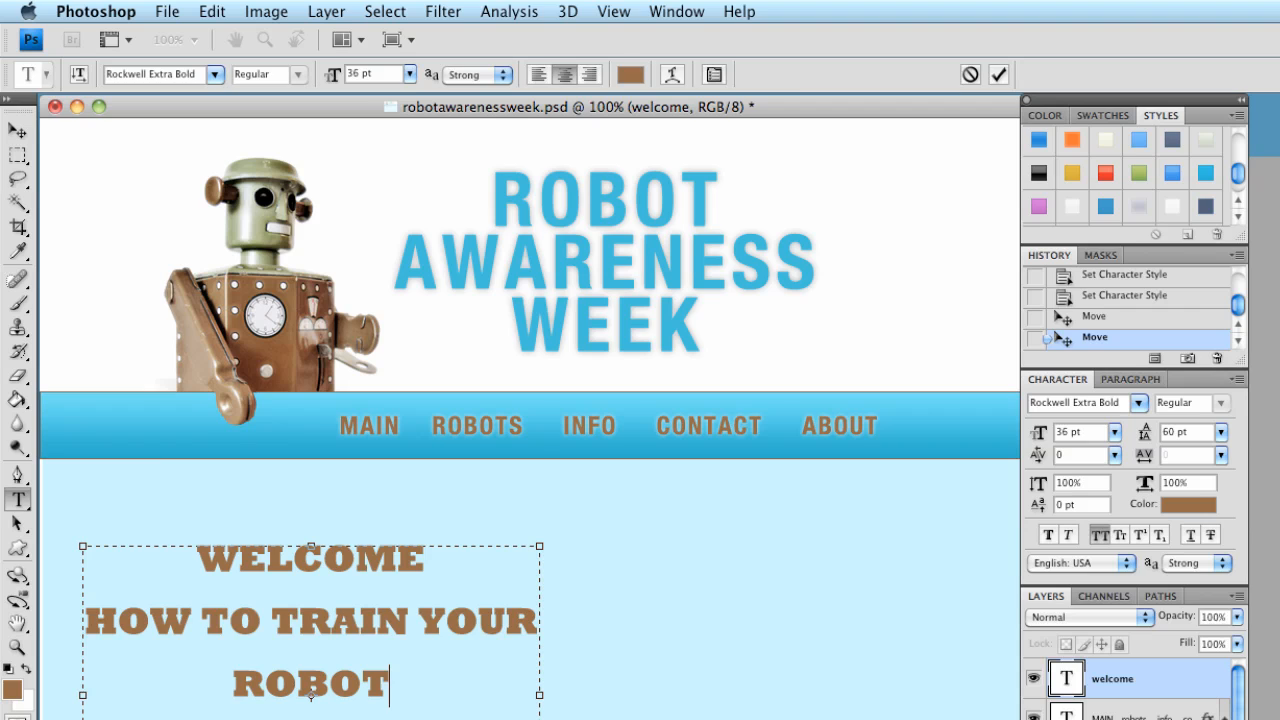
left_click_drag(539, 620, 809, 620)
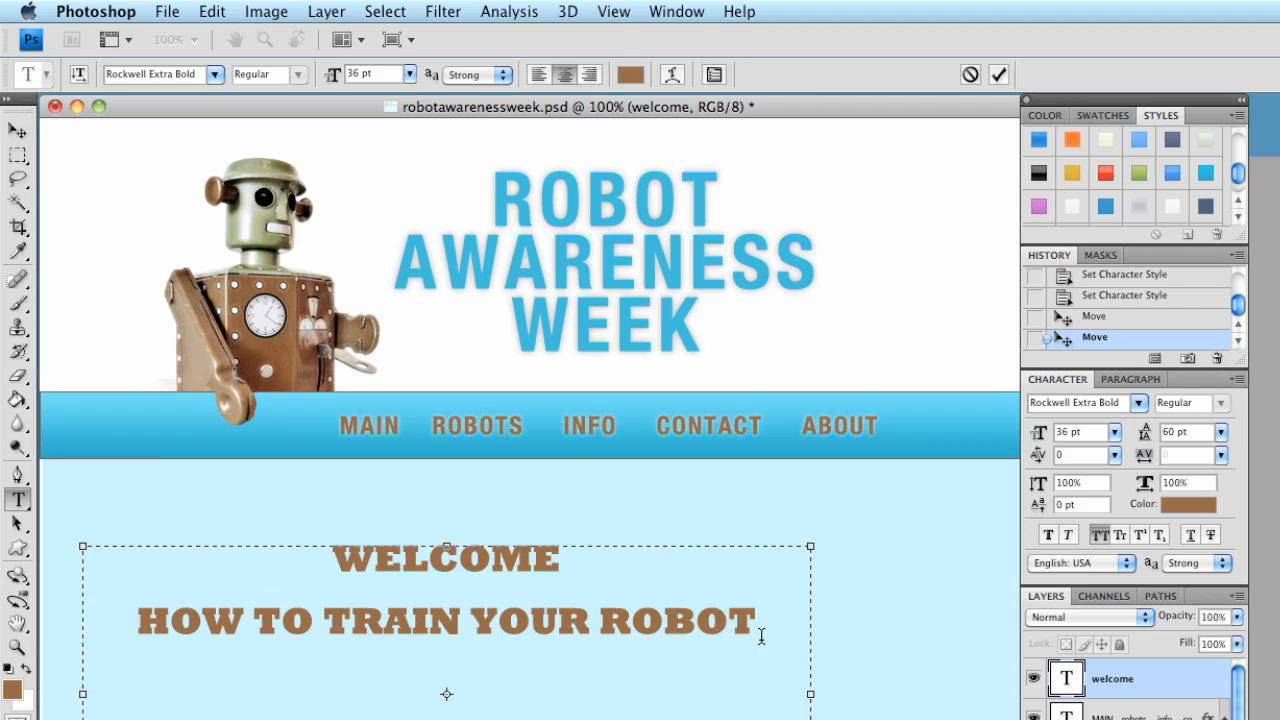
key("Return")
type("ABOUT ROBOTS")
left_click(17, 129)
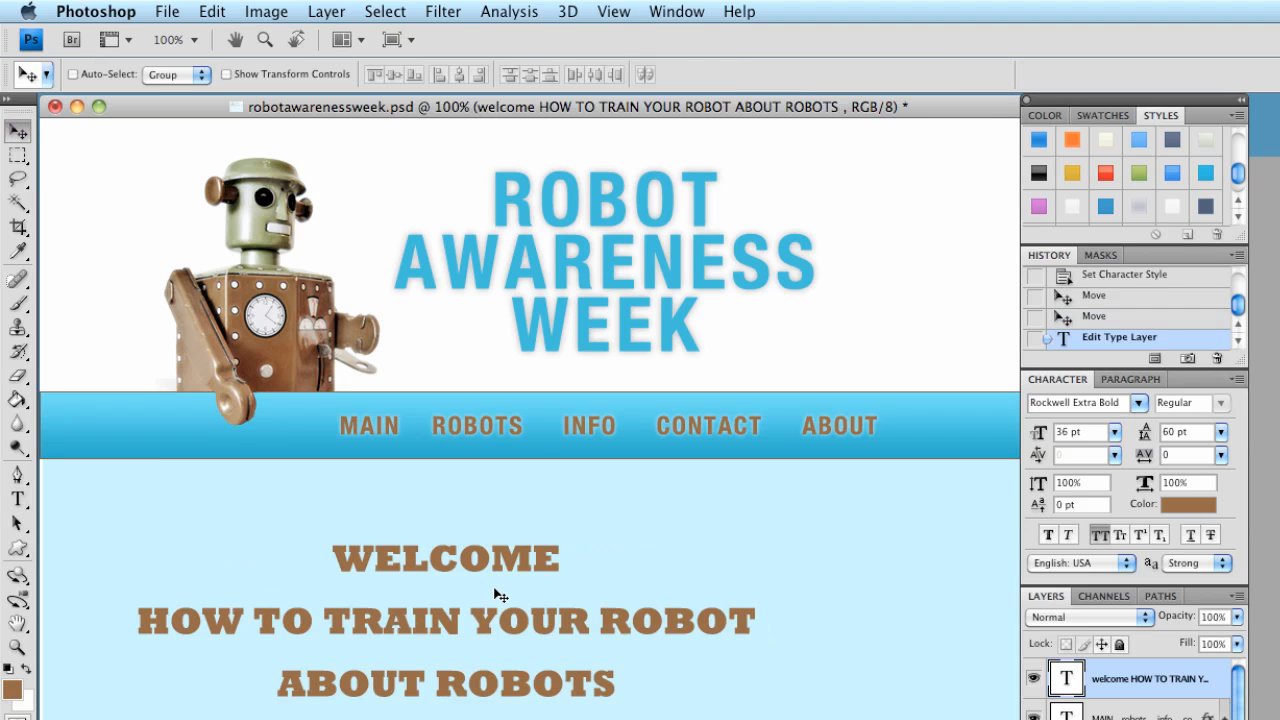